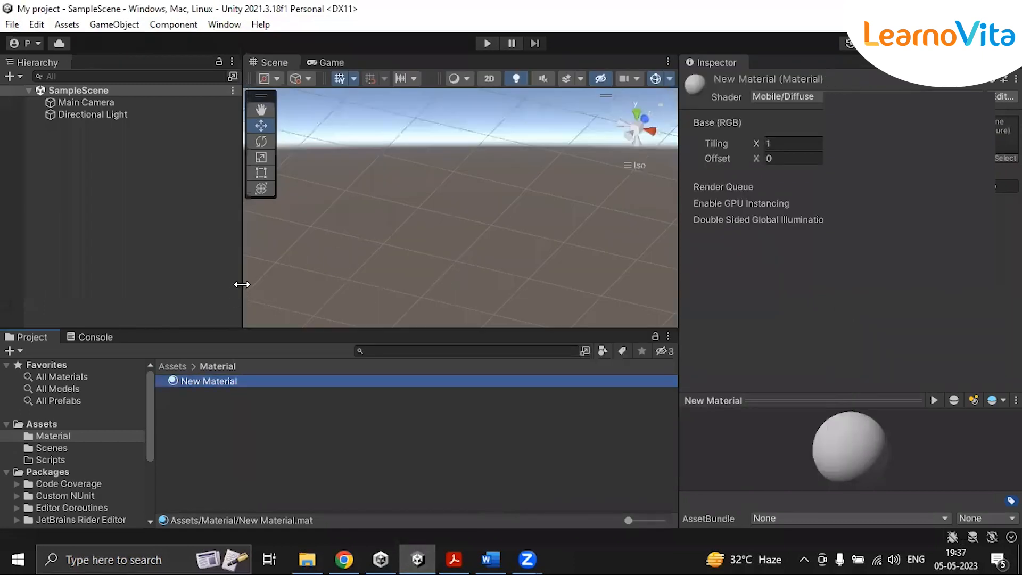
Narrow the Hierarchy panel slightly and return from the Material folder to the top-level Assets folder
{"action": "left_click_drag", "start_coordinate": [242, 283], "coordinate": [236, 287]}
{"action": "left_click", "coordinate": [177, 367]}
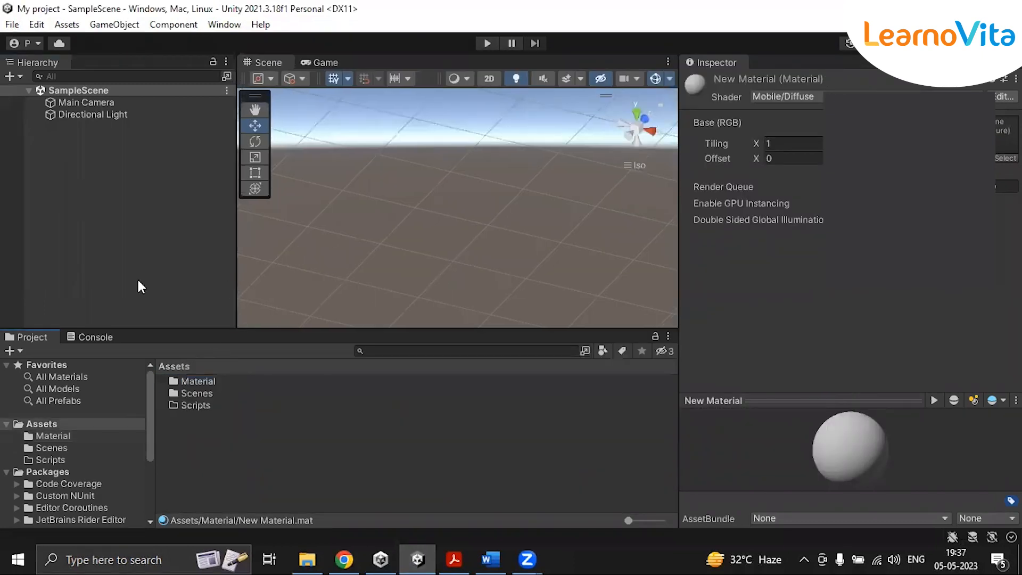
{"action": "left_click", "coordinate": [96, 141]}
{"action": "right_click", "coordinate": [119, 155]}
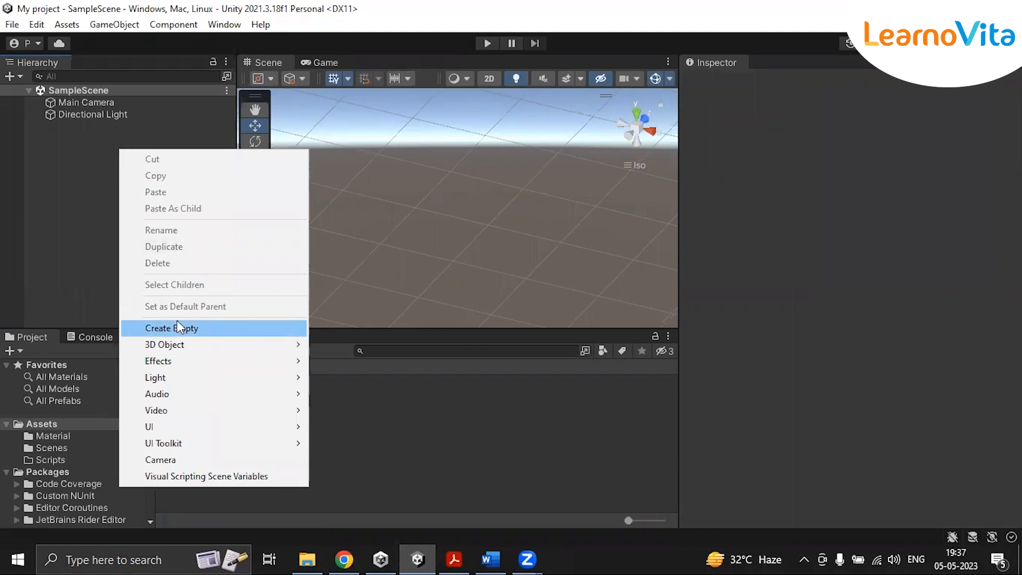
{"action": "left_click", "coordinate": [68, 159]}
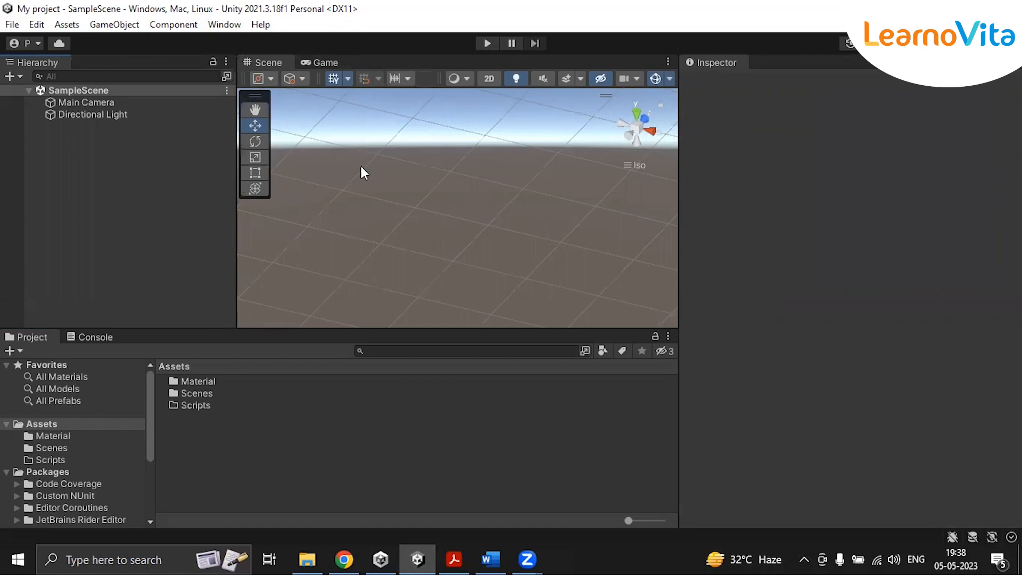
Add a 3D cube to SampleScene and select it in the hierarchy
{"action": "right_click", "coordinate": [90, 135]}
{"action": "mouse_move", "coordinate": [138, 329]}
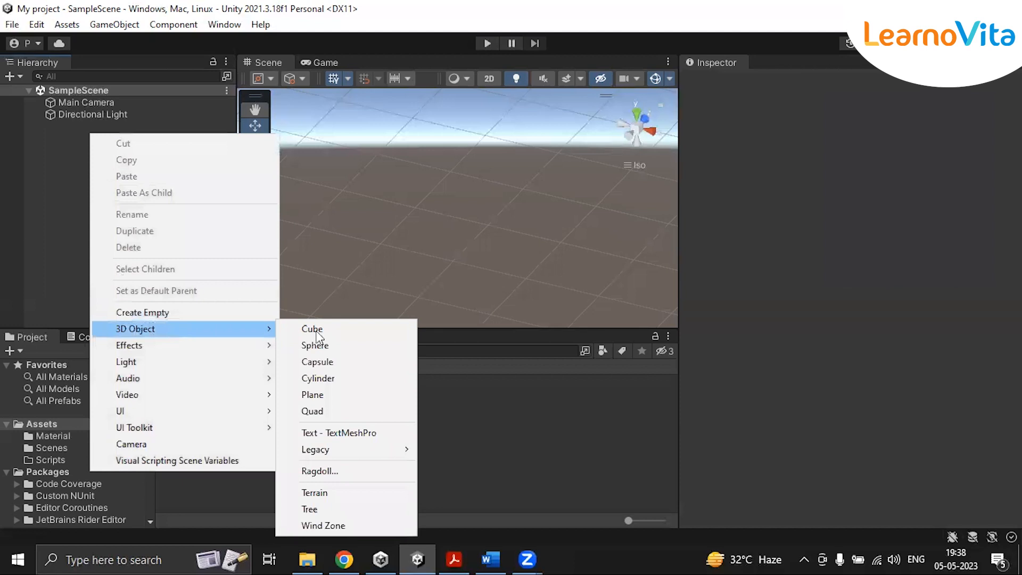
{"action": "left_click", "coordinate": [326, 332]}
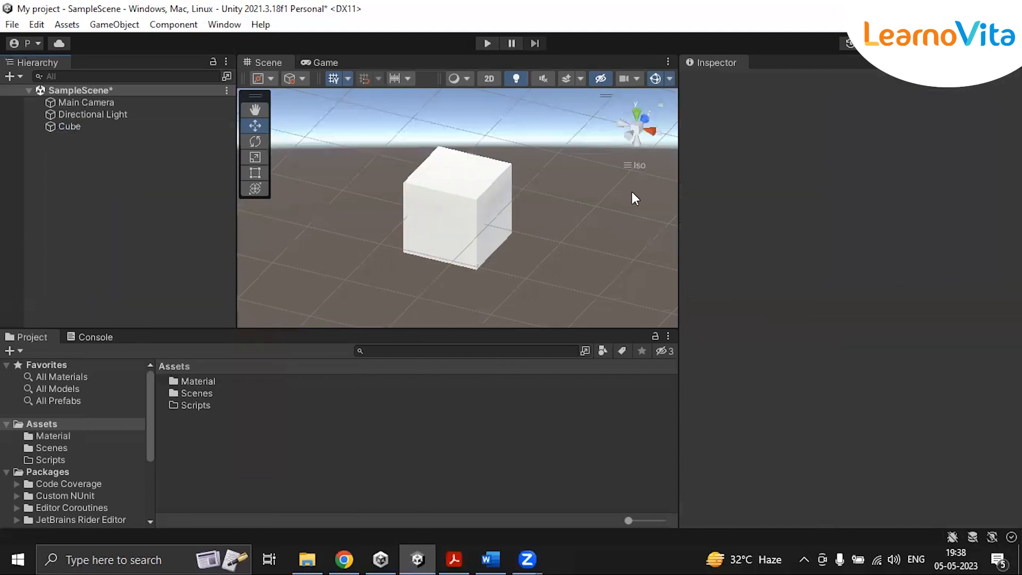
{"action": "left_click", "coordinate": [82, 128]}
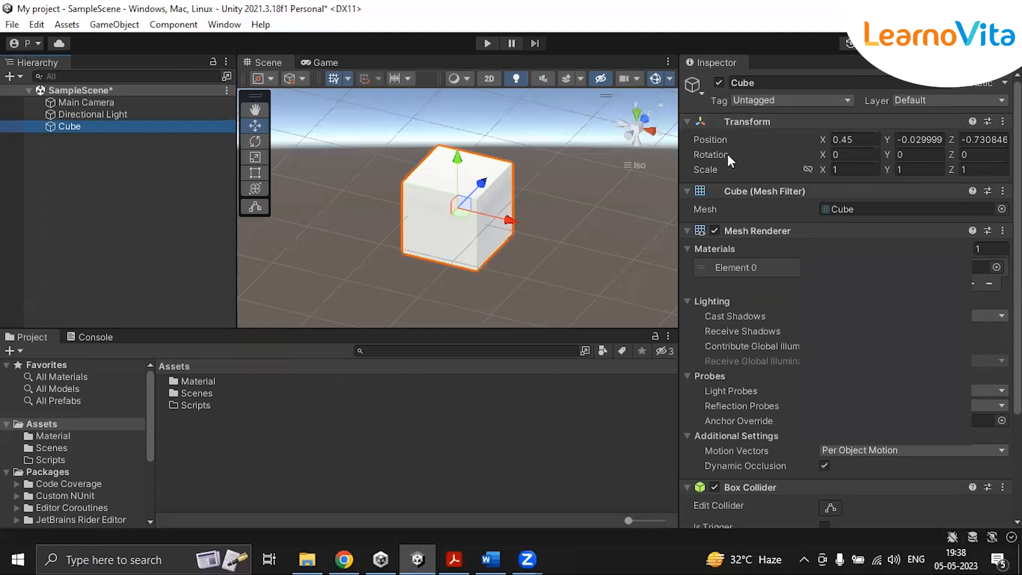
Rotate the cube freehand with the Rotate tool to about 8.7° in X, 2.5° in Y and -0.4° in Z
{"action": "mouse_move", "coordinate": [719, 155]}
{"action": "left_click", "coordinate": [256, 142]}
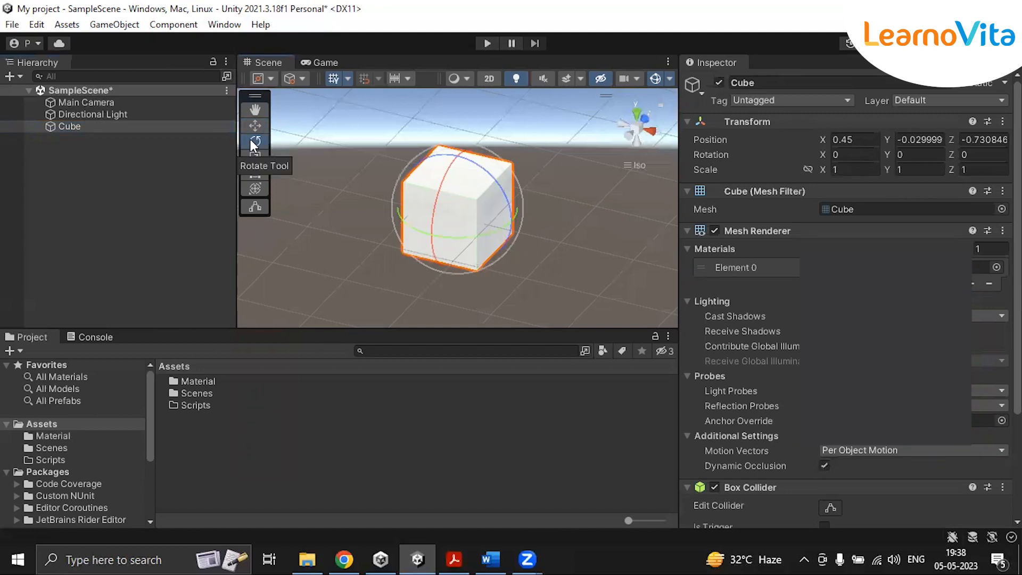
{"action": "left_click", "coordinate": [83, 127]}
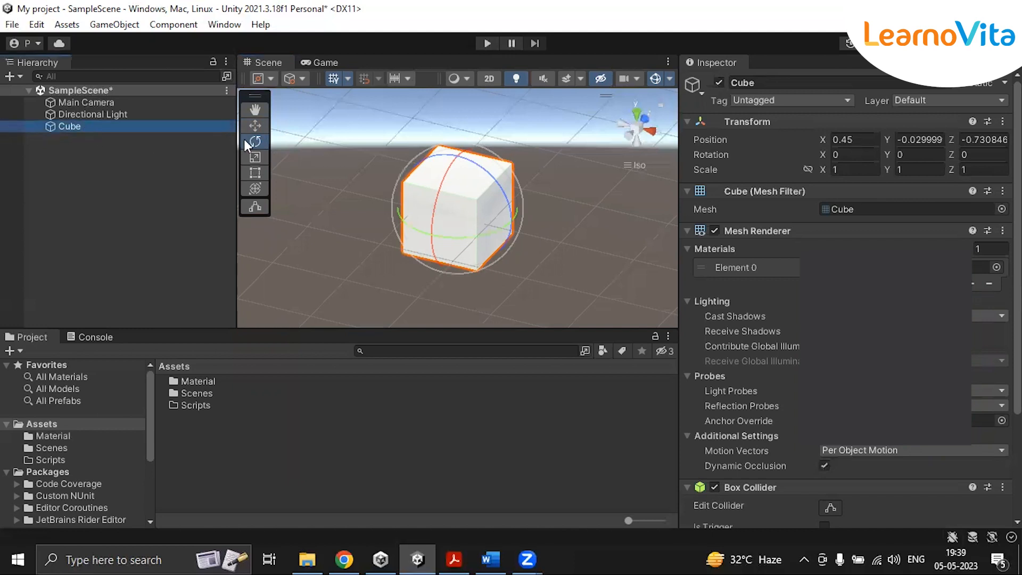
{"action": "left_click", "coordinate": [258, 142]}
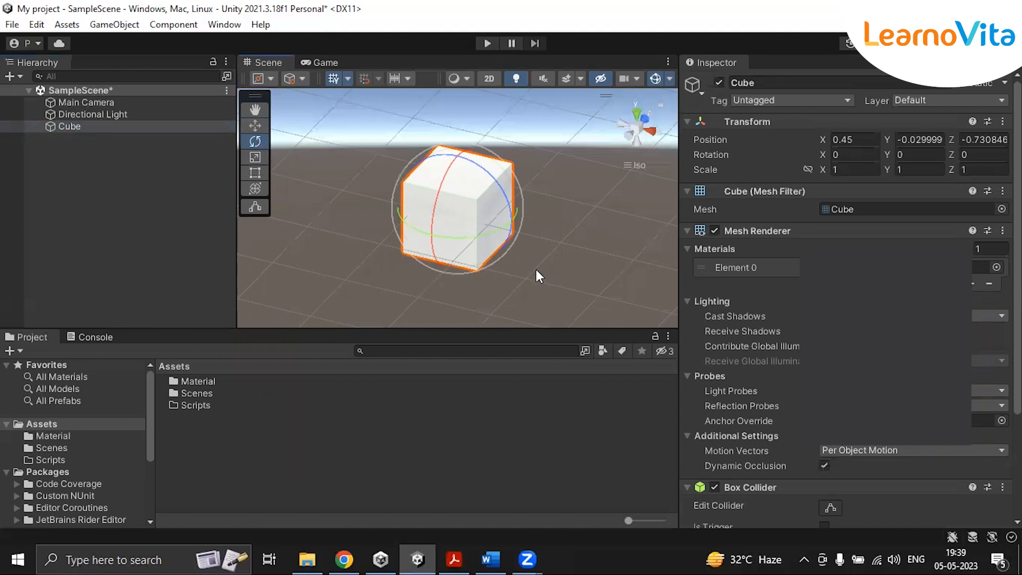
{"action": "scroll", "coordinate": [536, 269], "scroll_direction": "up", "scroll_amount": 5}
{"action": "scroll", "coordinate": [536, 269], "scroll_direction": "down", "scroll_amount": 3}
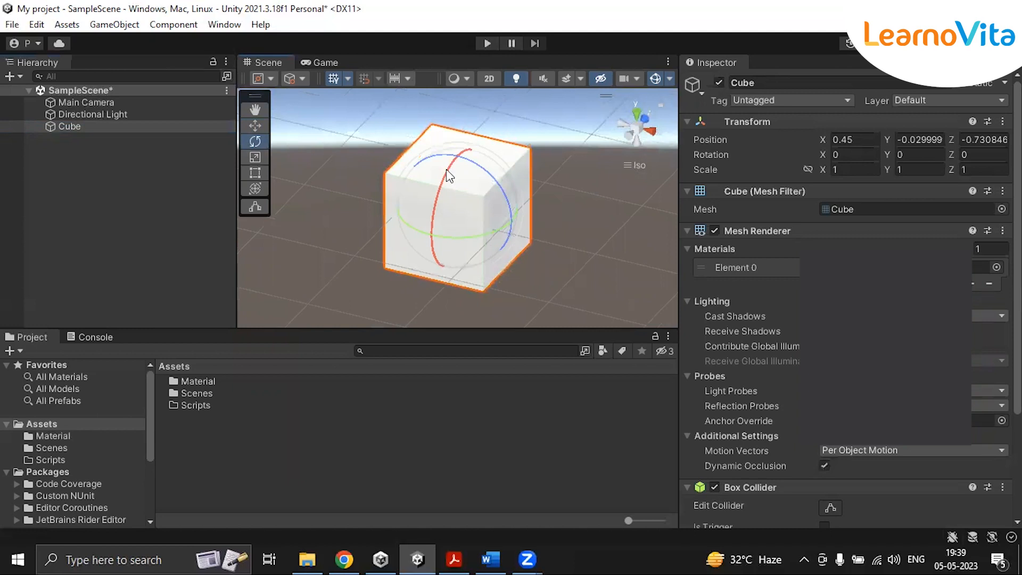
{"action": "mouse_move", "coordinate": [450, 176]}
{"action": "left_mouse_down"}
{"action": "mouse_move", "coordinate": [435, 226]}
{"action": "mouse_move", "coordinate": [454, 162]}
{"action": "mouse_move", "coordinate": [445, 225]}
{"action": "mouse_move", "coordinate": [464, 163]}
{"action": "left_mouse_up"}
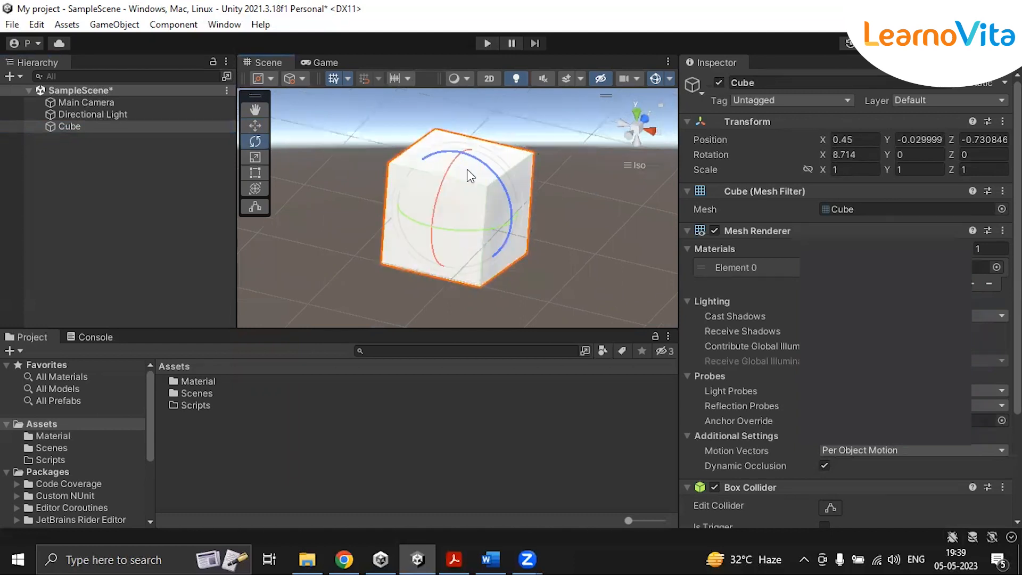
{"action": "left_click_drag", "start_coordinate": [505, 196], "coordinate": [497, 227]}
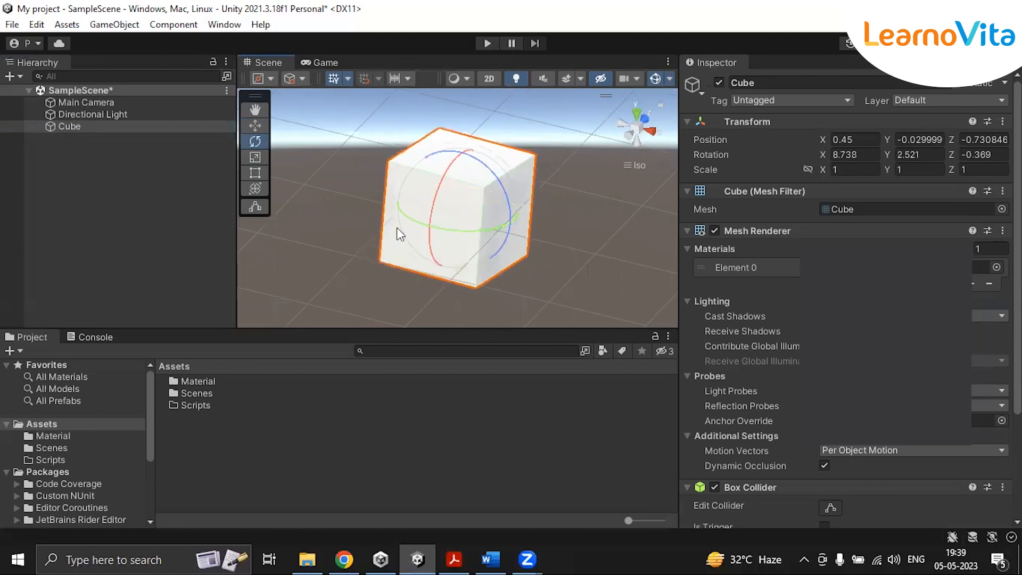
Delete the cube from SampleScene and save the scene
{"action": "right_click", "coordinate": [74, 127]}
{"action": "left_click", "coordinate": [121, 217]}
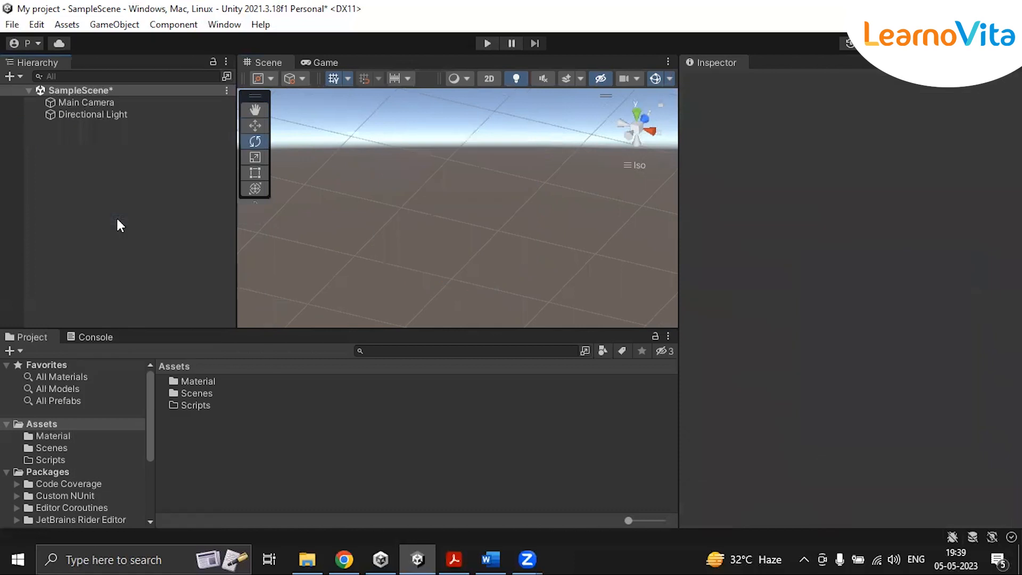
{"action": "left_click", "coordinate": [226, 91]}
{"action": "left_click", "coordinate": [256, 122]}
{"action": "left_click", "coordinate": [223, 25]}
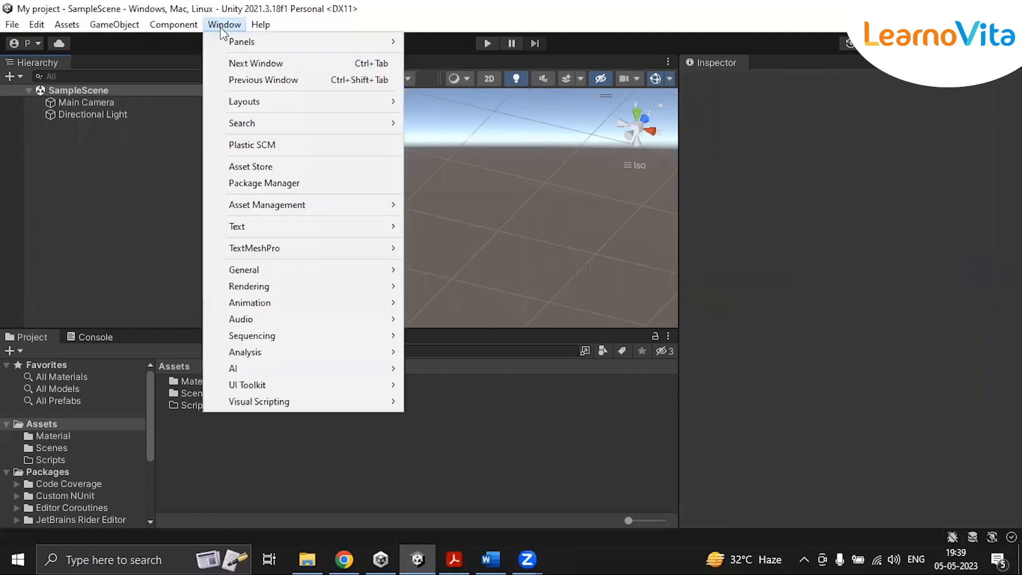
{"action": "left_click", "coordinate": [224, 25]}
{"action": "left_click", "coordinate": [224, 25]}
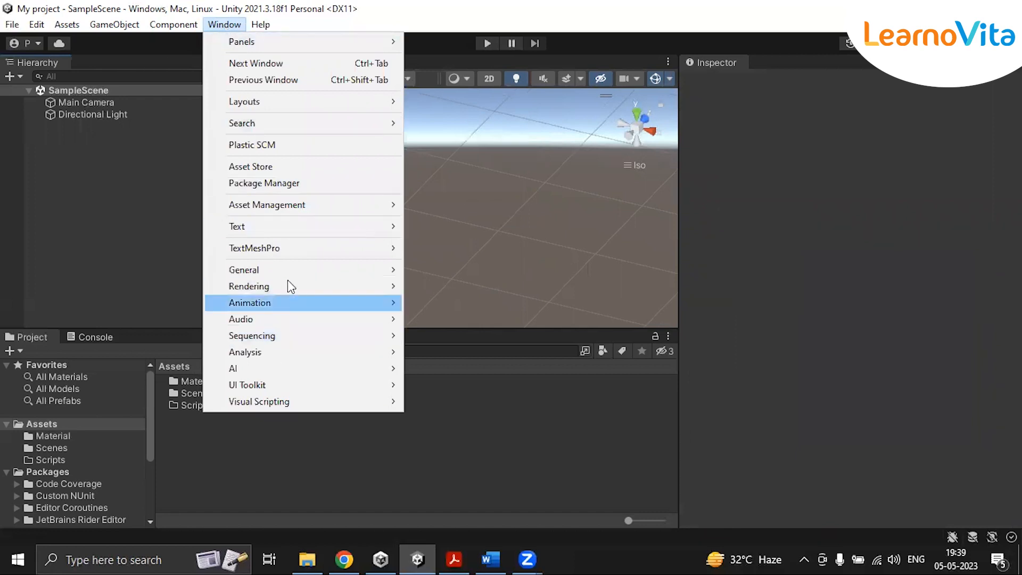
{"action": "left_click", "coordinate": [118, 226]}
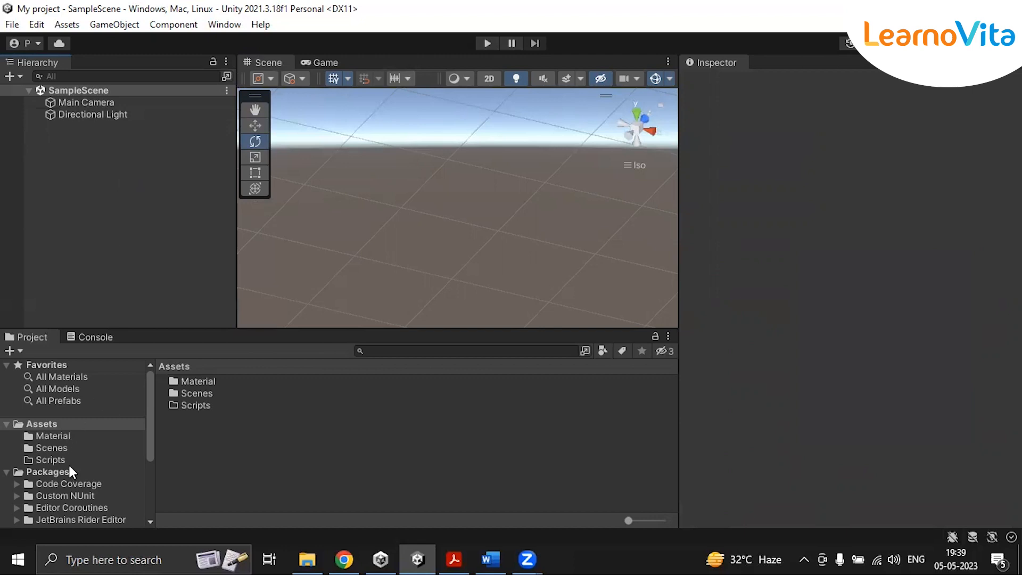
Open the project's Packages folder and examine which packages it contains
{"action": "scroll", "coordinate": [69, 462], "scroll_direction": "down", "scroll_amount": 5}
{"action": "scroll", "coordinate": [69, 464], "scroll_direction": "up", "scroll_amount": 2}
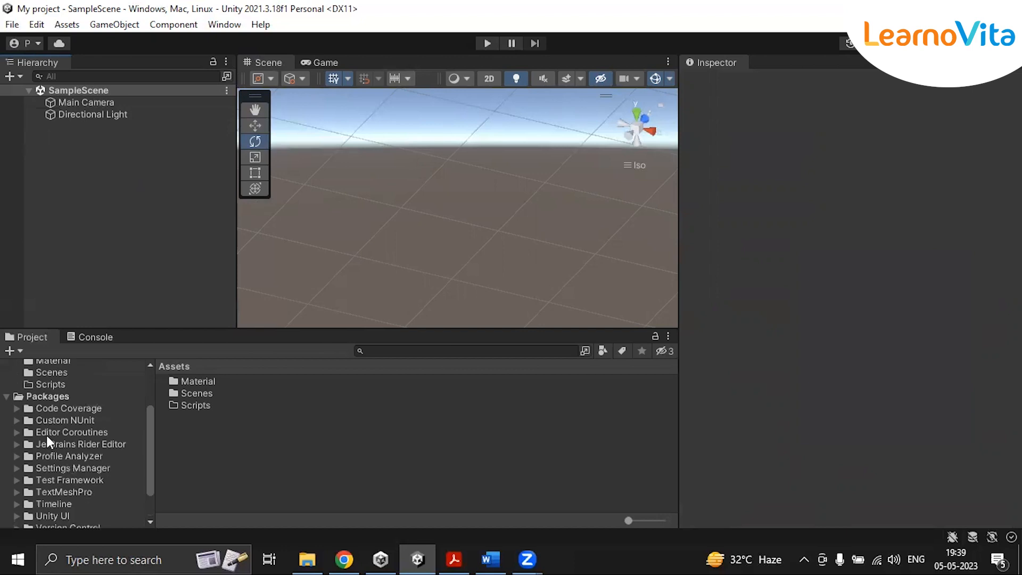
{"action": "left_click", "coordinate": [53, 400]}
{"action": "scroll", "coordinate": [88, 437], "scroll_direction": "up", "scroll_amount": 3}
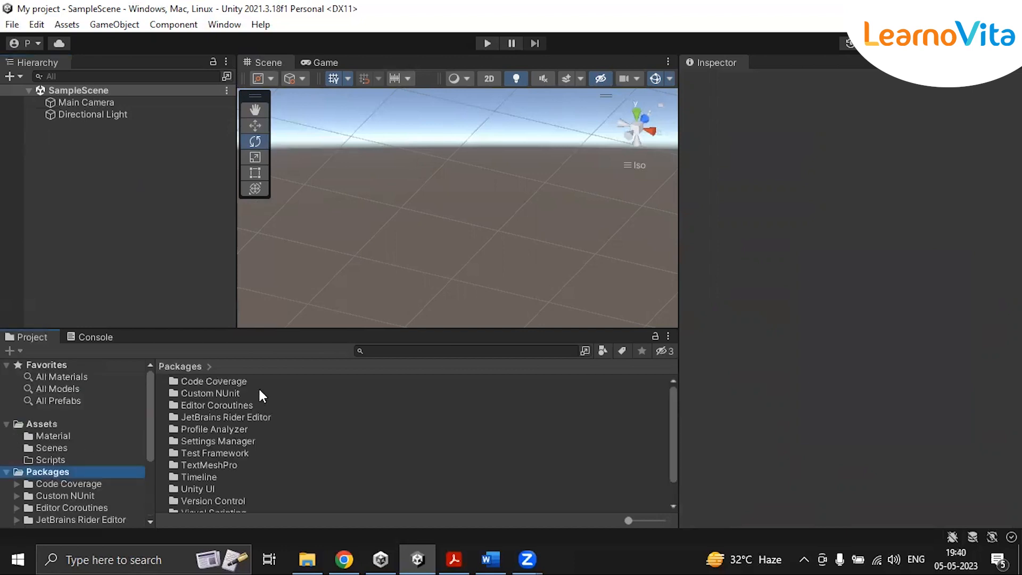
{"action": "scroll", "coordinate": [87, 478], "scroll_direction": "down", "scroll_amount": 3}
{"action": "scroll", "coordinate": [87, 478], "scroll_direction": "up", "scroll_amount": 3}
{"action": "scroll", "coordinate": [44, 469], "scroll_direction": "down", "scroll_amount": 5}
{"action": "scroll", "coordinate": [54, 433], "scroll_direction": "up", "scroll_amount": 2}
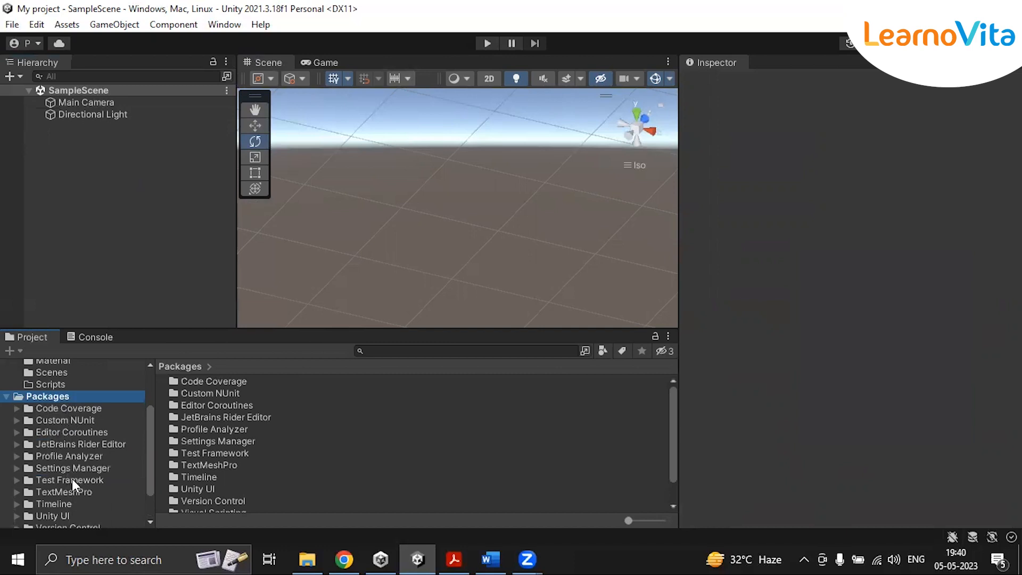
{"action": "scroll", "coordinate": [72, 478], "scroll_direction": "up", "scroll_amount": 3}
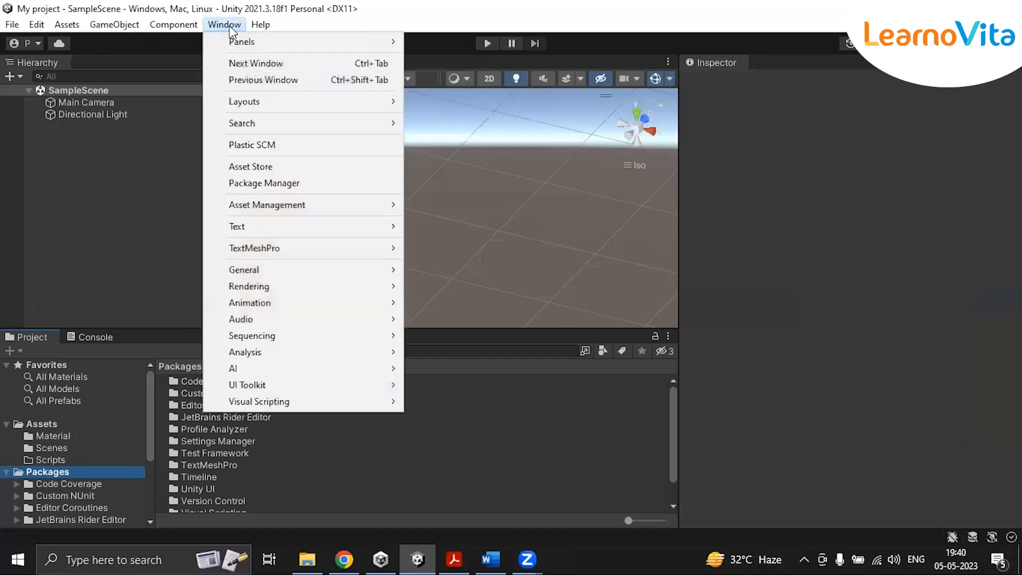
Open the Package Manager, view the built-in packages, and switch the package source to Unity Registry
{"action": "left_click", "coordinate": [261, 185]}
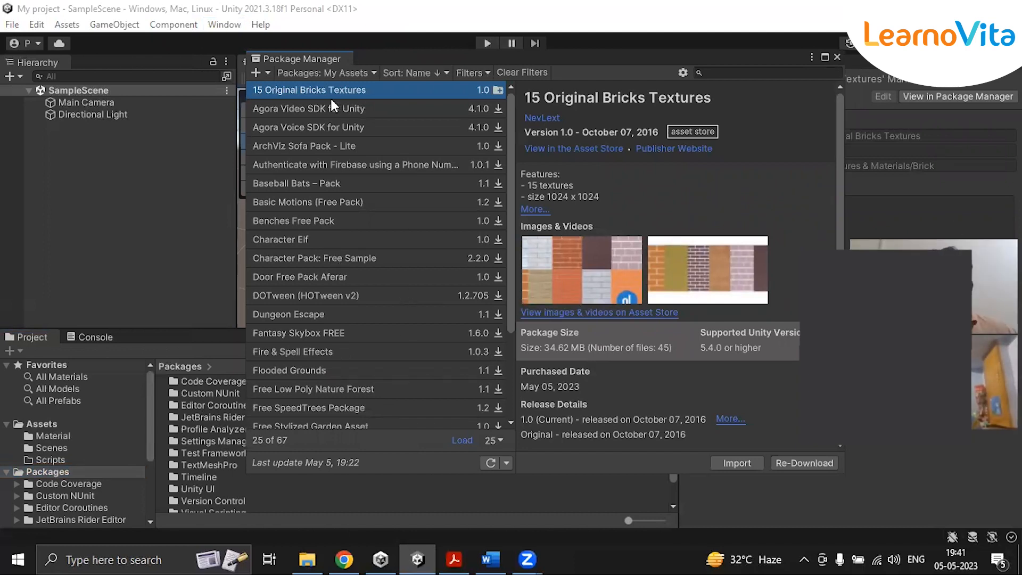
{"action": "left_click", "coordinate": [360, 72]}
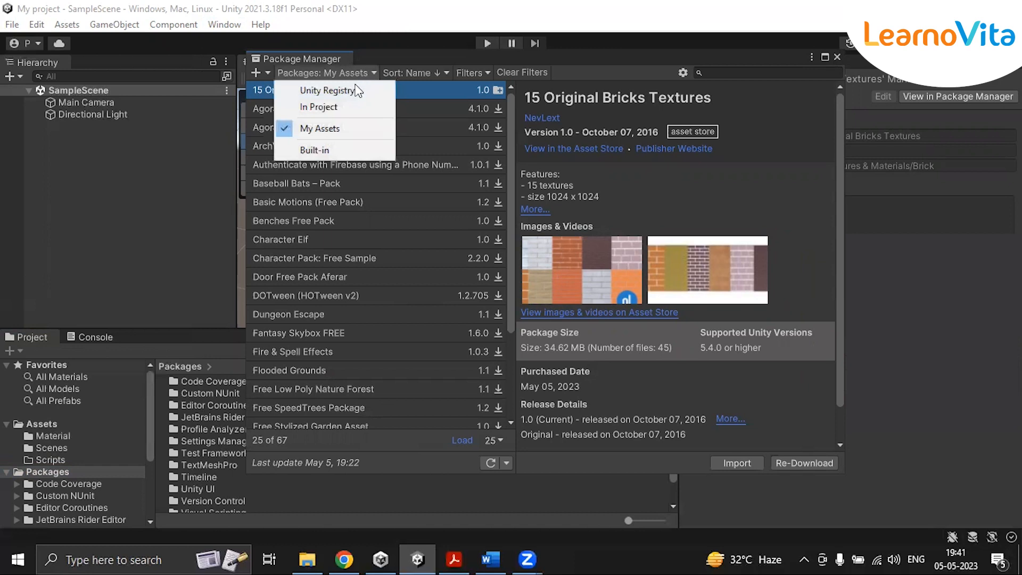
{"action": "left_click", "coordinate": [332, 150]}
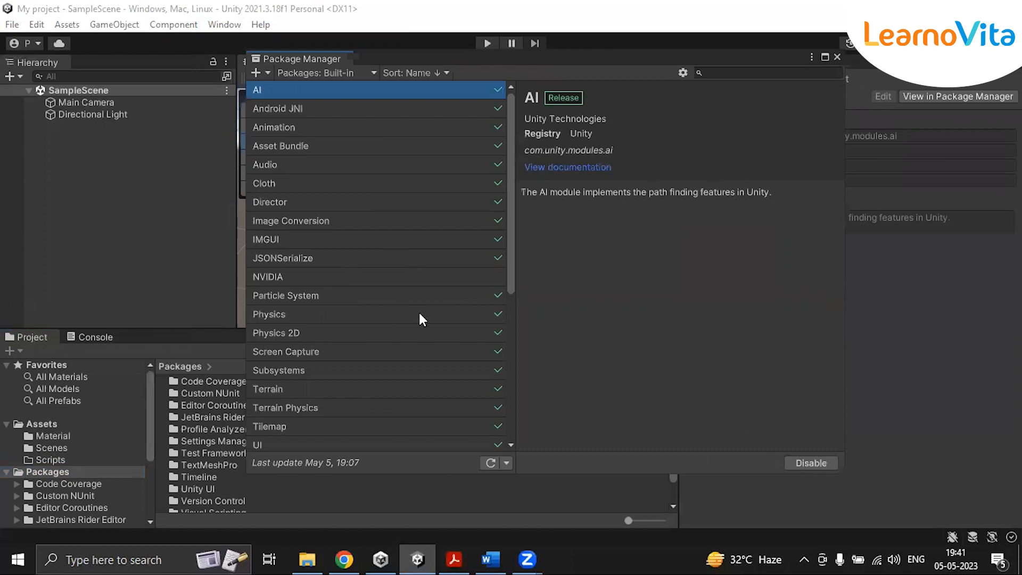
{"action": "left_click", "coordinate": [363, 70]}
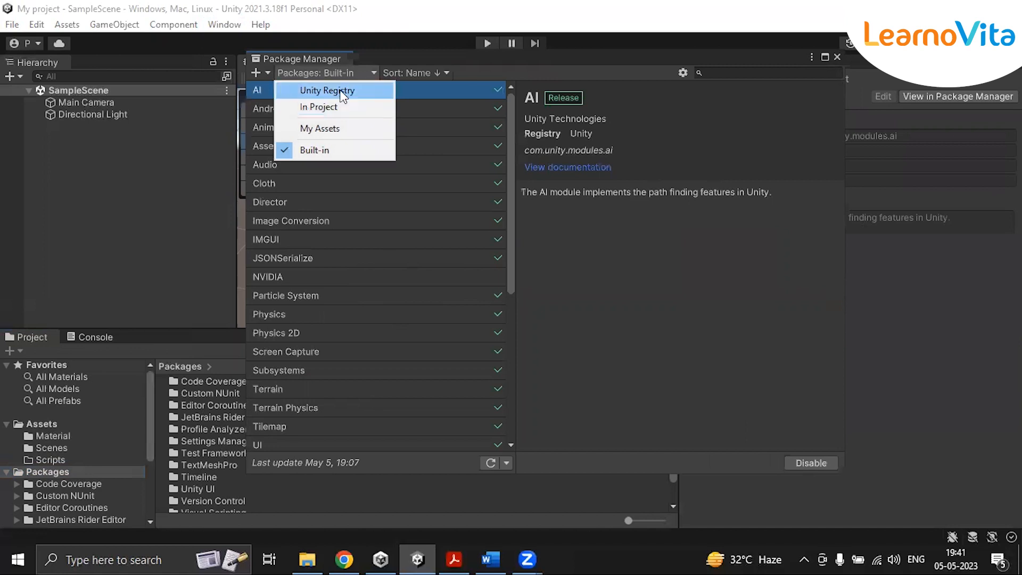
{"action": "left_click", "coordinate": [342, 91]}
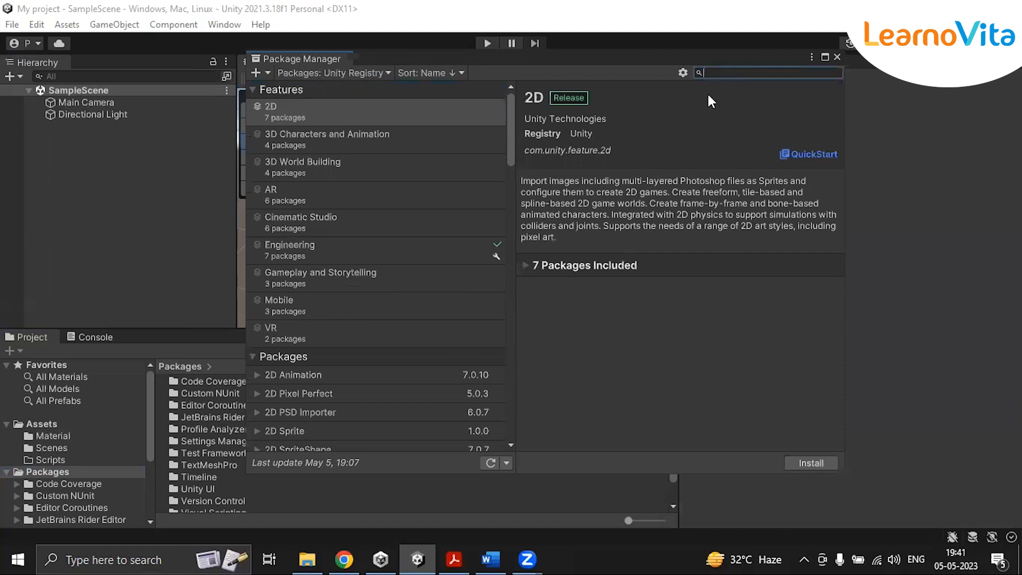
Search the Unity Registry for "recorder" and install the Recorder 3.0.3 package
{"action": "type", "text": "corder"}
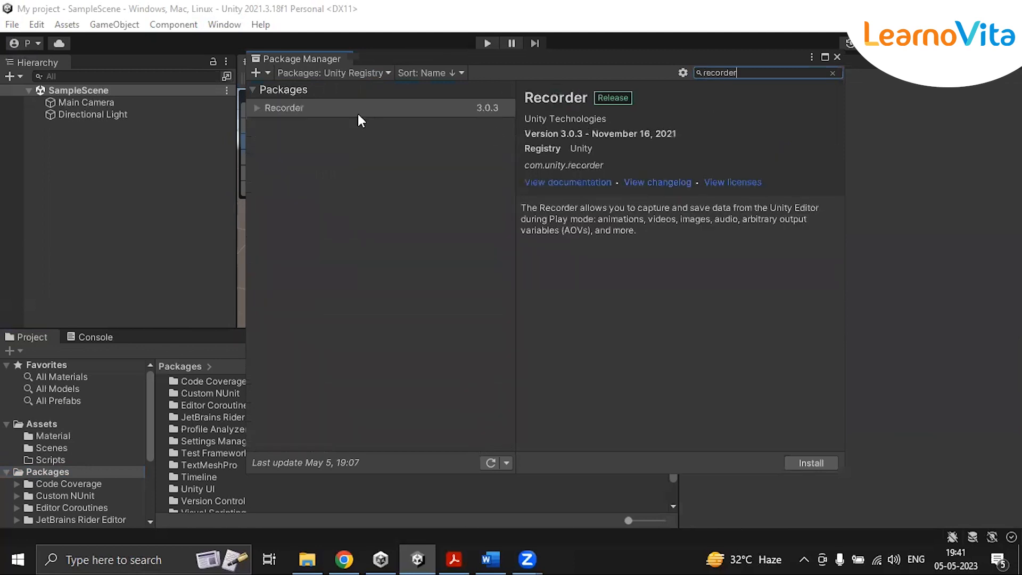
{"action": "left_click", "coordinate": [298, 108]}
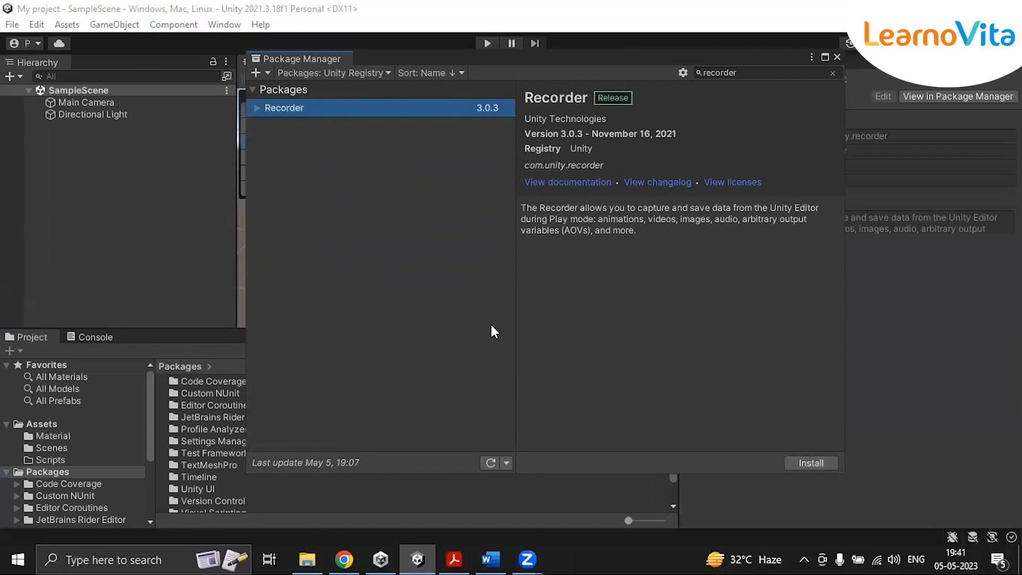
{"action": "left_click", "coordinate": [813, 462]}
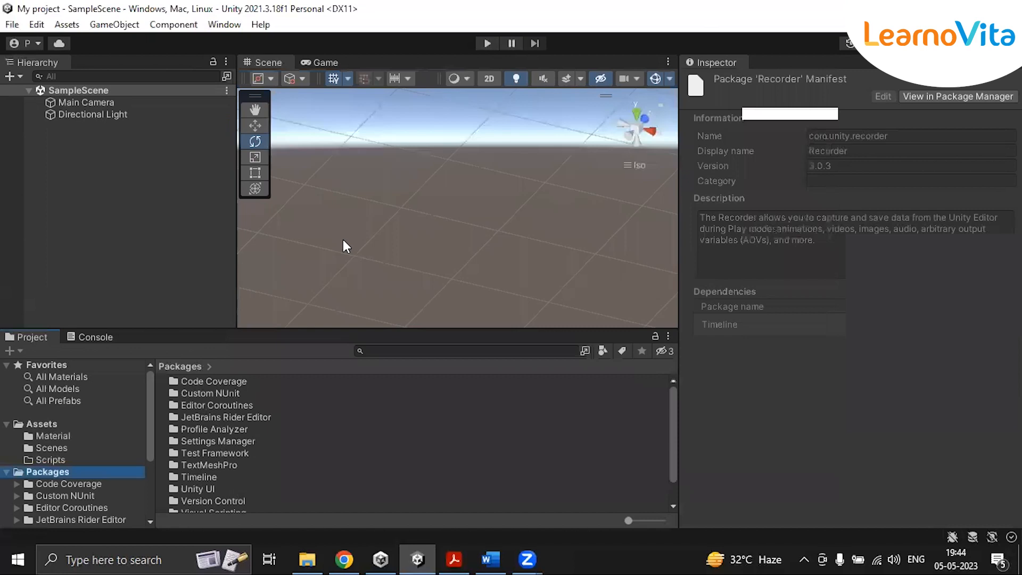
{"action": "left_click", "coordinate": [129, 25]}
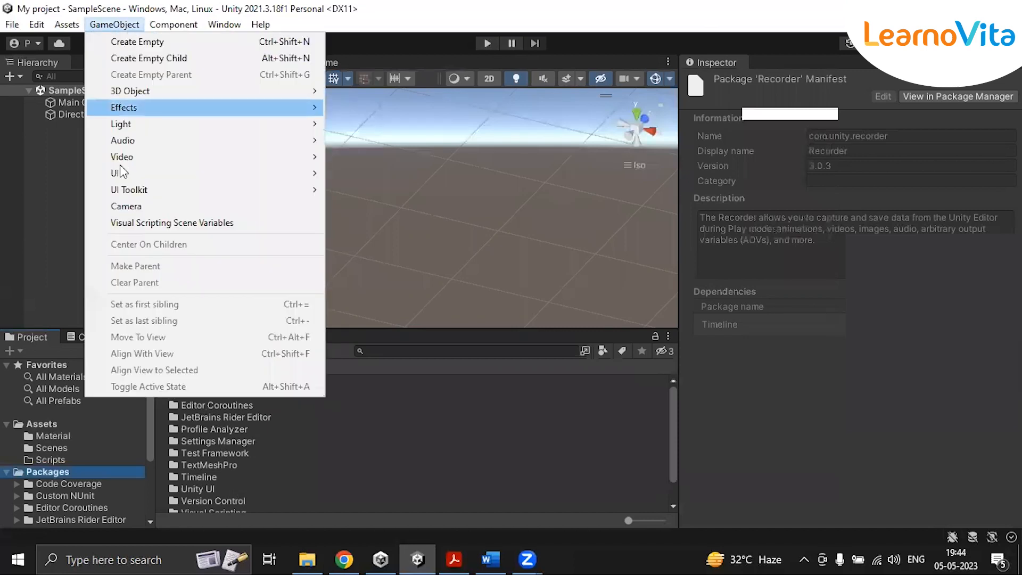
{"action": "mouse_move", "coordinate": [152, 91]}
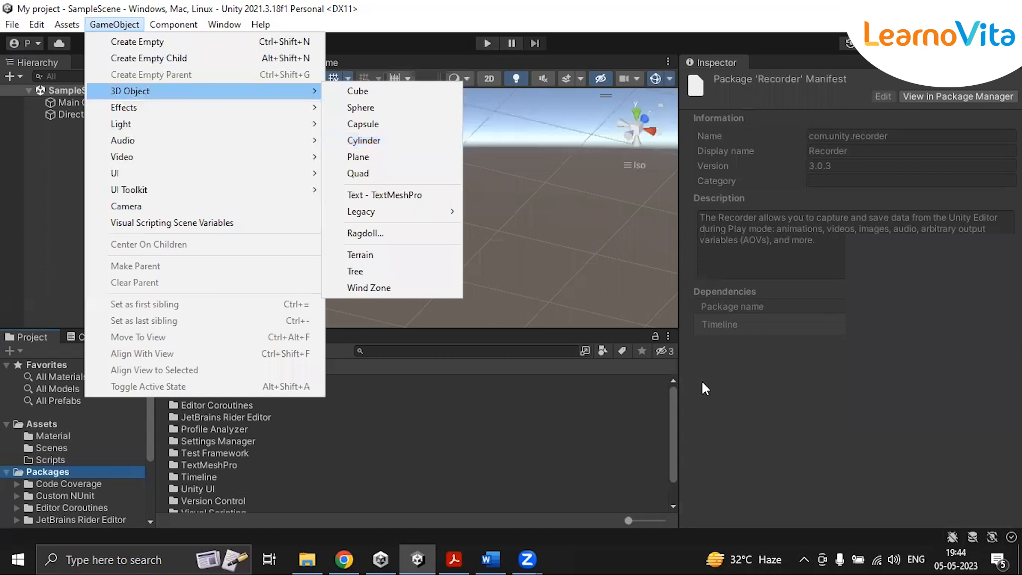
{"action": "left_click", "coordinate": [713, 366]}
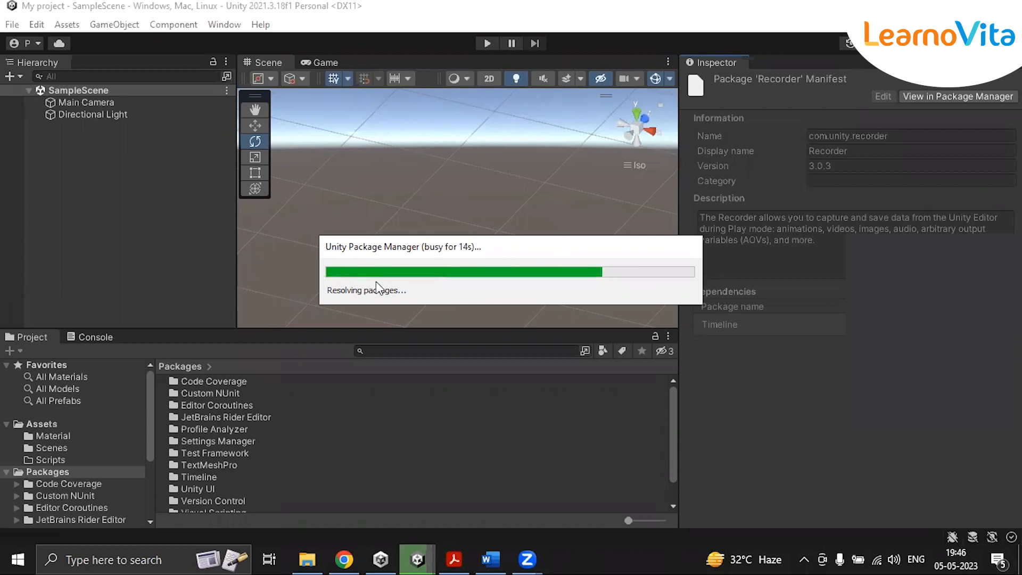
Switch to the Word document and examine the model asset workflow diagram under Textures, Shaders, and Materials
{"action": "left_click", "coordinate": [490, 560]}
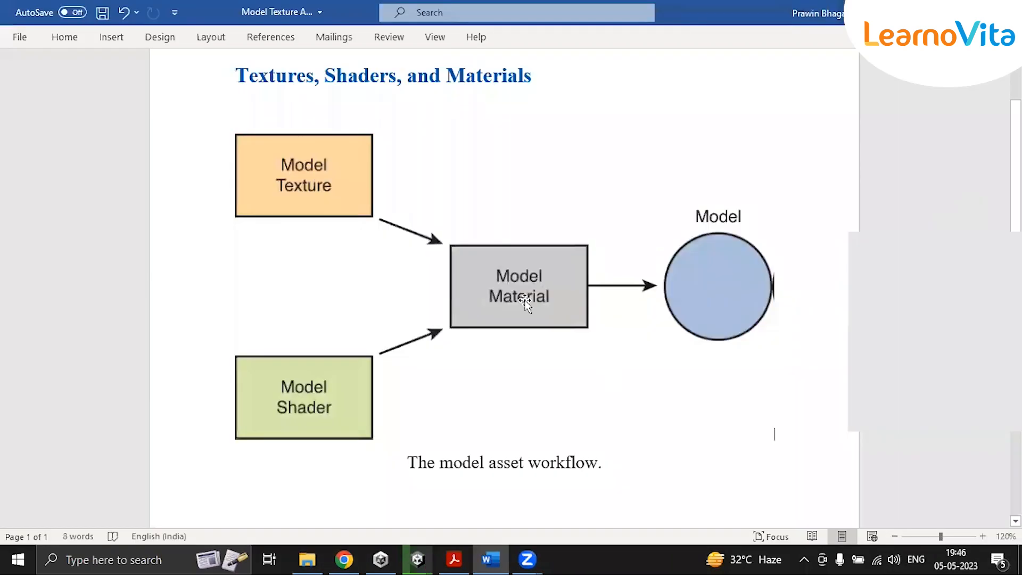
{"action": "scroll", "coordinate": [578, 360], "scroll_direction": "up", "scroll_amount": 1}
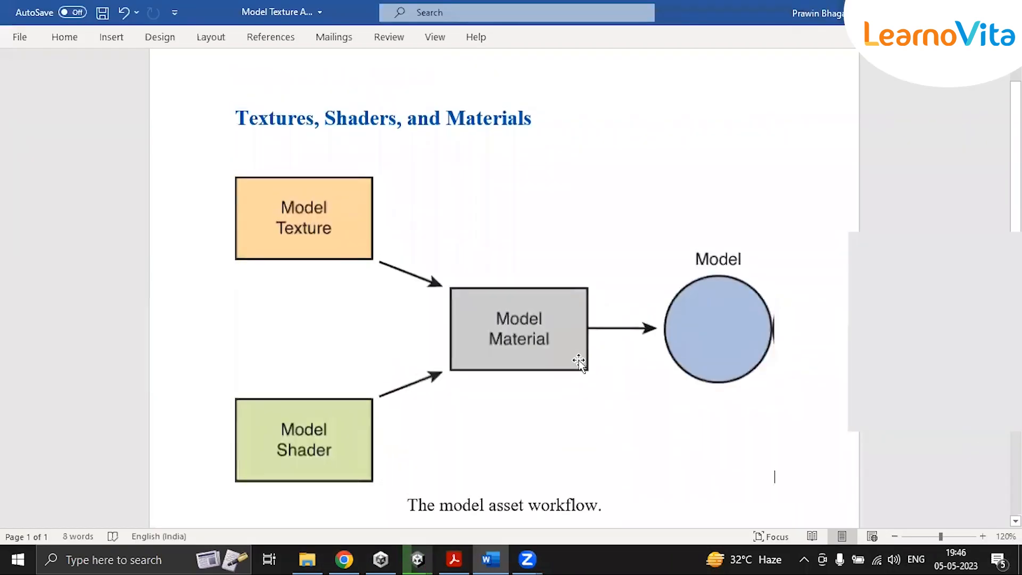
{"action": "scroll", "coordinate": [579, 360], "scroll_direction": "down", "scroll_amount": 1}
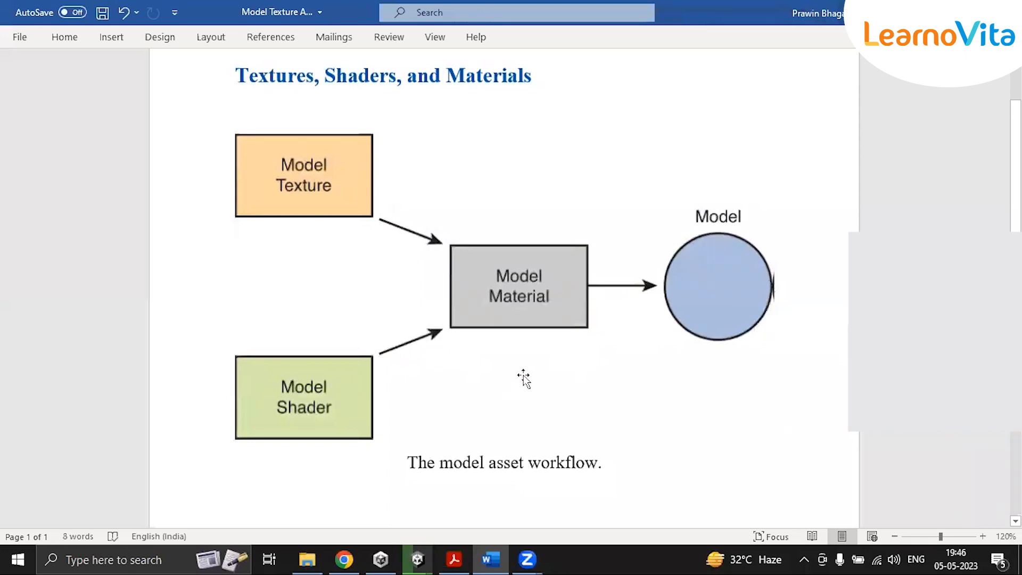
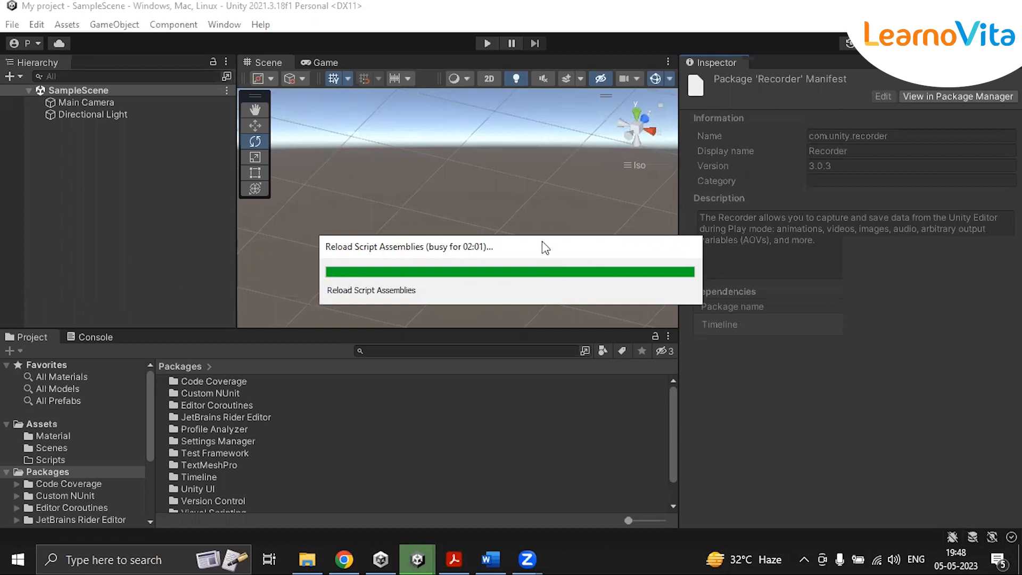
View the Directional Light's properties and show the contents of the project's Assets folder
{"action": "left_click_drag", "start_coordinate": [544, 246], "coordinate": [524, 214]}
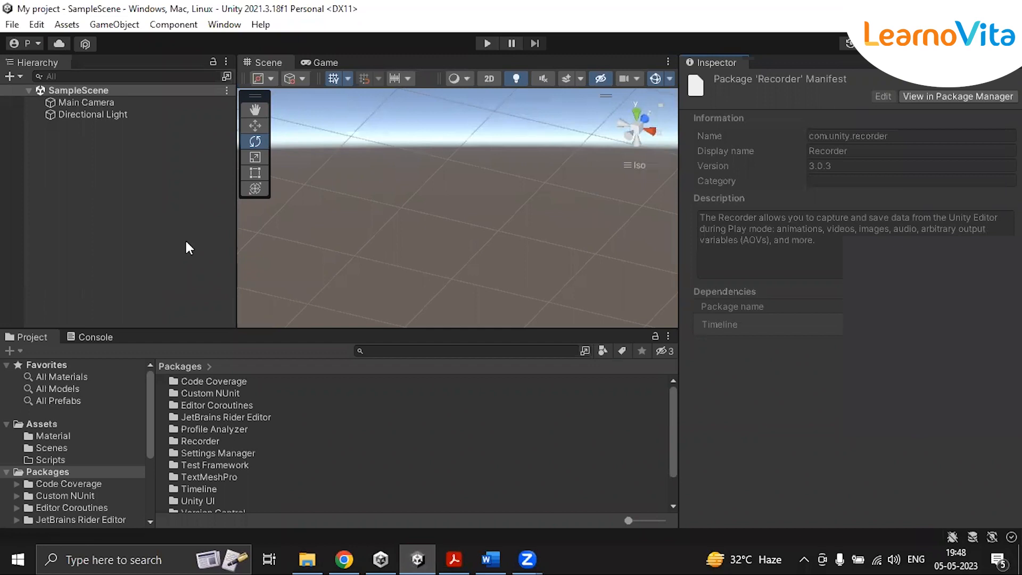
{"action": "left_click", "coordinate": [88, 117]}
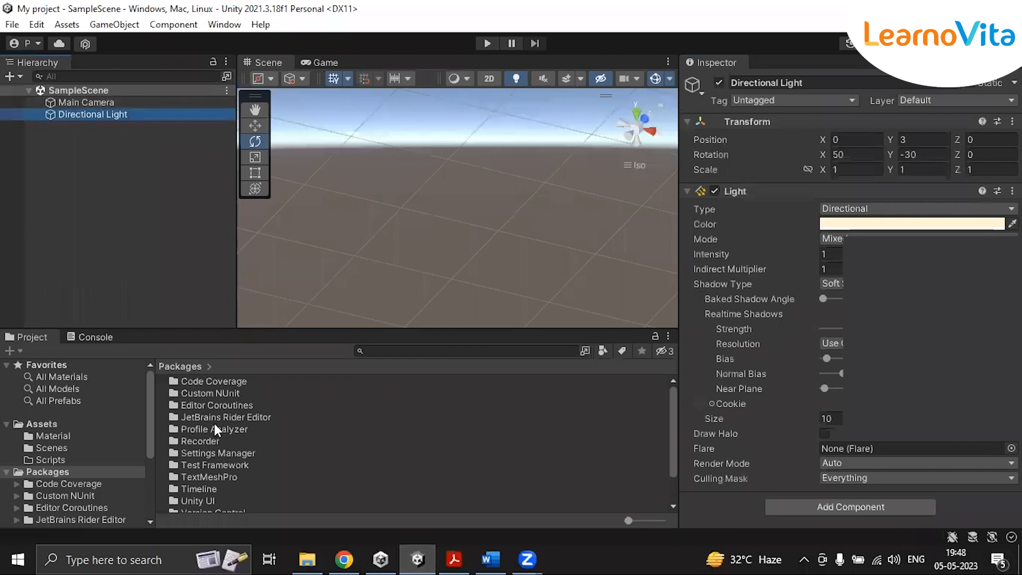
{"action": "left_click", "coordinate": [52, 424]}
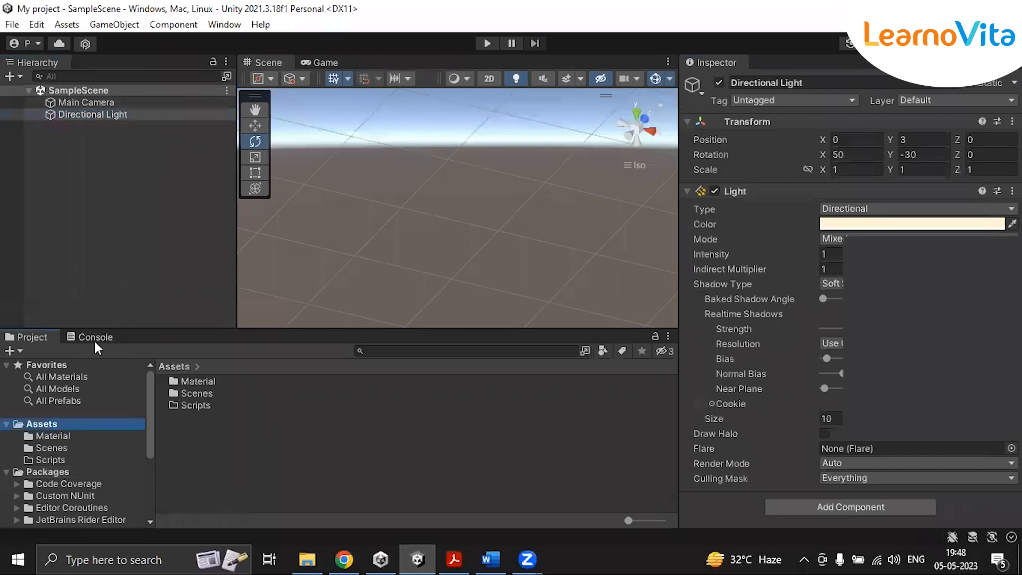
{"action": "left_click", "coordinate": [93, 187]}
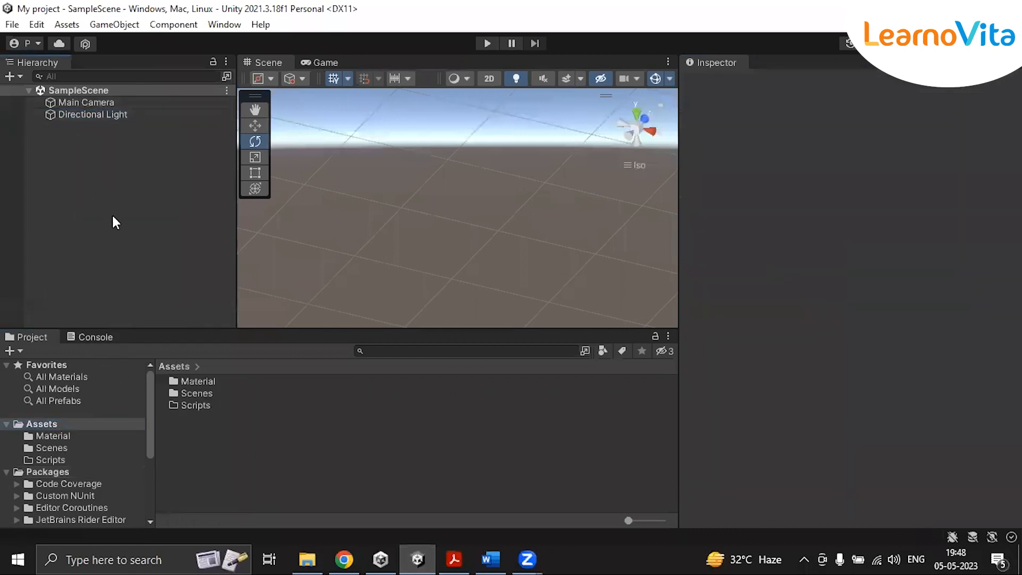
Add a 3D cube to SampleScene and delete it again
{"action": "right_click", "coordinate": [93, 186]}
{"action": "mouse_move", "coordinate": [159, 378]}
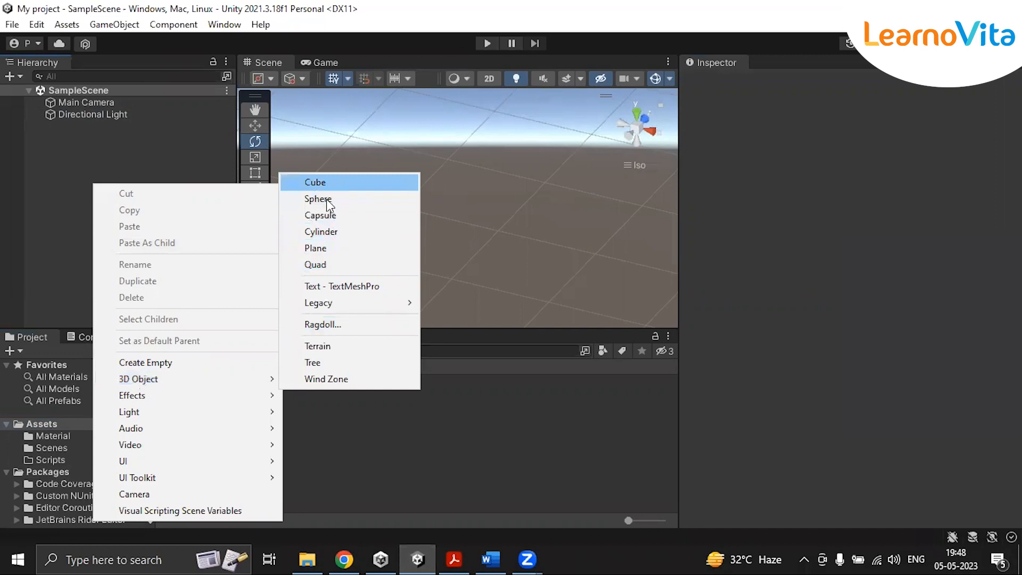
{"action": "left_click", "coordinate": [330, 184]}
{"action": "left_click", "coordinate": [72, 127]}
{"action": "right_click", "coordinate": [72, 126]}
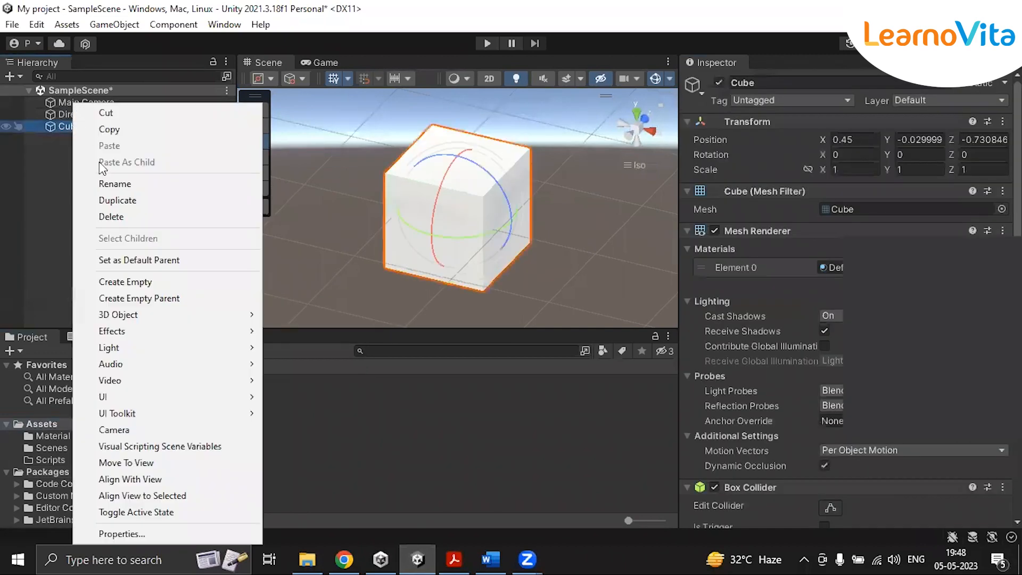
{"action": "left_click", "coordinate": [115, 215]}
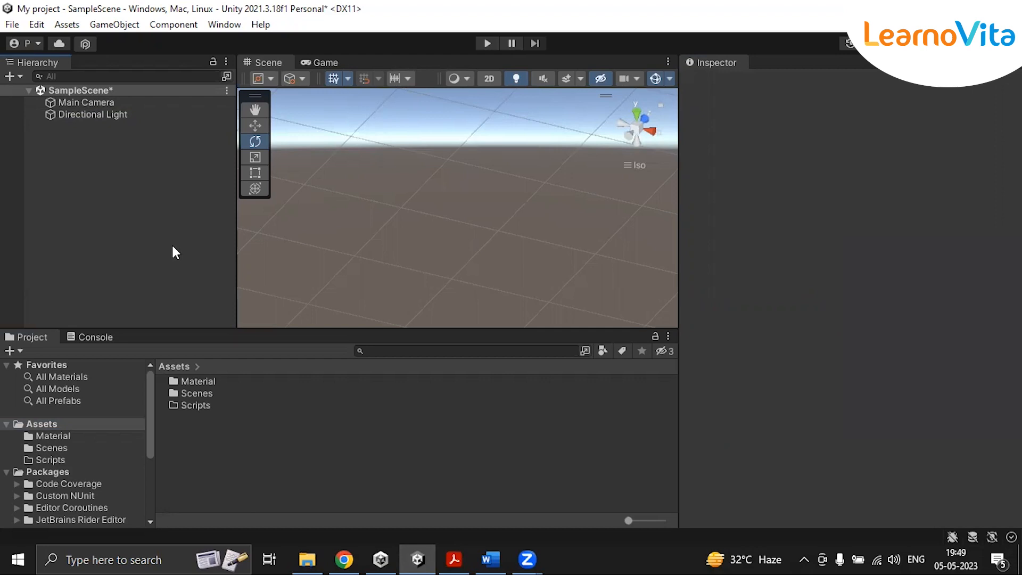
Switch to Chrome and open the Unity Asset Store in a new tab from the "unity asset store" search results
{"action": "left_click", "coordinate": [344, 559]}
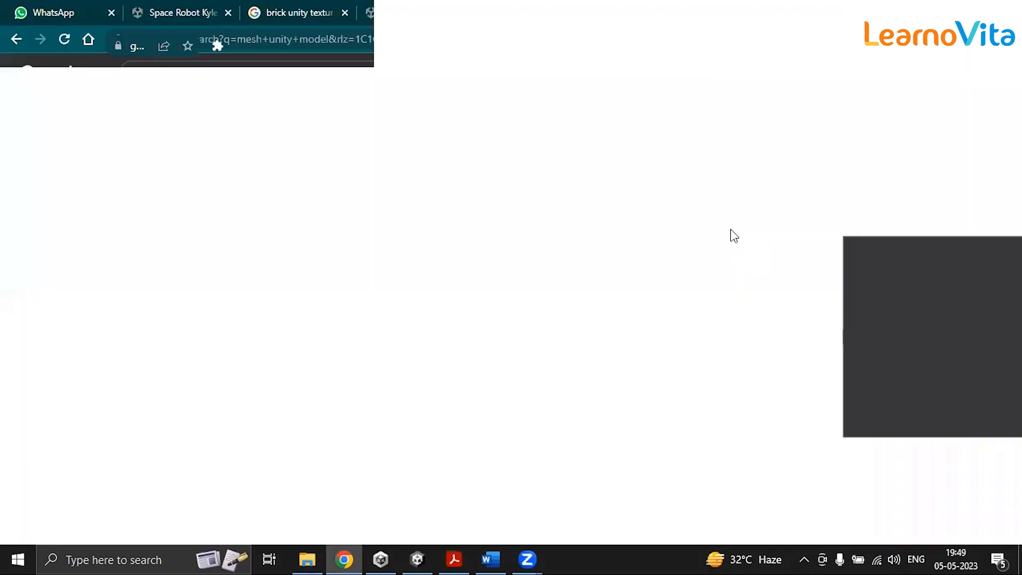
{"action": "left_click", "coordinate": [341, 246]}
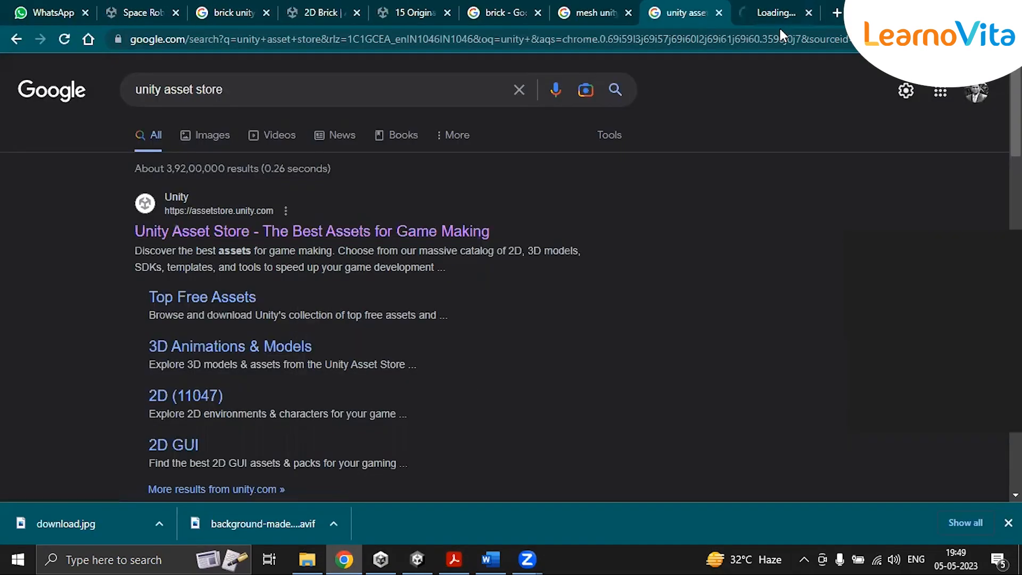
{"action": "left_click", "coordinate": [778, 22]}
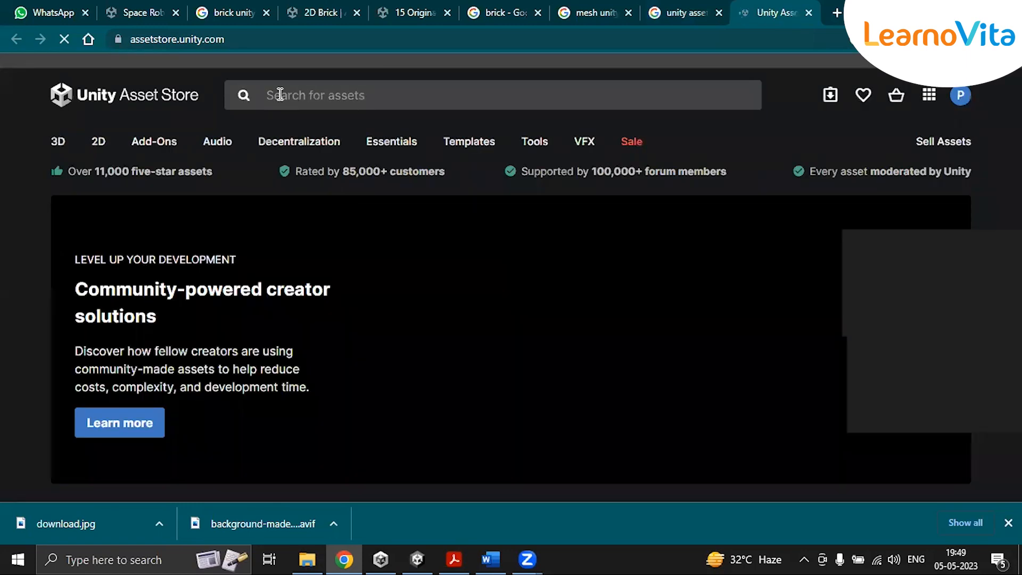
Search the Asset Store for "kyle" and examine the Space Robot Kyle | URP asset page
{"action": "left_click", "coordinate": [280, 95]}
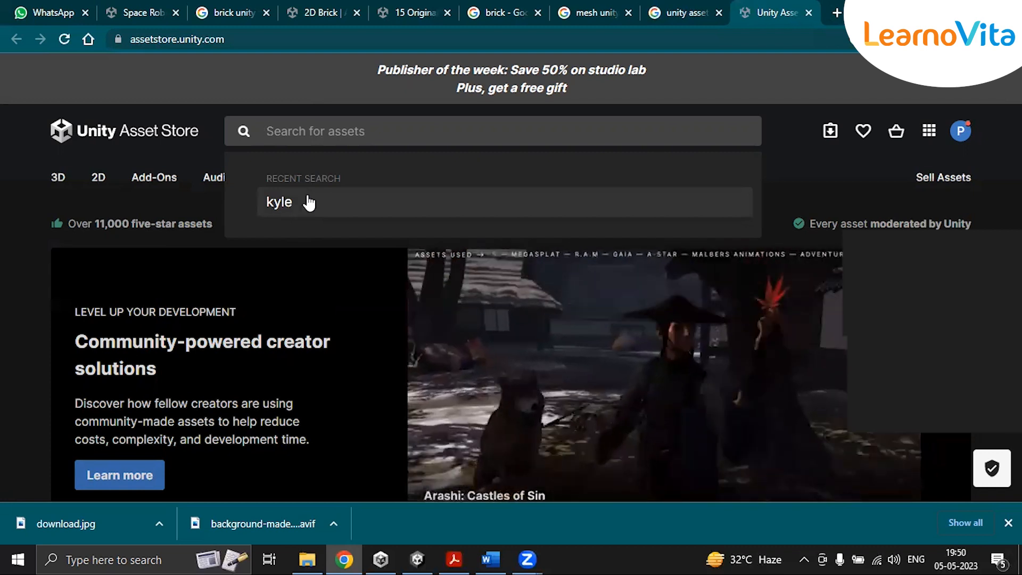
{"action": "left_click", "coordinate": [308, 202]}
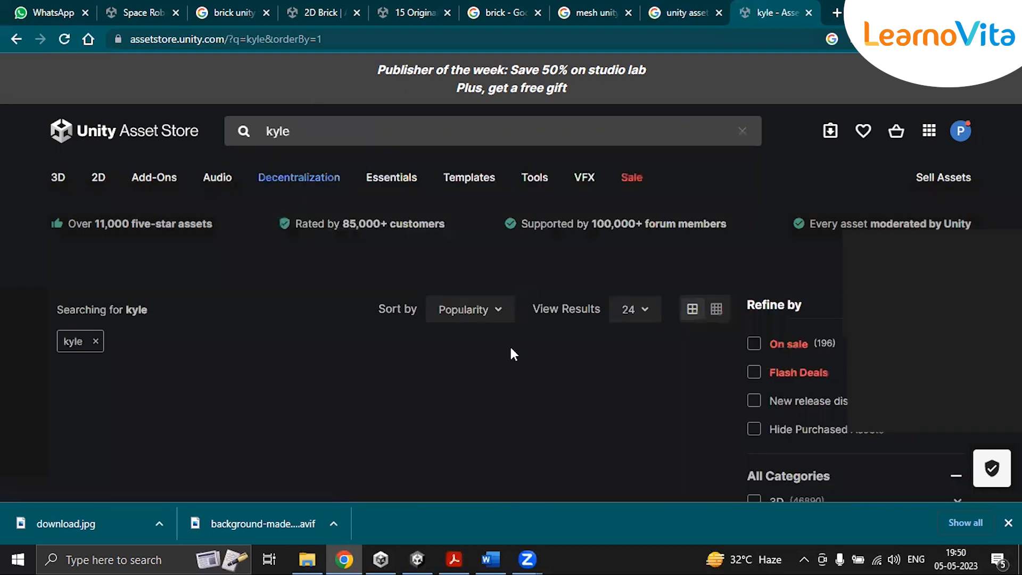
{"action": "scroll", "coordinate": [535, 349], "scroll_direction": "down", "scroll_amount": 4}
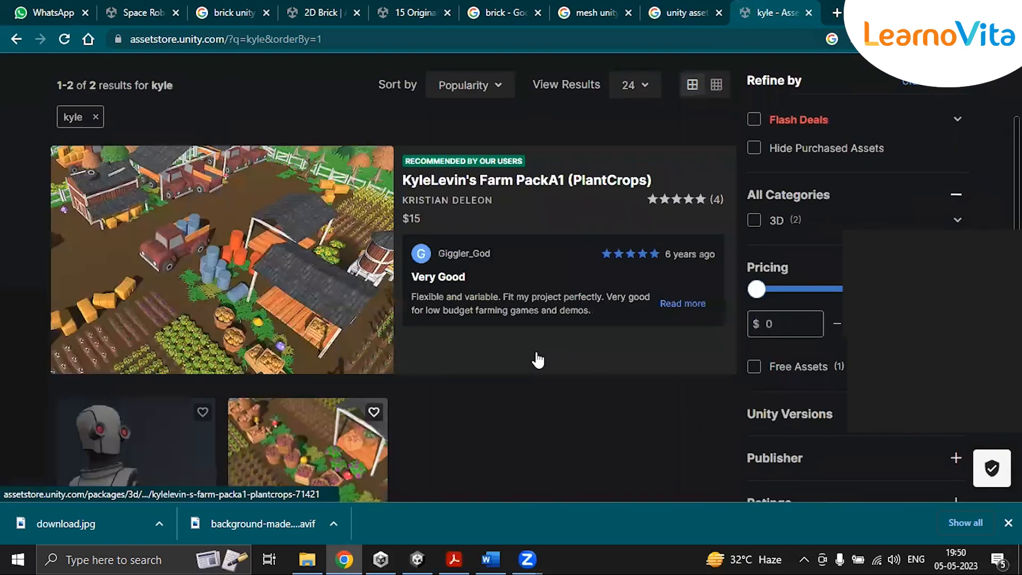
{"action": "scroll", "coordinate": [537, 412], "scroll_direction": "down", "scroll_amount": 5}
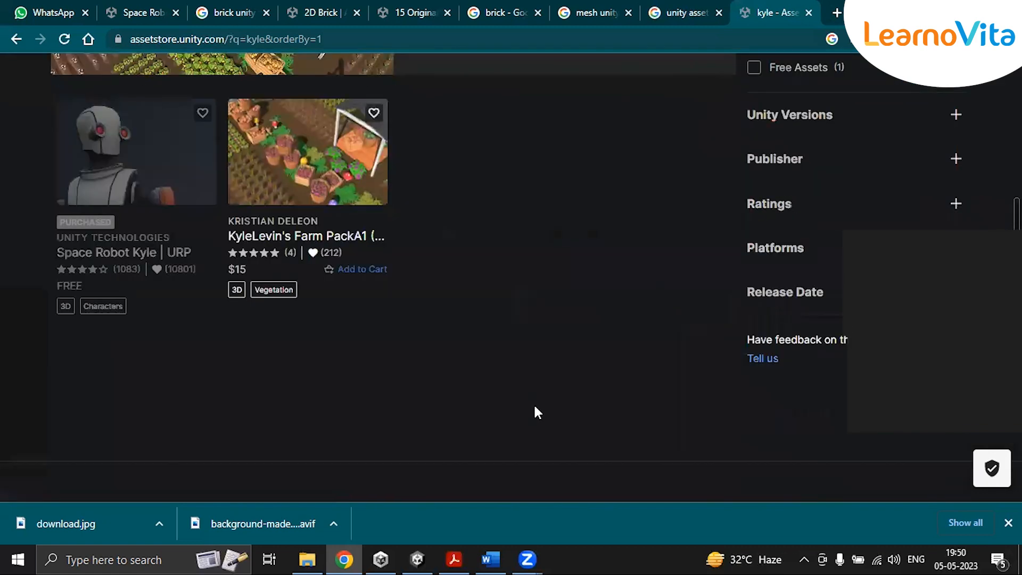
{"action": "scroll", "coordinate": [537, 412], "scroll_direction": "up", "scroll_amount": 1}
{"action": "scroll", "coordinate": [537, 412], "scroll_direction": "up", "scroll_amount": 3}
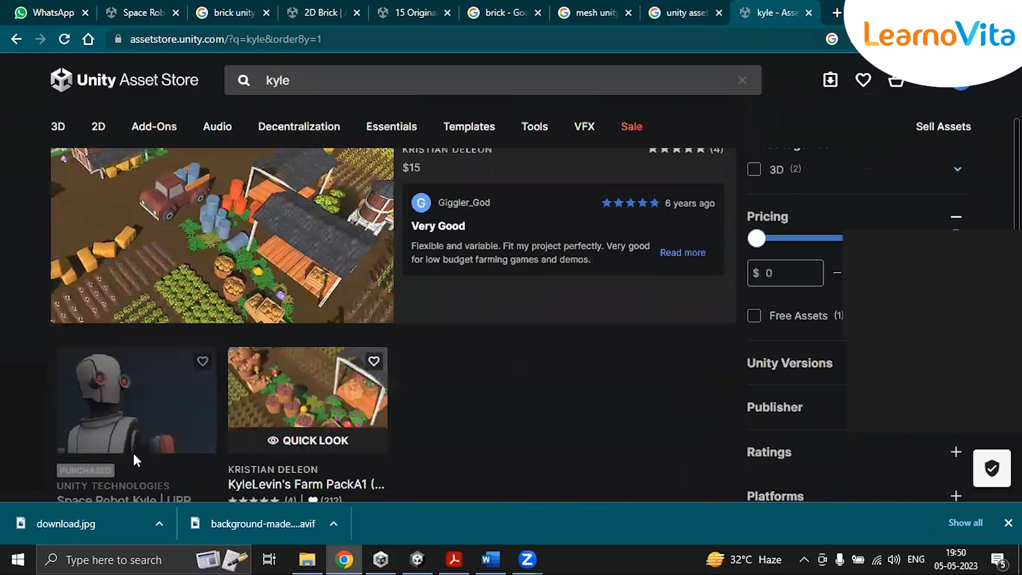
{"action": "left_click", "coordinate": [109, 413]}
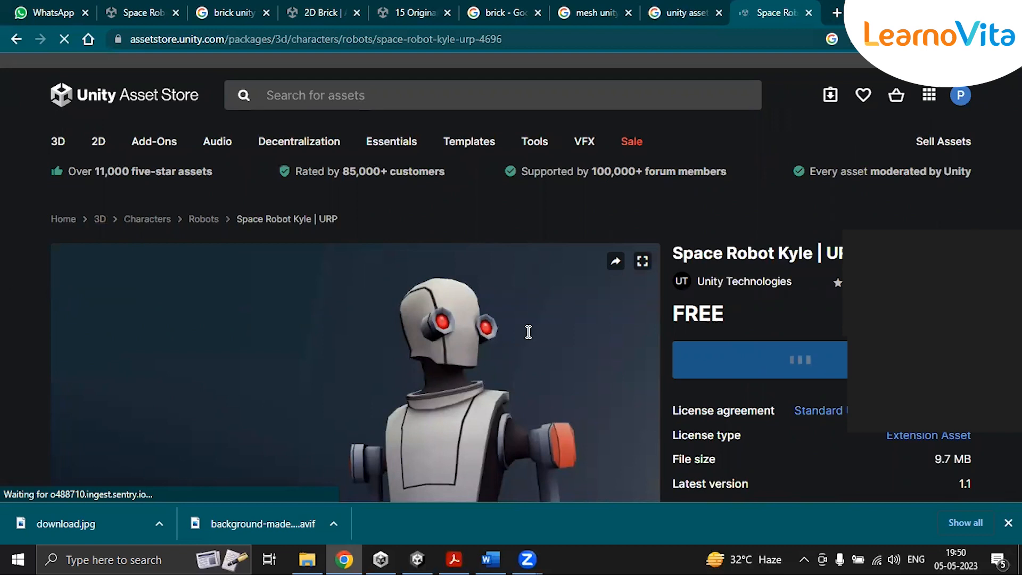
{"action": "scroll", "coordinate": [530, 339], "scroll_direction": "down", "scroll_amount": 5}
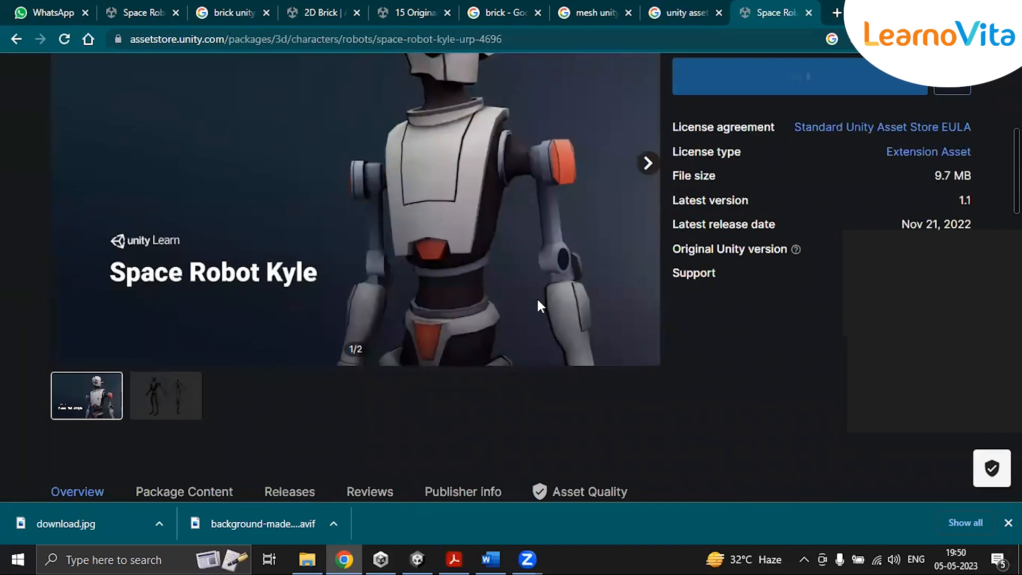
{"action": "scroll", "coordinate": [536, 297], "scroll_direction": "up", "scroll_amount": 6}
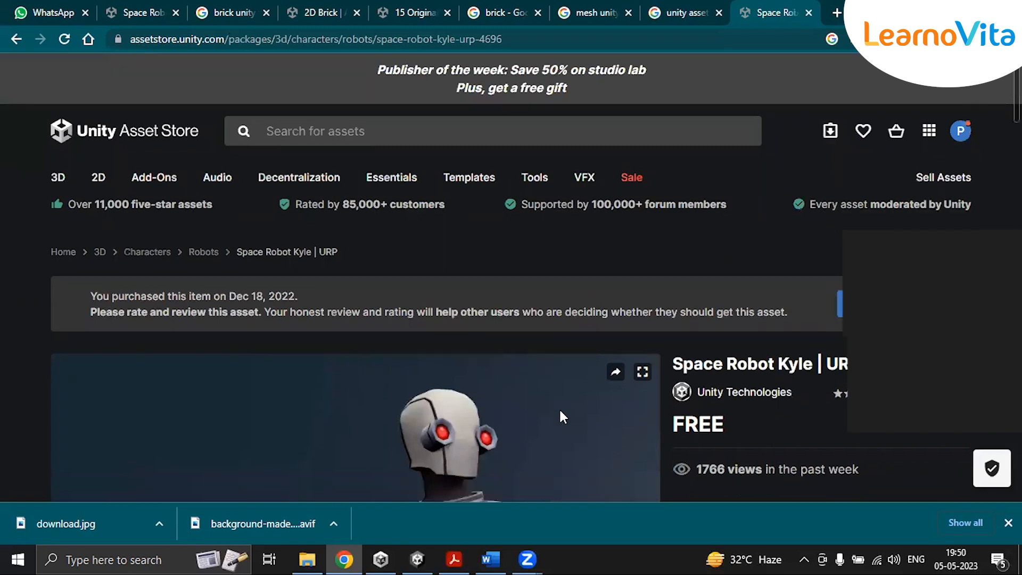
{"action": "scroll", "coordinate": [559, 409], "scroll_direction": "down", "scroll_amount": 3}
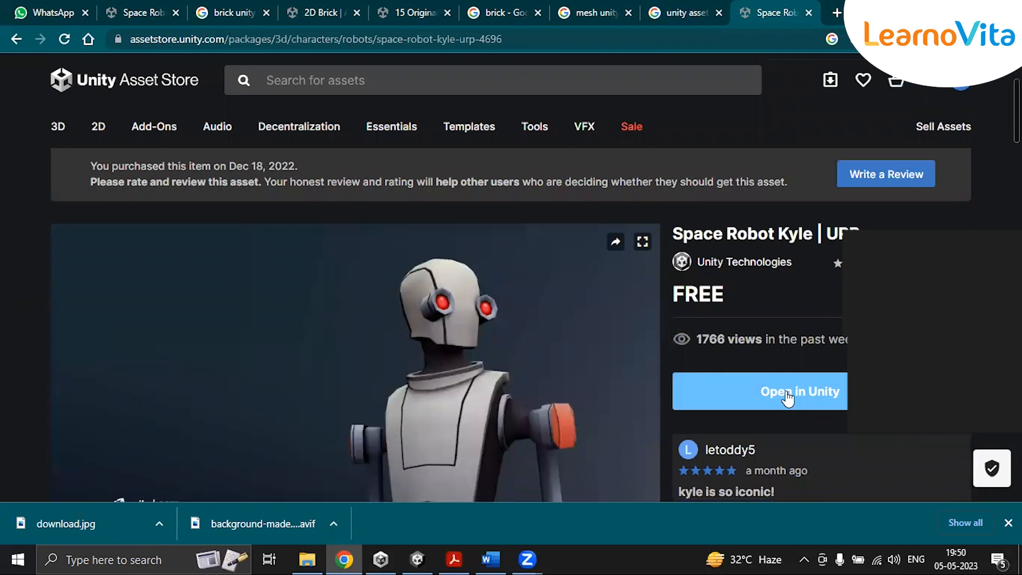
Search the Asset Store for "animal" and limit the results to free assets
{"action": "left_click", "coordinate": [312, 81]}
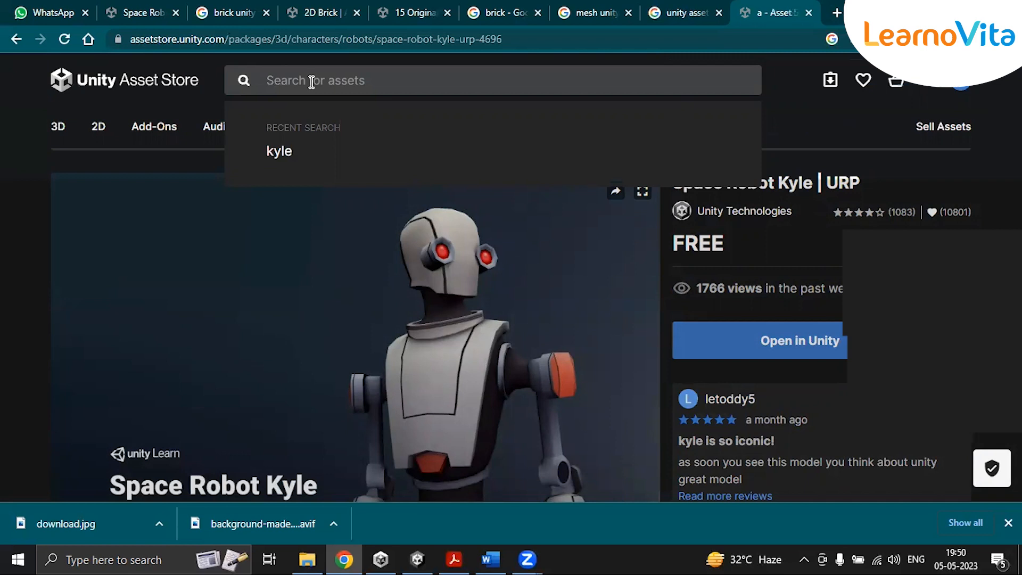
{"action": "type", "text": "anima"}
{"action": "key", "text": "Return"}
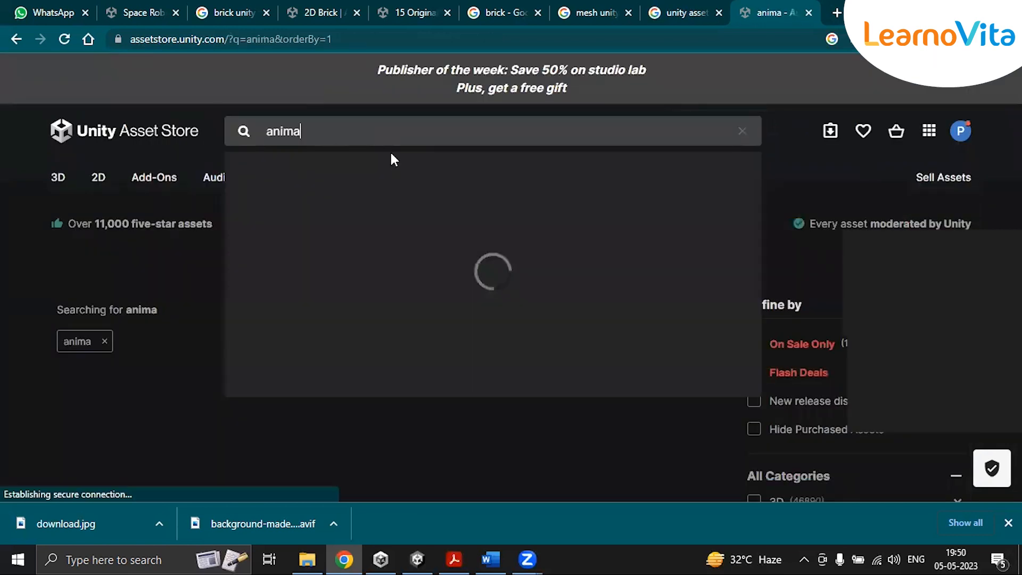
{"action": "type", "text": "l"}
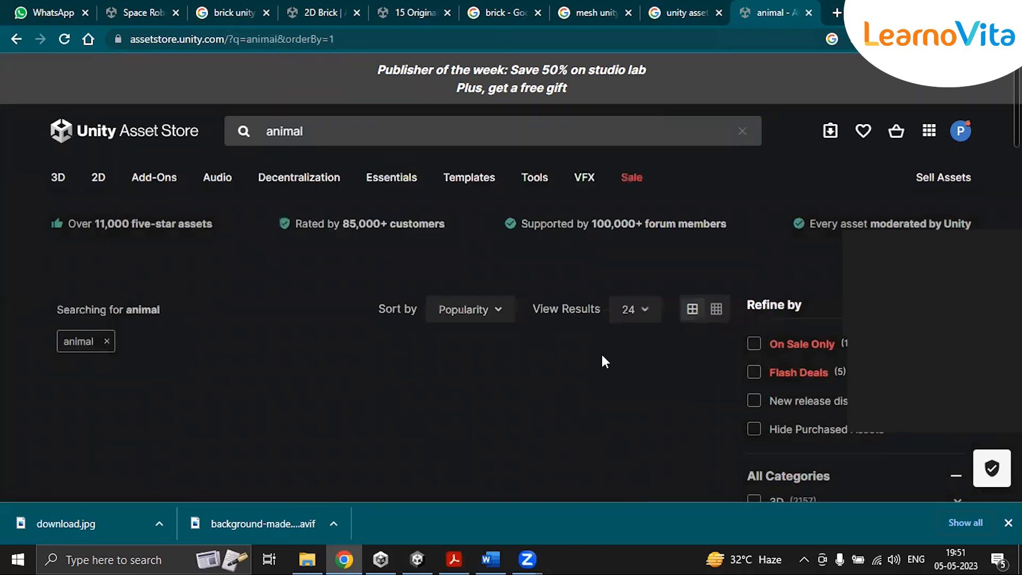
{"action": "scroll", "coordinate": [604, 362], "scroll_direction": "down", "scroll_amount": 4}
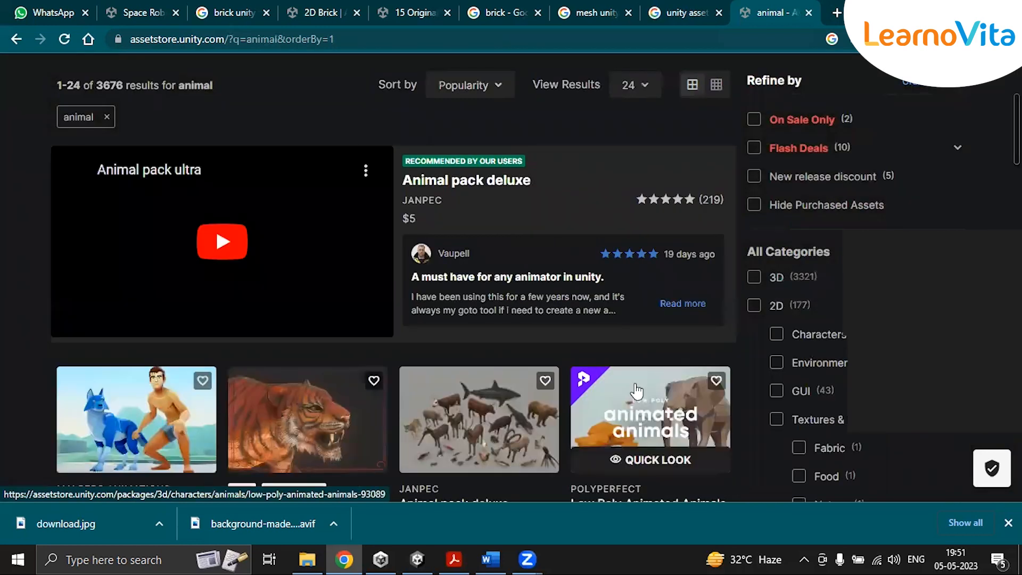
{"action": "scroll", "coordinate": [636, 391], "scroll_direction": "down", "scroll_amount": 3}
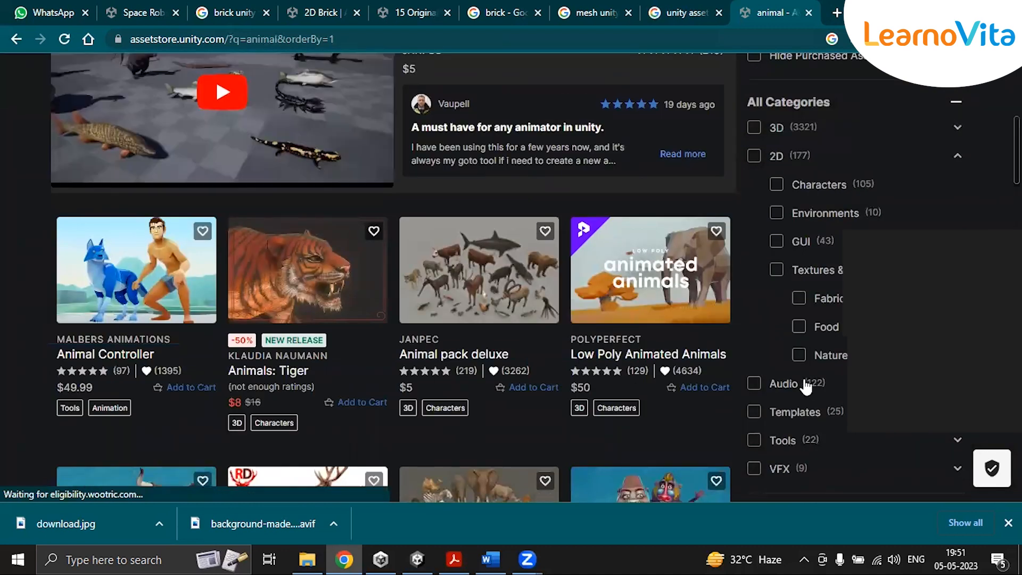
{"action": "scroll", "coordinate": [807, 387], "scroll_direction": "down", "scroll_amount": 4}
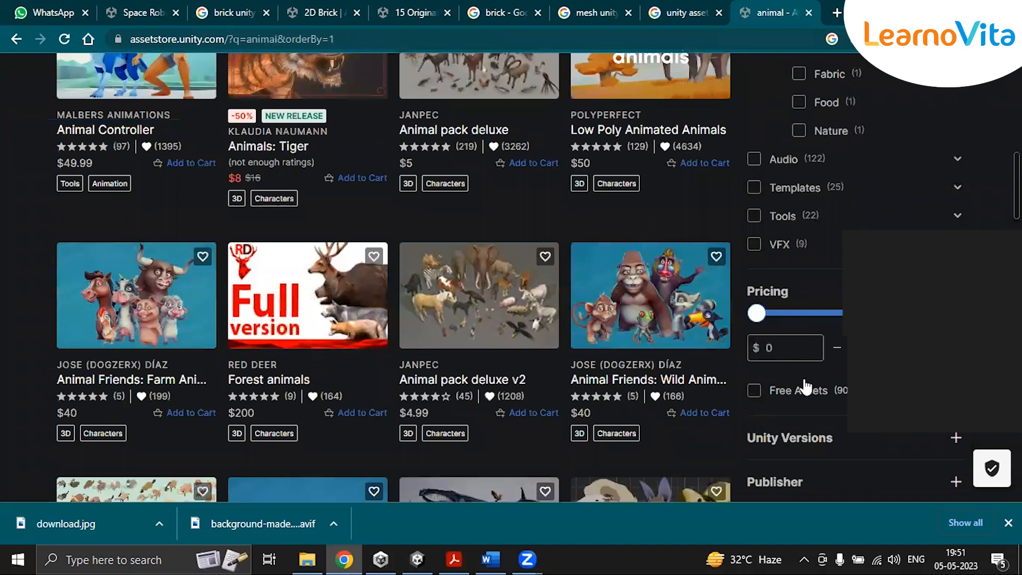
{"action": "scroll", "coordinate": [806, 387], "scroll_direction": "down", "scroll_amount": 4}
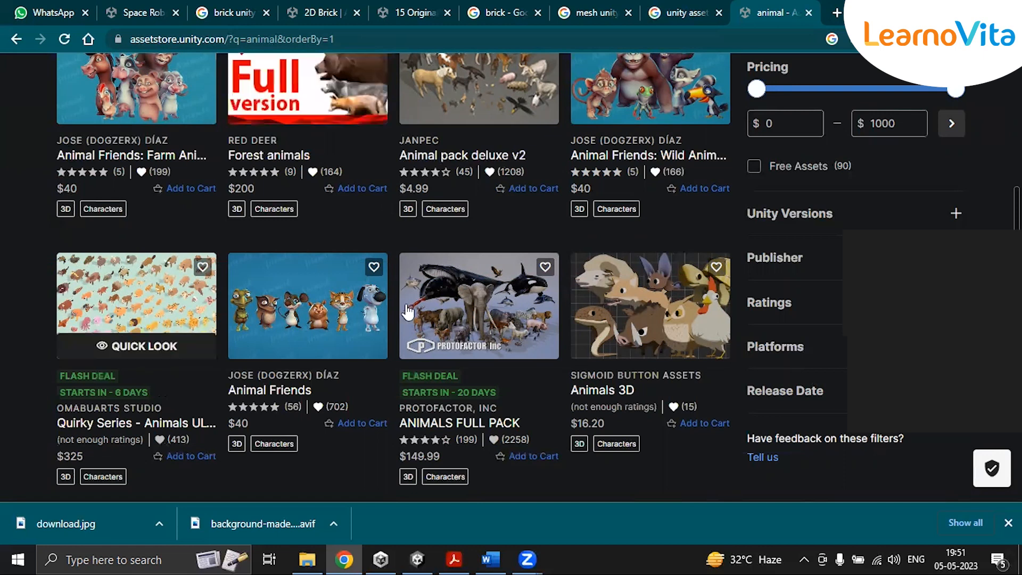
{"action": "left_click", "coordinate": [755, 166]}
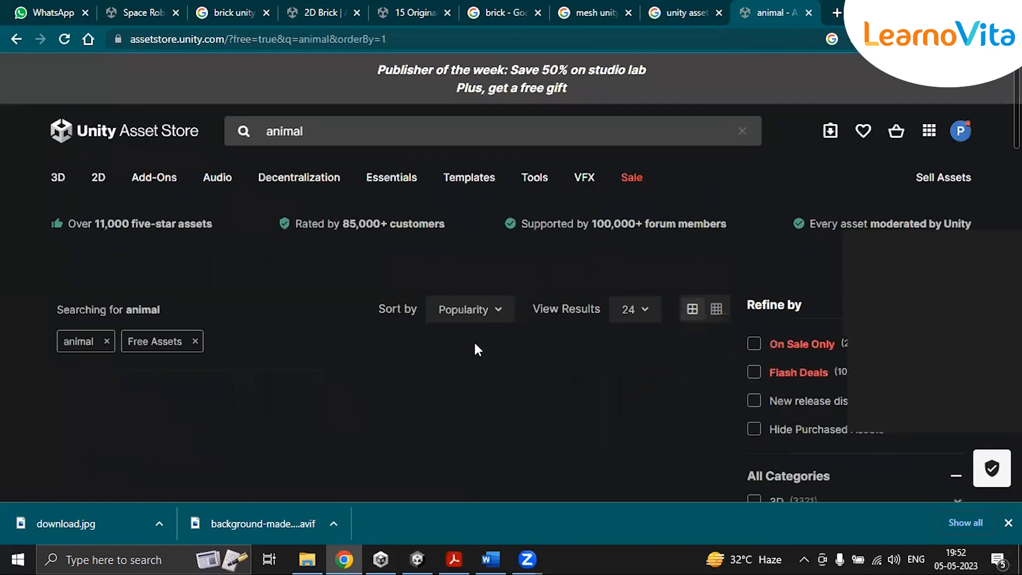
Open the asset page of FREE Stylized Bear - RPG Forest Animal from the free animal results
{"action": "scroll", "coordinate": [478, 350], "scroll_direction": "down", "scroll_amount": 4}
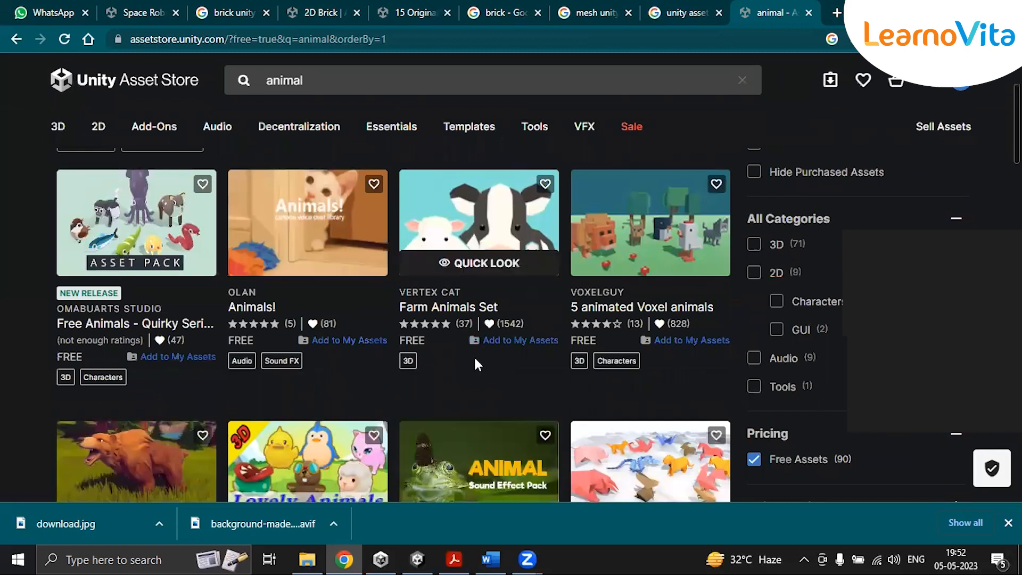
{"action": "scroll", "coordinate": [478, 365], "scroll_direction": "down", "scroll_amount": 4}
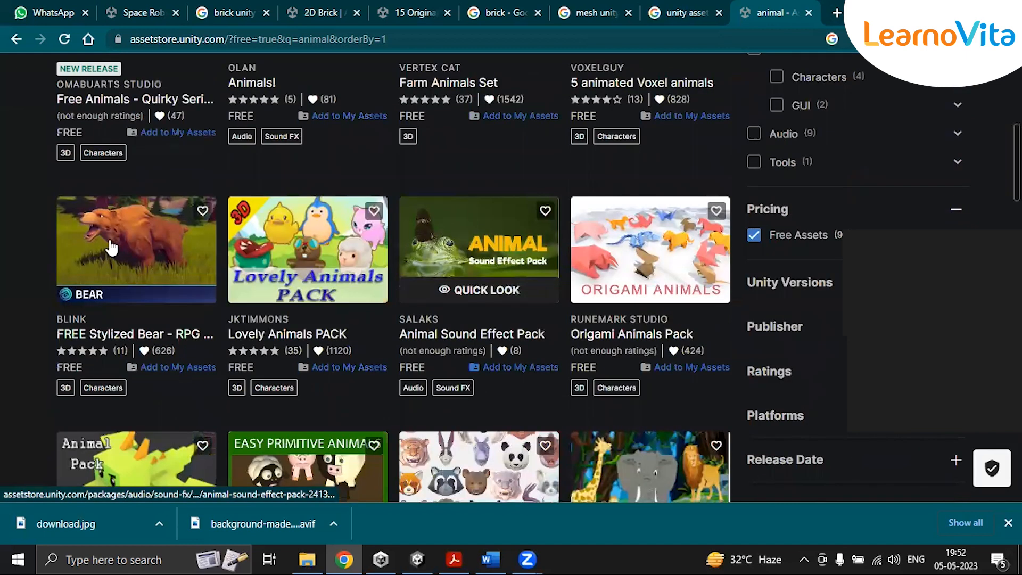
{"action": "left_click", "coordinate": [113, 241]}
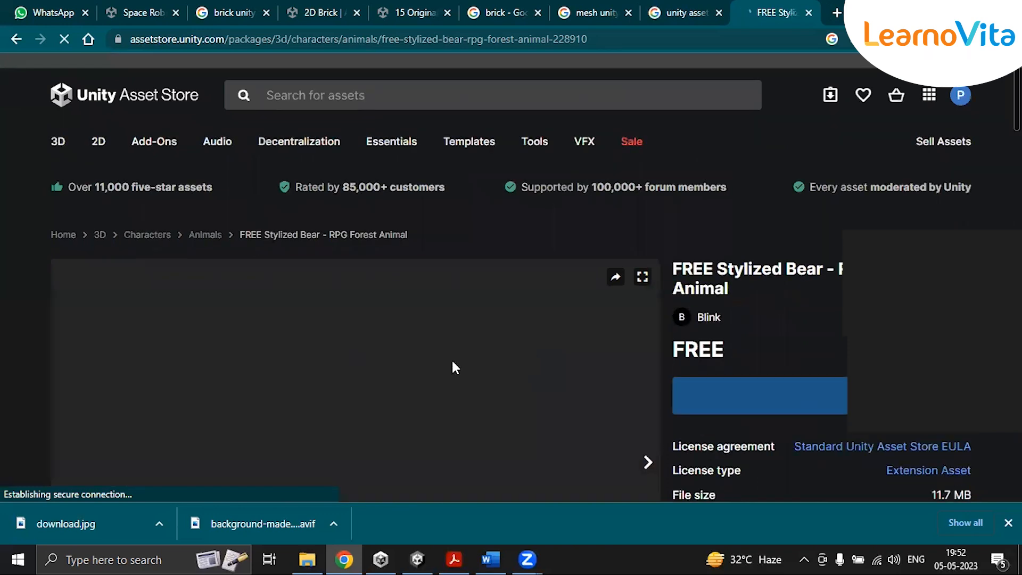
Add the stylized bear to My Assets, accepting the terms of service, and open it in the Unity Editor
{"action": "scroll", "coordinate": [451, 368], "scroll_direction": "down", "scroll_amount": 3}
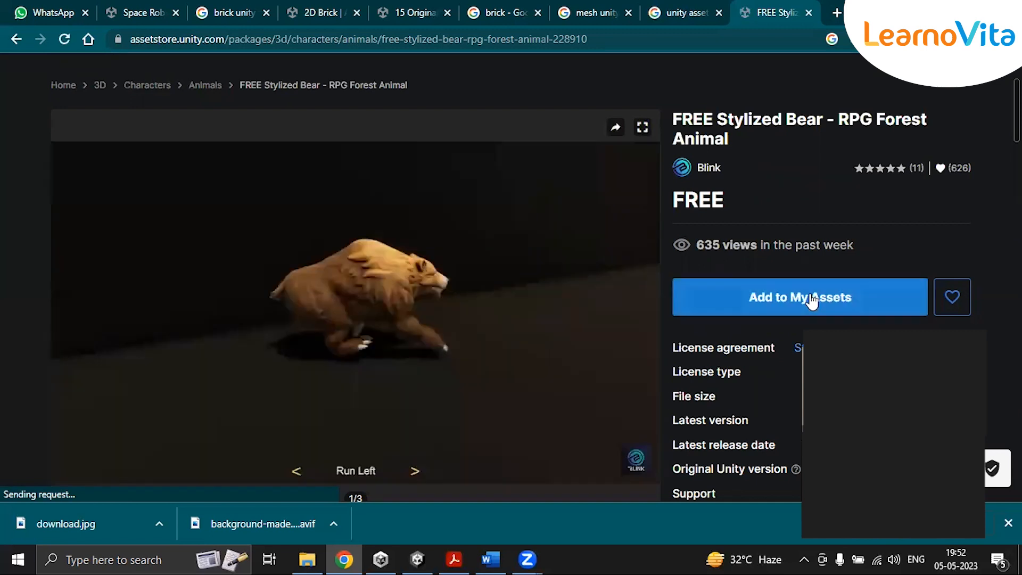
{"action": "left_click", "coordinate": [811, 297]}
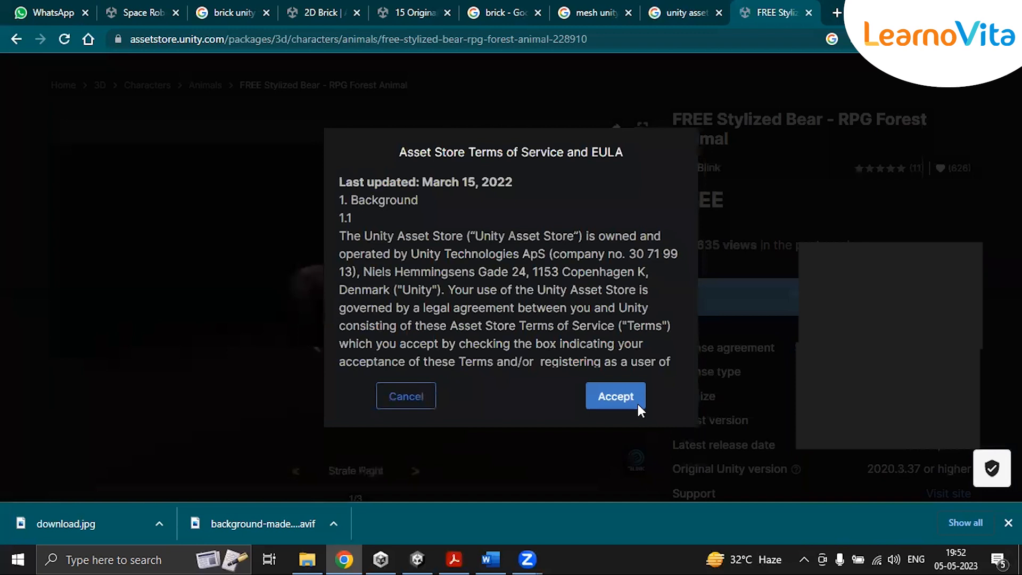
{"action": "left_click", "coordinate": [621, 397]}
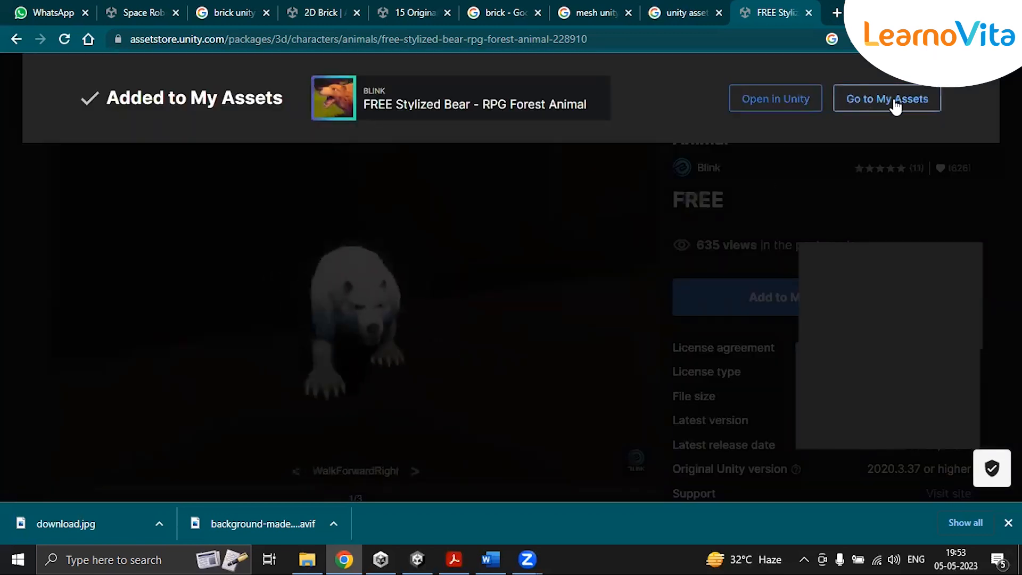
{"action": "left_click", "coordinate": [767, 104]}
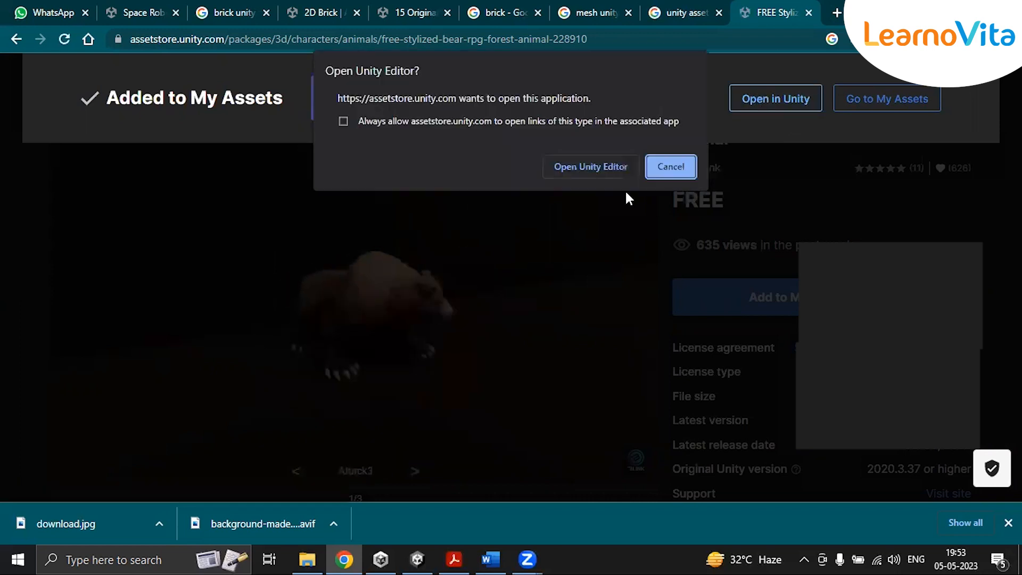
{"action": "left_click", "coordinate": [568, 168]}
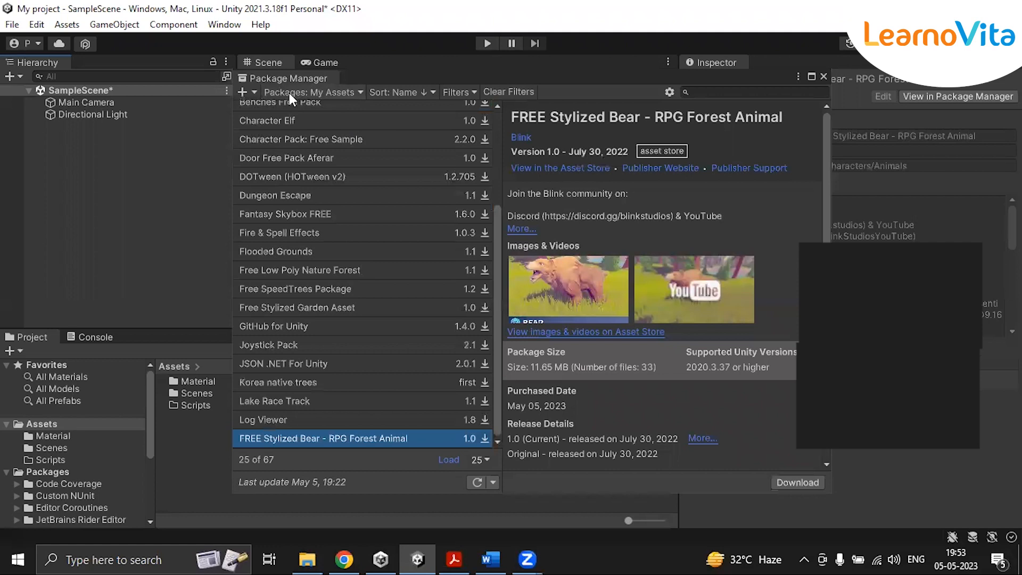
Download the FREE Stylized Bear - RPG Forest Animal package and import all of its files into the project
{"action": "left_click", "coordinate": [345, 91]}
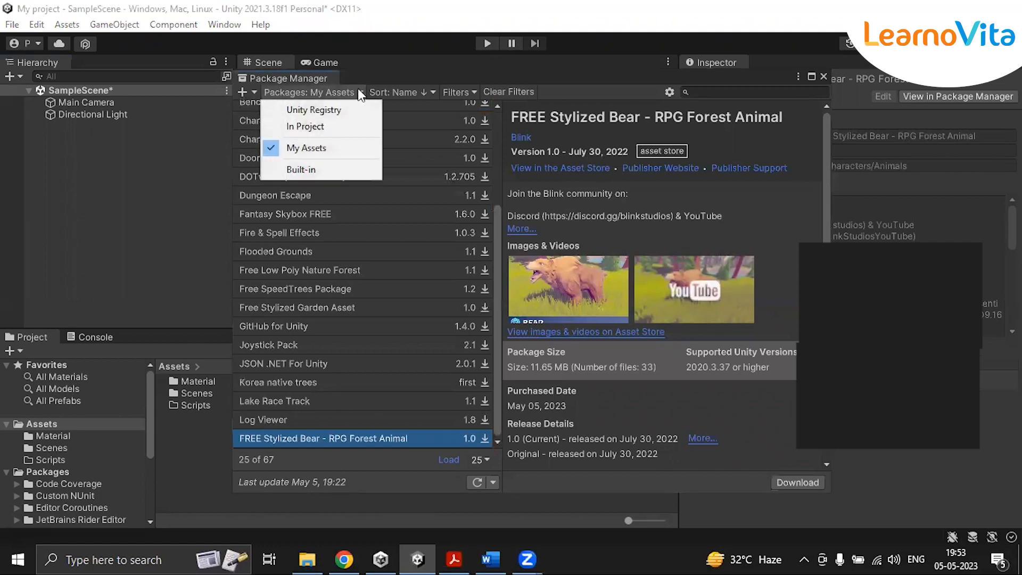
{"action": "left_click", "coordinate": [413, 68]}
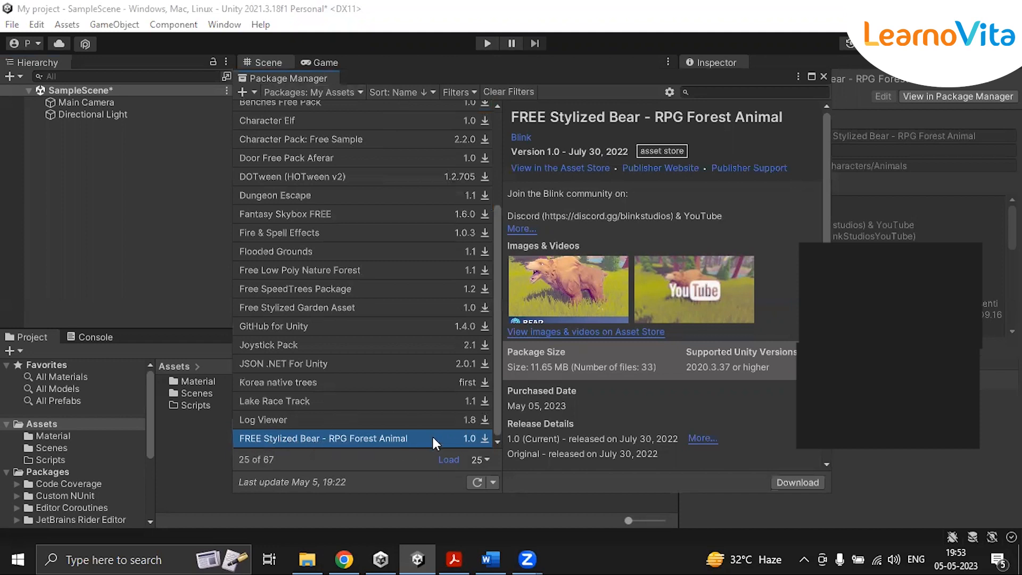
{"action": "left_click", "coordinate": [797, 483]}
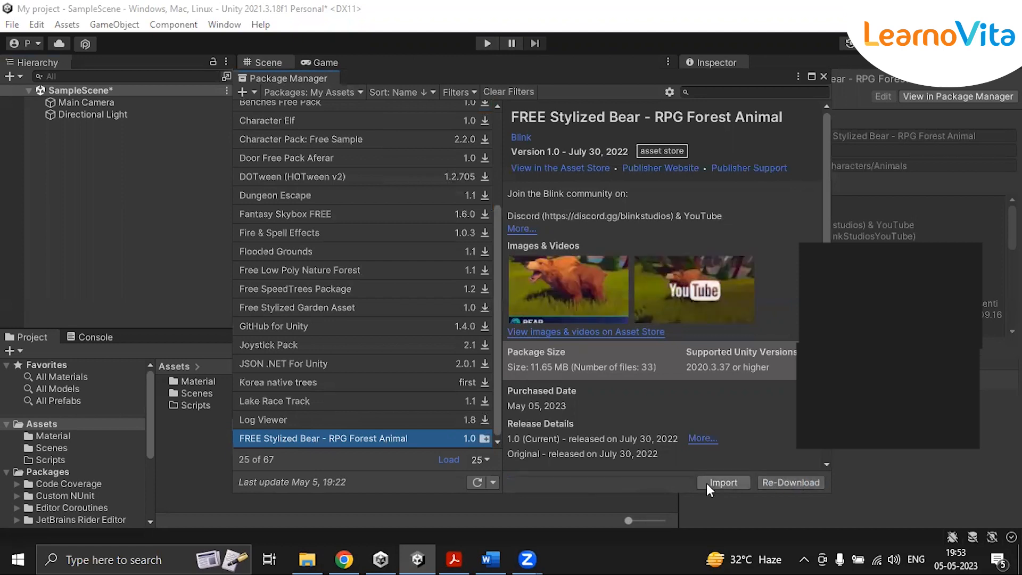
{"action": "left_click", "coordinate": [720, 483]}
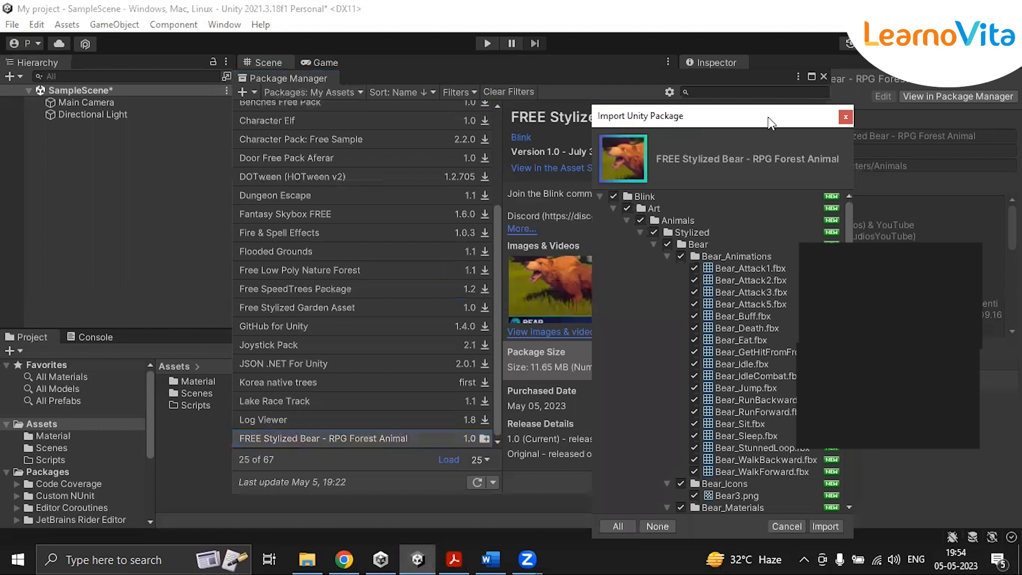
{"action": "left_click_drag", "start_coordinate": [770, 122], "coordinate": [663, 60]}
{"action": "left_click", "coordinate": [719, 464]}
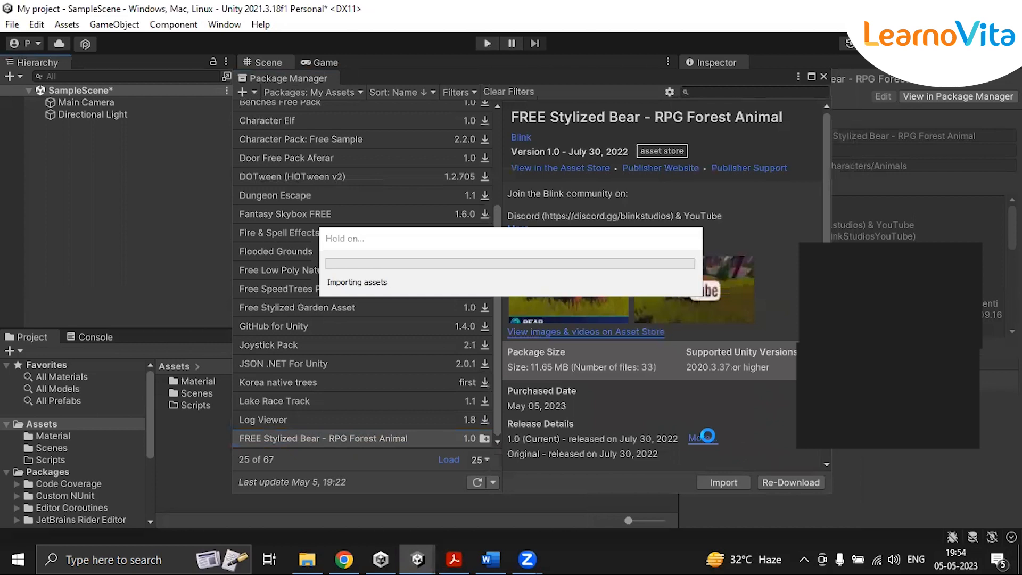
Switch to the Asset Store in Chrome, search for "button" and limit the results to free assets
{"action": "left_click", "coordinate": [344, 559]}
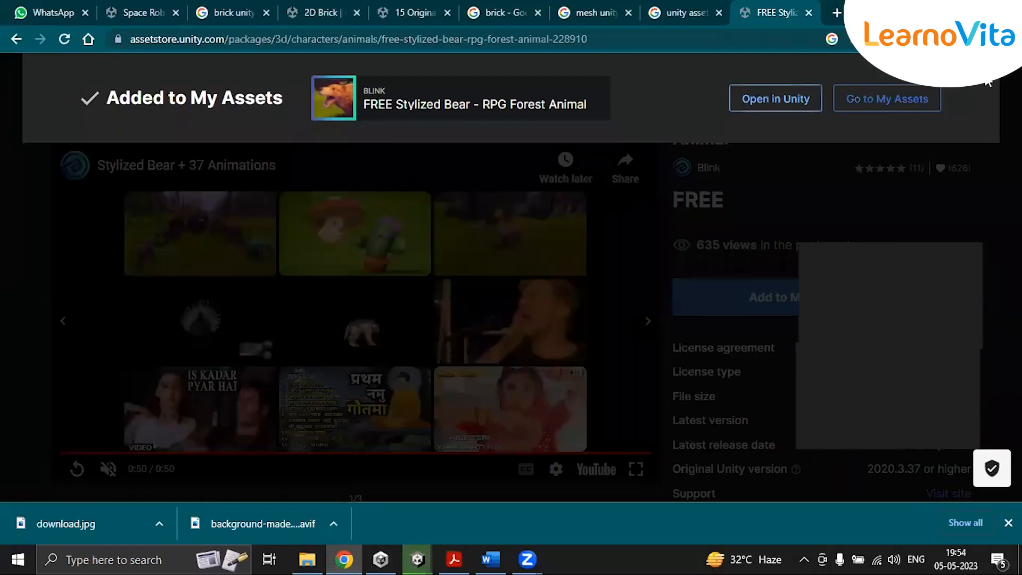
{"action": "left_click", "coordinate": [279, 150]}
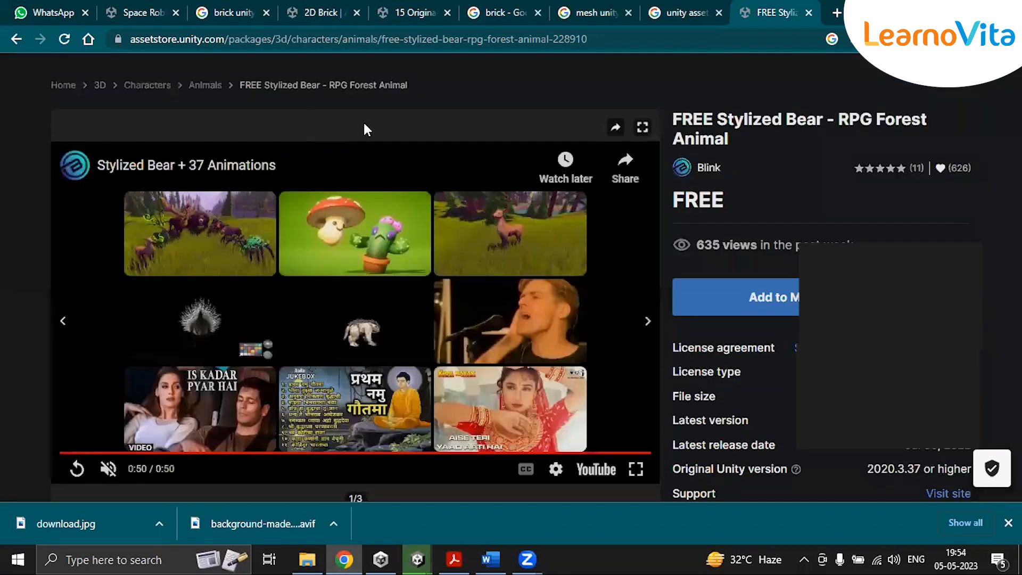
{"action": "scroll", "coordinate": [415, 152], "scroll_direction": "up", "scroll_amount": 3}
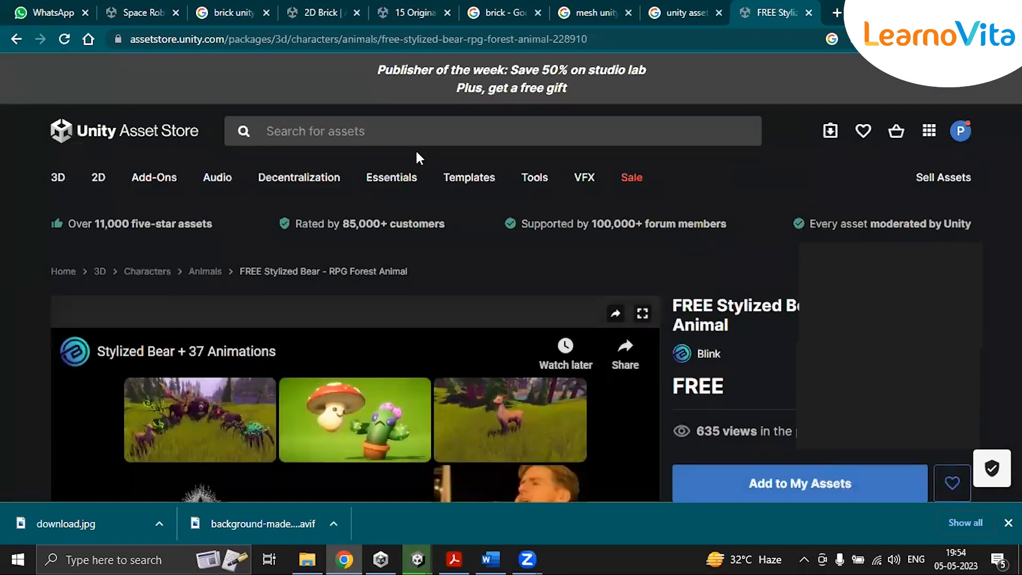
{"action": "left_click", "coordinate": [307, 129]}
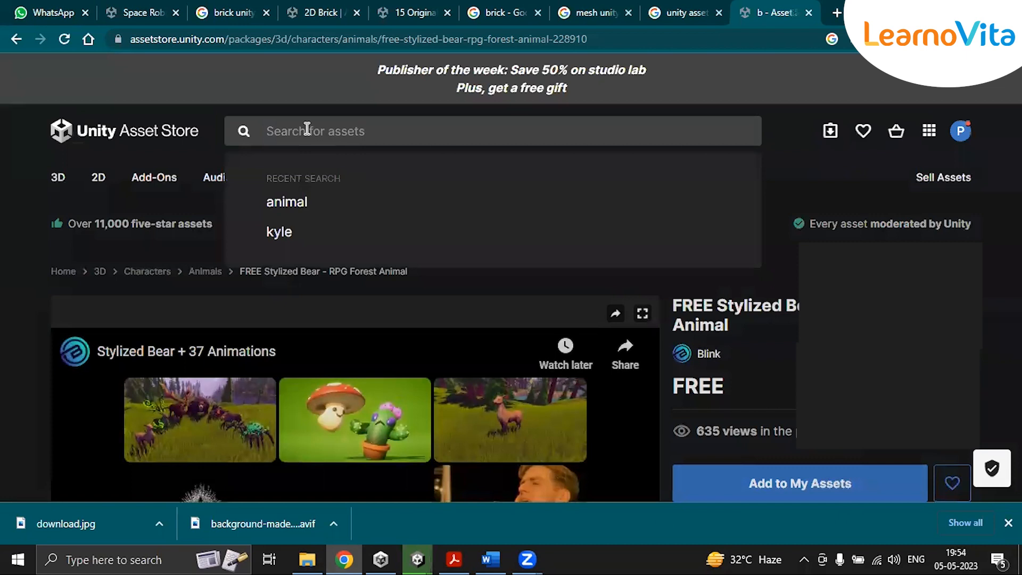
{"action": "type", "text": "button"}
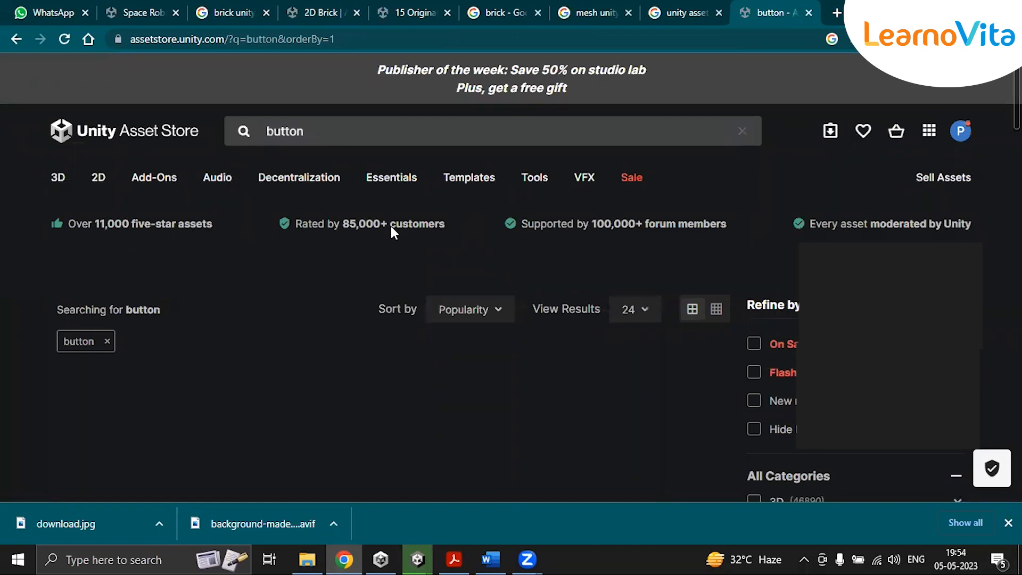
{"action": "scroll", "coordinate": [393, 264], "scroll_direction": "down", "scroll_amount": 5}
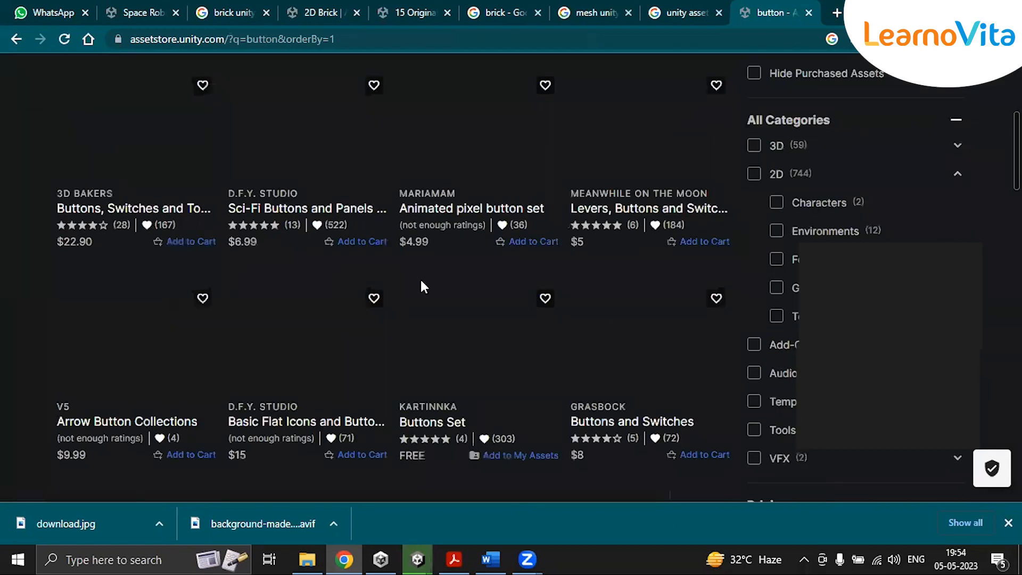
{"action": "scroll", "coordinate": [761, 426], "scroll_direction": "down", "scroll_amount": 4}
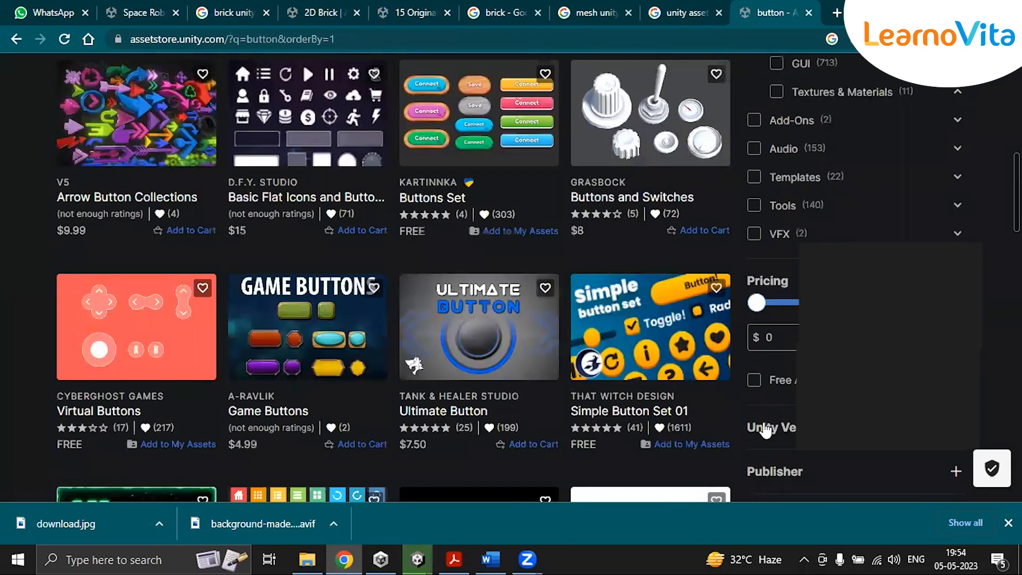
{"action": "scroll", "coordinate": [755, 381], "scroll_direction": "down", "scroll_amount": 5}
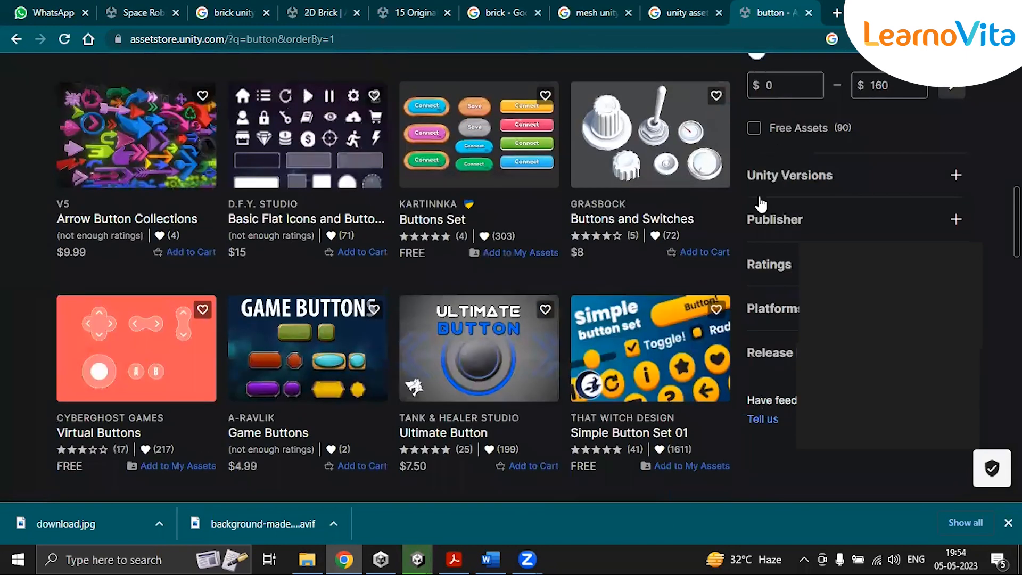
{"action": "left_click", "coordinate": [754, 130]}
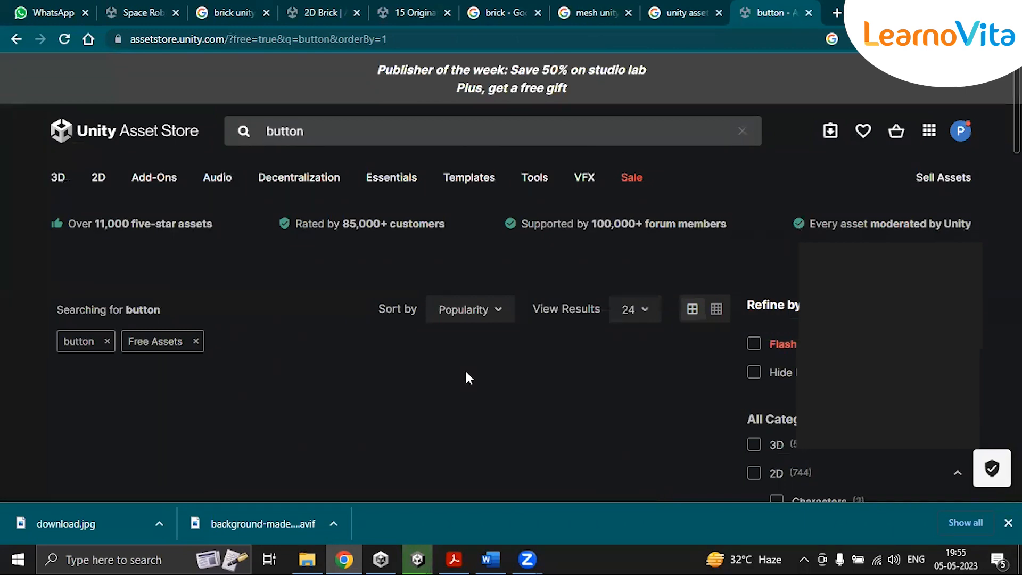
{"action": "scroll", "coordinate": [469, 378], "scroll_direction": "down", "scroll_amount": 5}
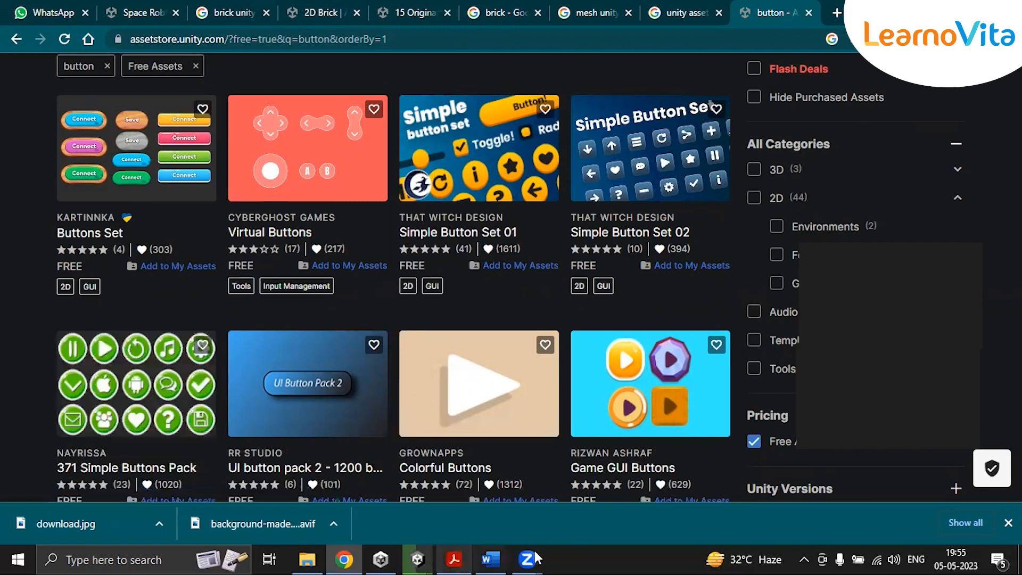
Return to the Unity Editor, close the Package Manager and look through the imported Blink/Art/Animals folders
{"action": "left_click", "coordinate": [419, 558]}
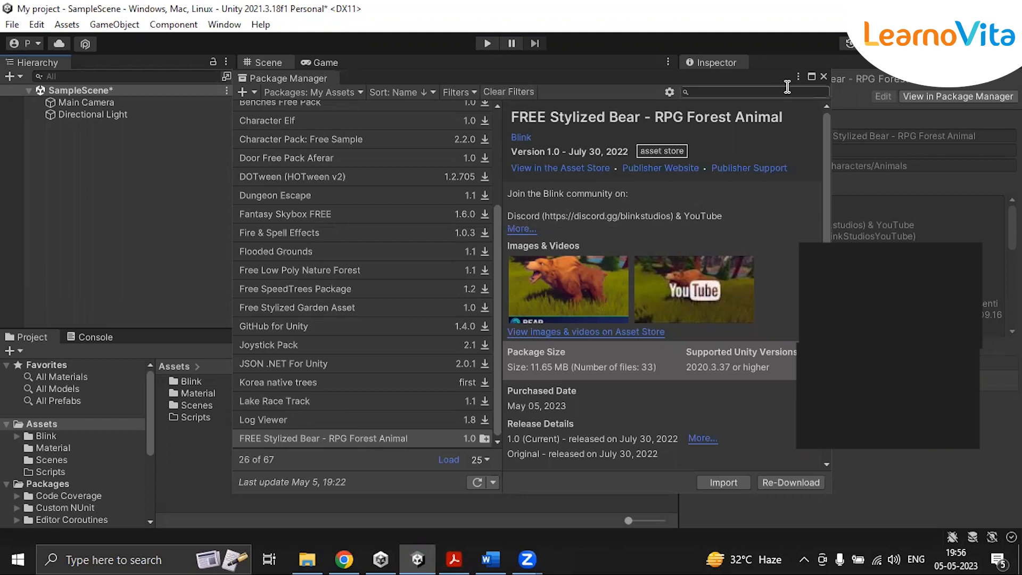
{"action": "left_click", "coordinate": [823, 78]}
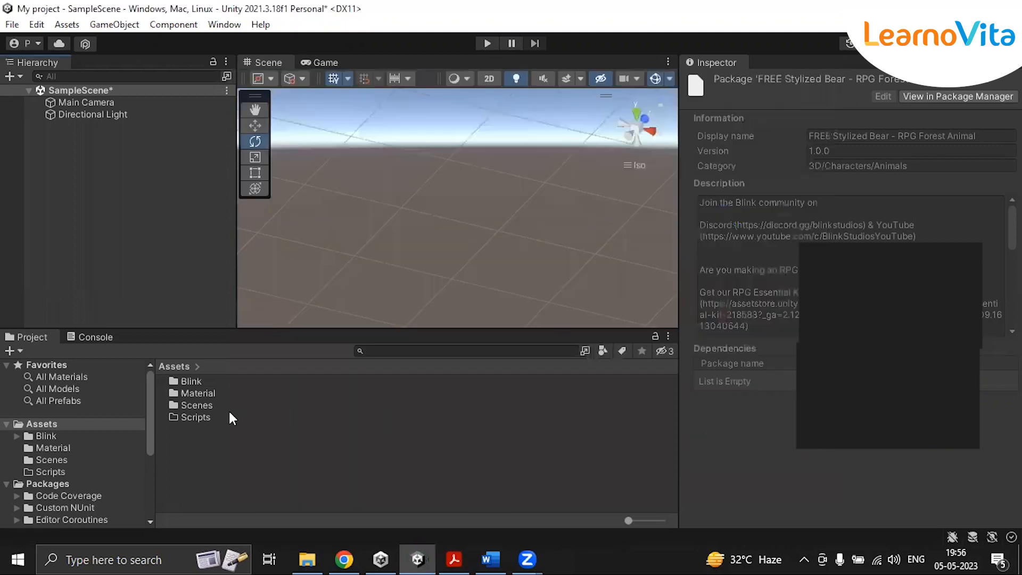
{"action": "double_click", "coordinate": [192, 380]}
{"action": "left_click", "coordinate": [192, 383]}
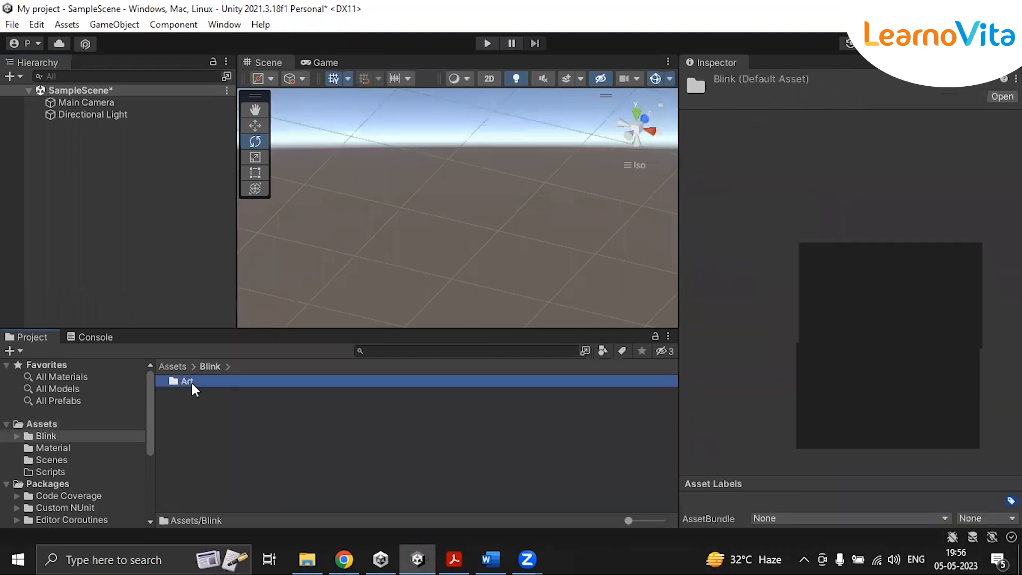
{"action": "double_click", "coordinate": [191, 382]}
{"action": "double_click", "coordinate": [192, 382]}
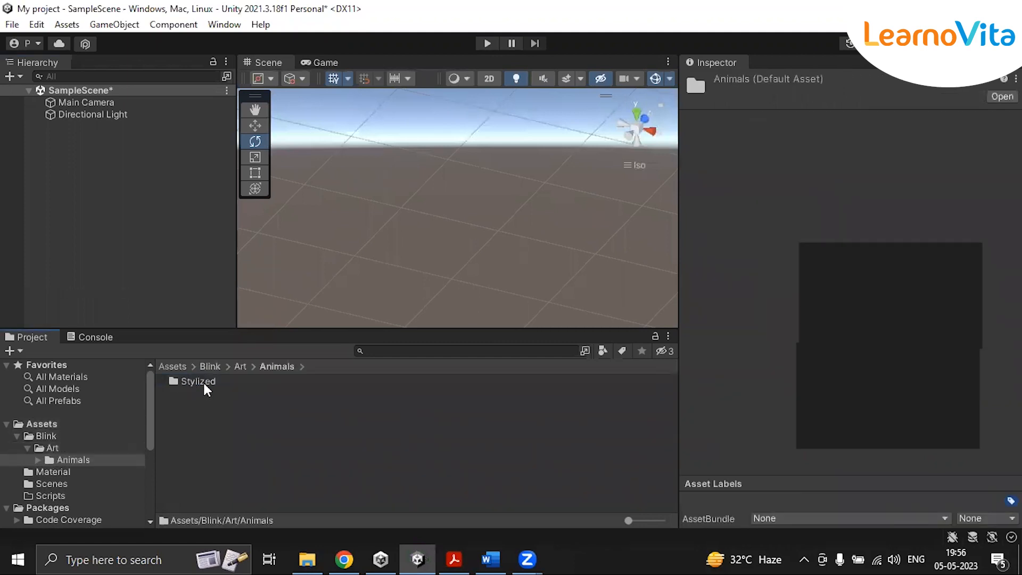
{"action": "left_click", "coordinate": [173, 370]}
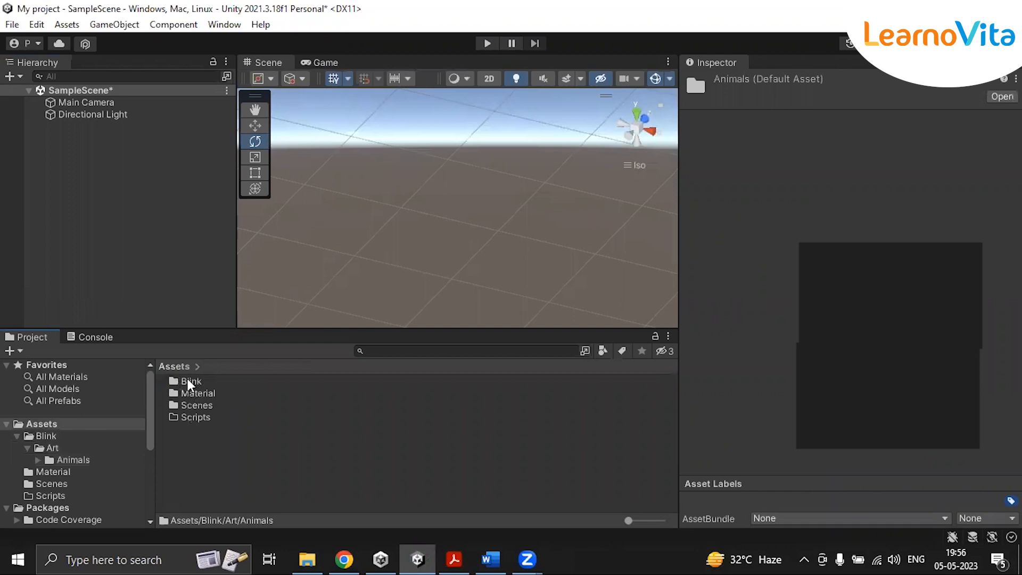
Open the Bear_Prefabs folder under Blink/Art/Animals/Stylized/Bear and inspect the Bear_4 prefab
{"action": "double_click", "coordinate": [183, 378]}
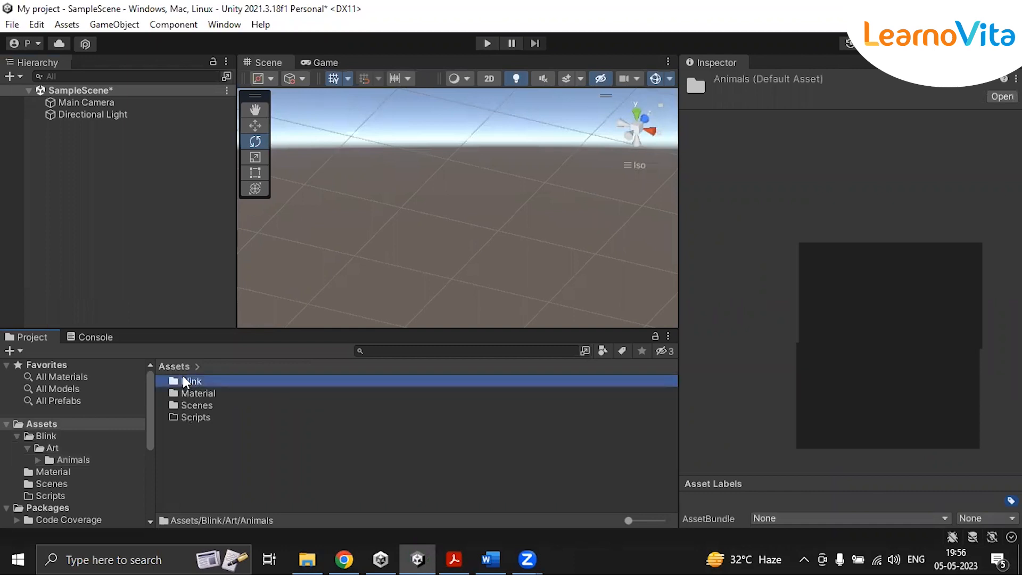
{"action": "left_click", "coordinate": [192, 382]}
{"action": "double_click", "coordinate": [193, 381]}
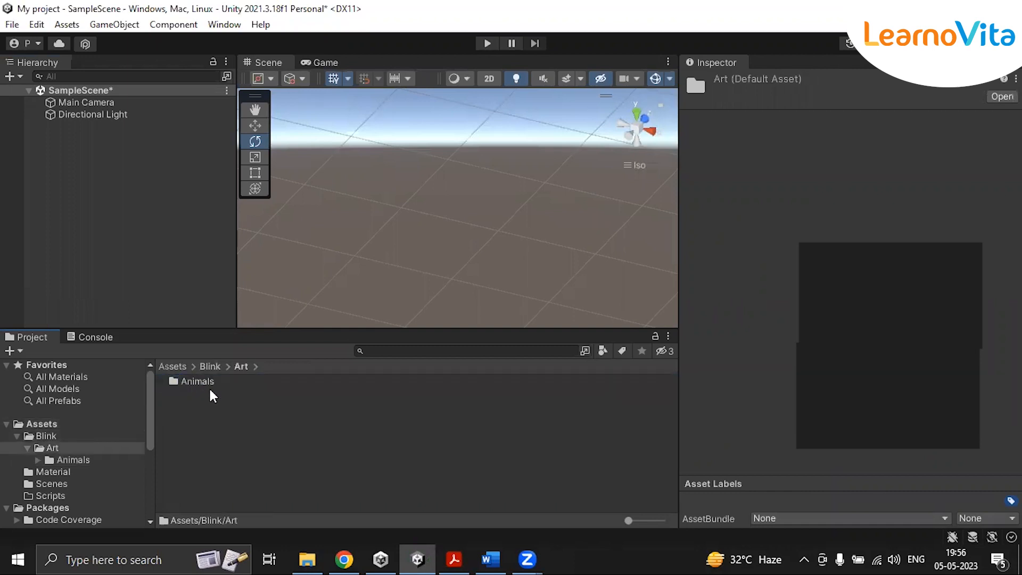
{"action": "double_click", "coordinate": [210, 382]}
{"action": "left_click", "coordinate": [222, 382]}
{"action": "double_click", "coordinate": [222, 381]}
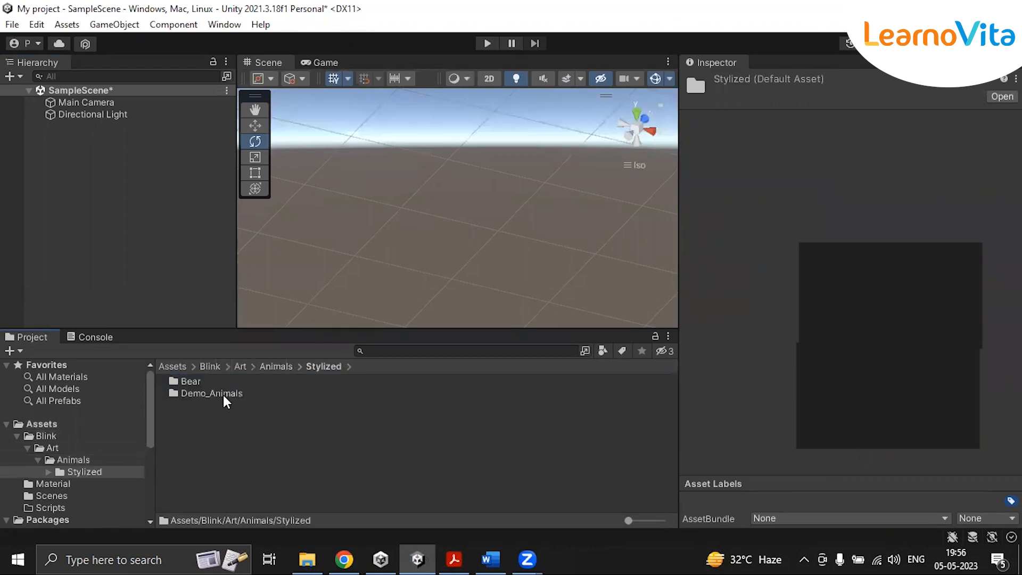
{"action": "left_click", "coordinate": [194, 380]}
{"action": "double_click", "coordinate": [195, 380]}
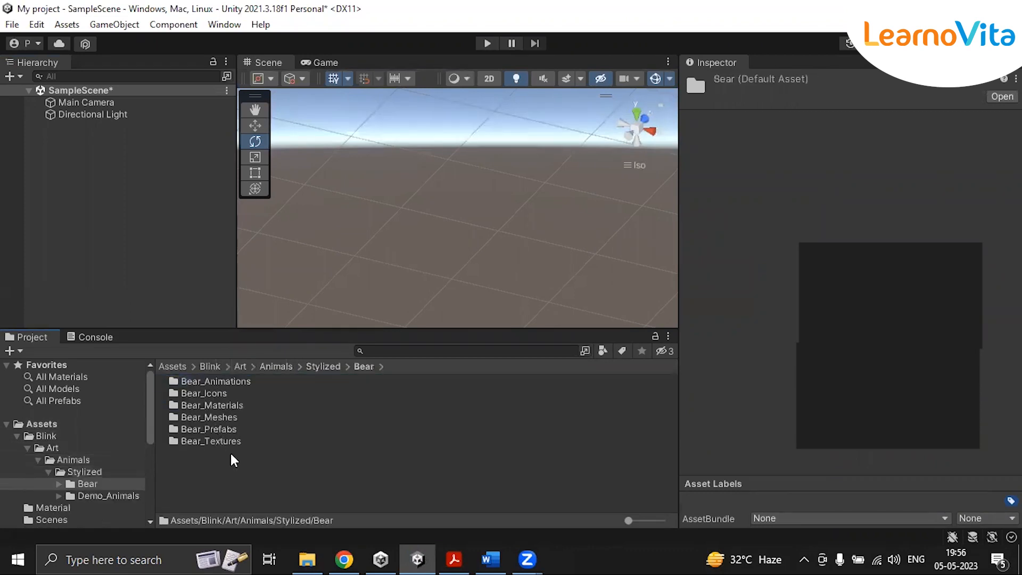
{"action": "left_click", "coordinate": [211, 431]}
{"action": "double_click", "coordinate": [212, 431]}
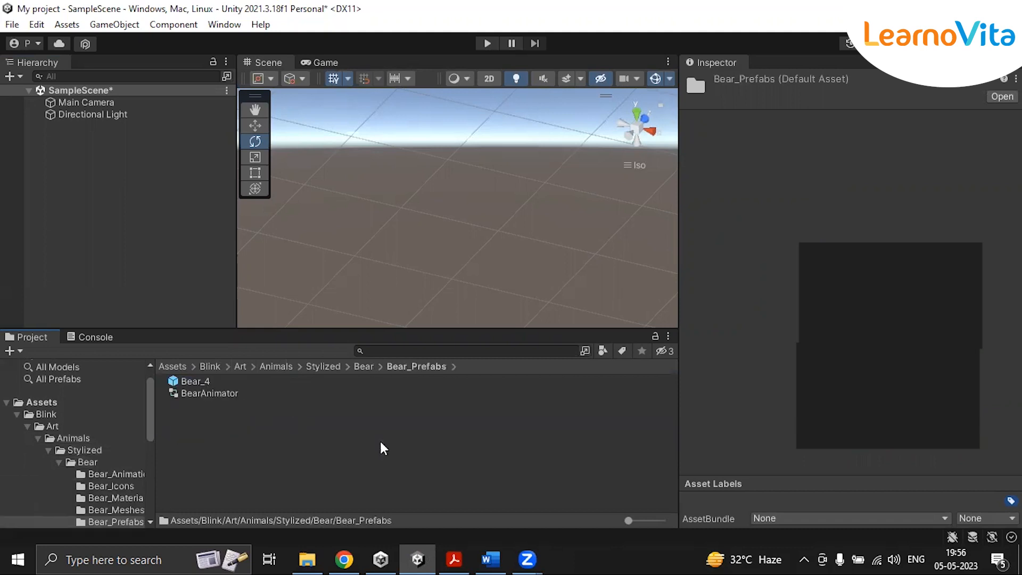
{"action": "left_click", "coordinate": [196, 382]}
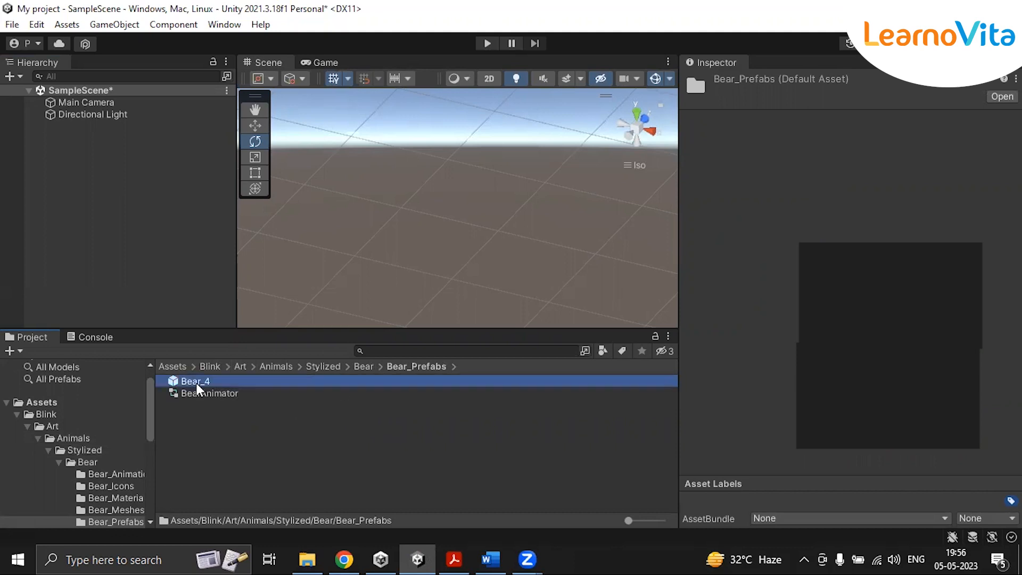
Open the Bear_DEMO scene from the Stylized/Demo_Animals folder, saving the changes to SampleScene
{"action": "left_click", "coordinate": [363, 367]}
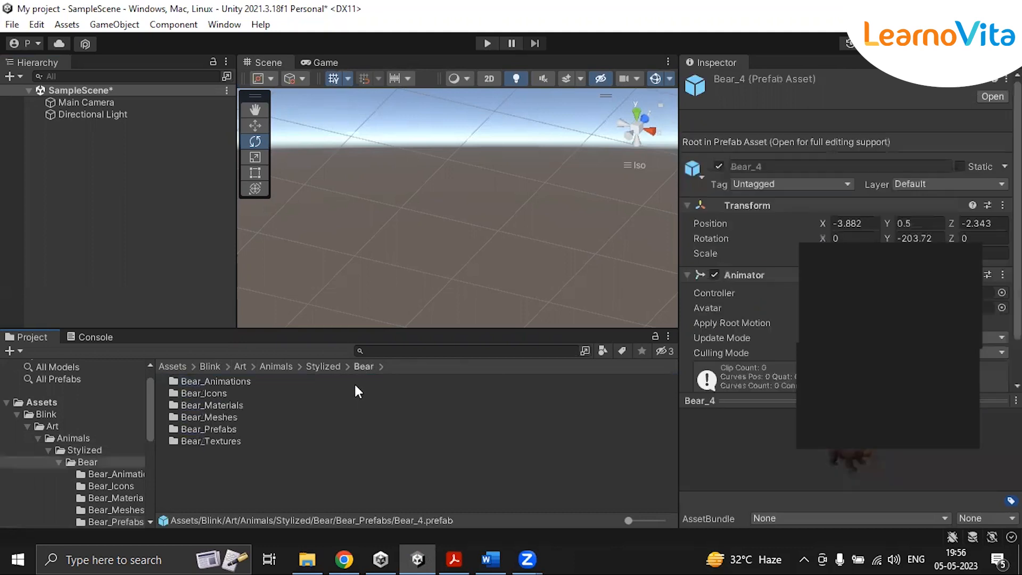
{"action": "left_click", "coordinate": [323, 366]}
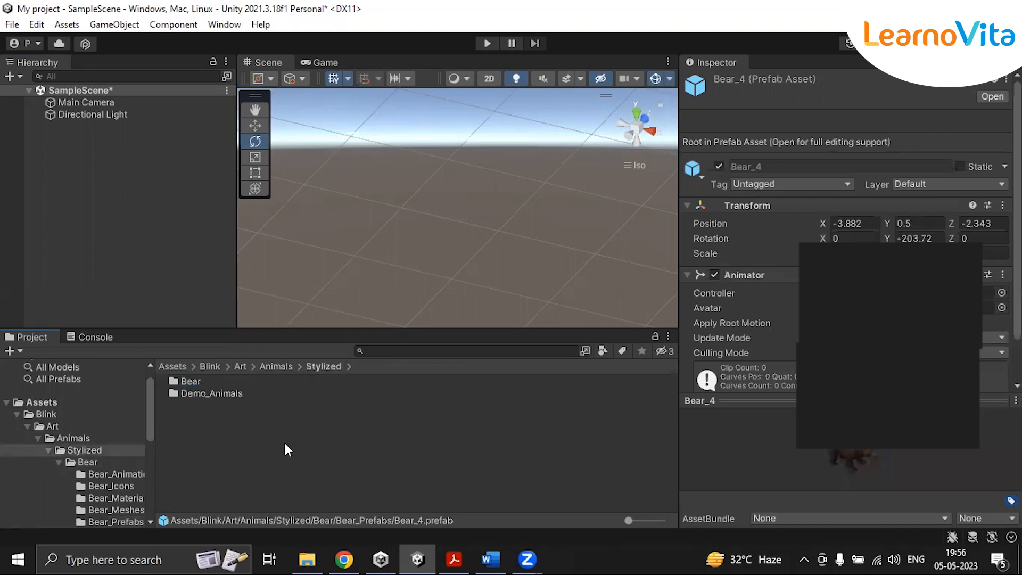
{"action": "double_click", "coordinate": [204, 393]}
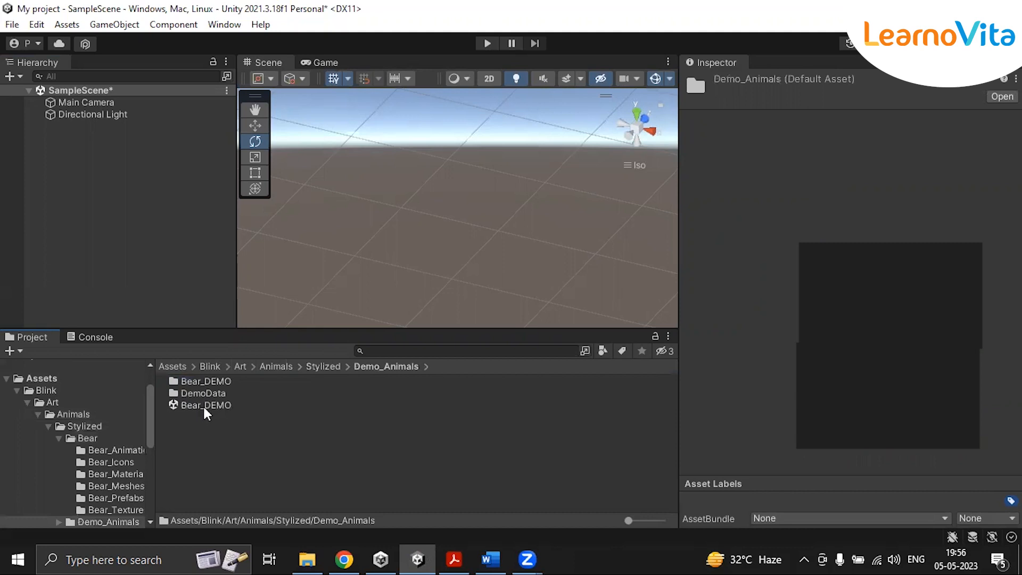
{"action": "left_click", "coordinate": [198, 406]}
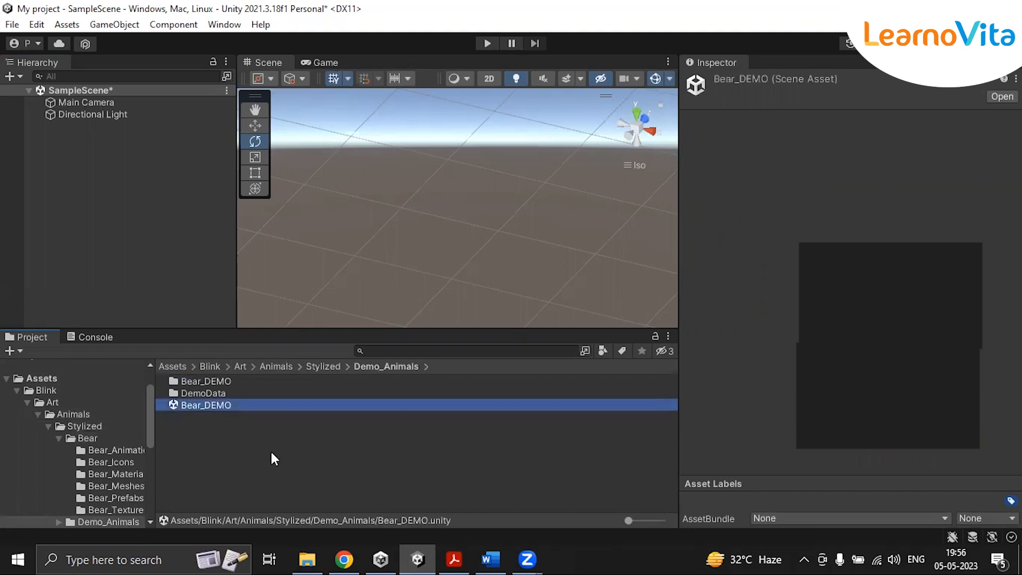
{"action": "double_click", "coordinate": [210, 404]}
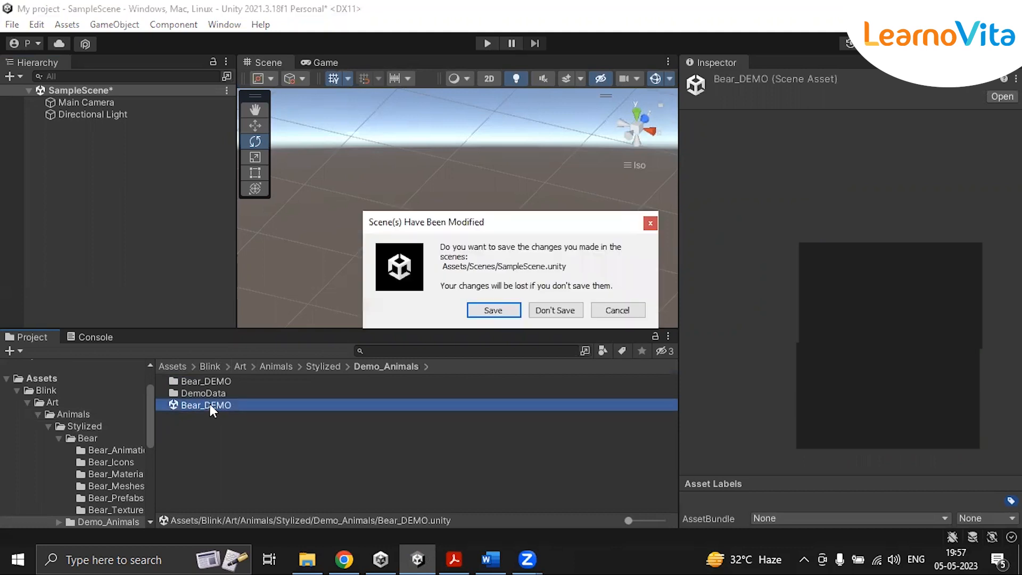
{"action": "left_click", "coordinate": [510, 311]}
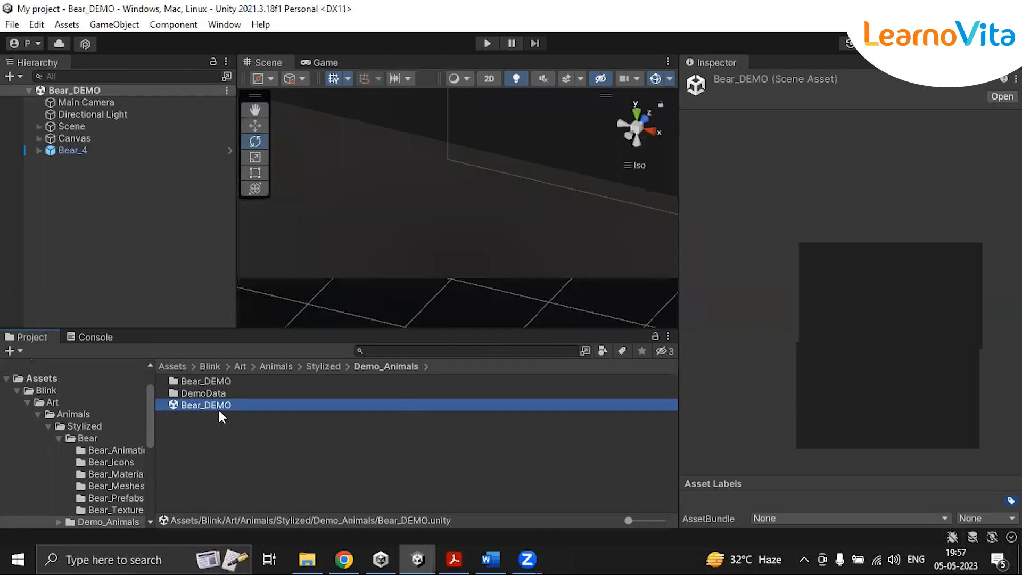
Frame the Bear_4 object in the Scene view and examine the model from different angles
{"action": "left_click", "coordinate": [68, 151]}
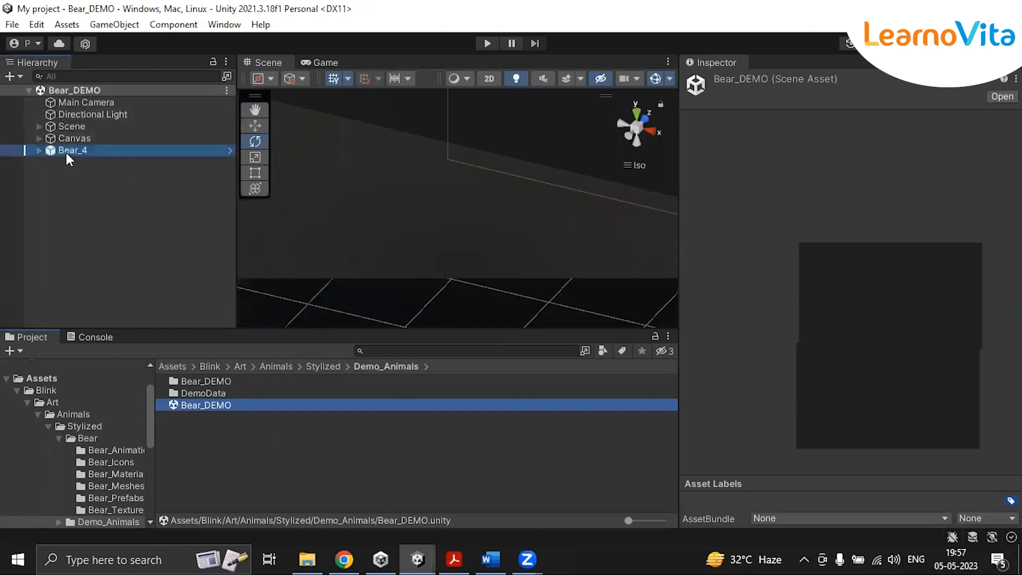
{"action": "double_click", "coordinate": [66, 153]}
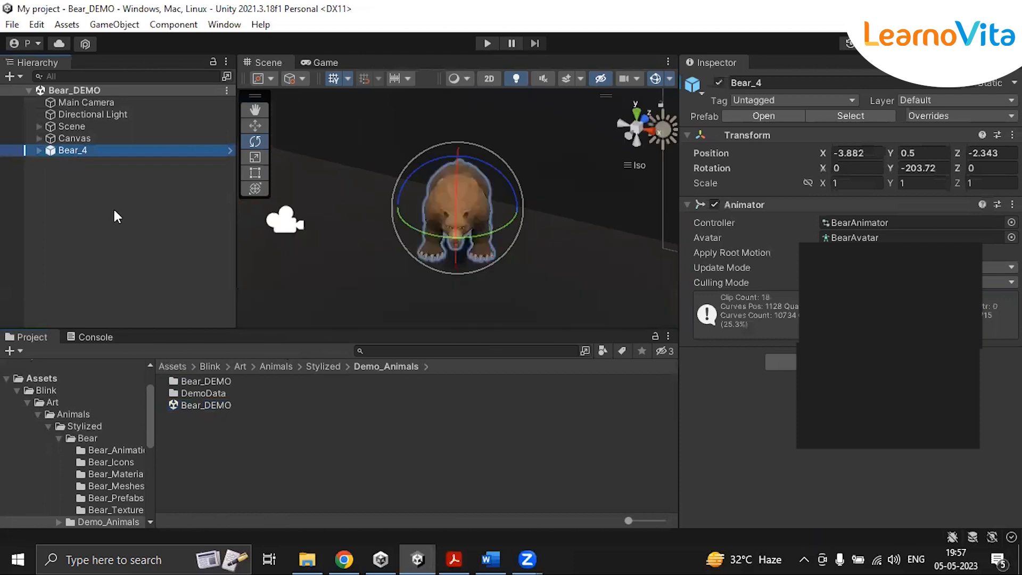
{"action": "left_click_drag", "start_coordinate": [384, 200], "coordinate": [321, 218], "text": "alt"}
{"action": "left_click_drag", "start_coordinate": [435, 222], "coordinate": [405, 256], "text": "alt"}
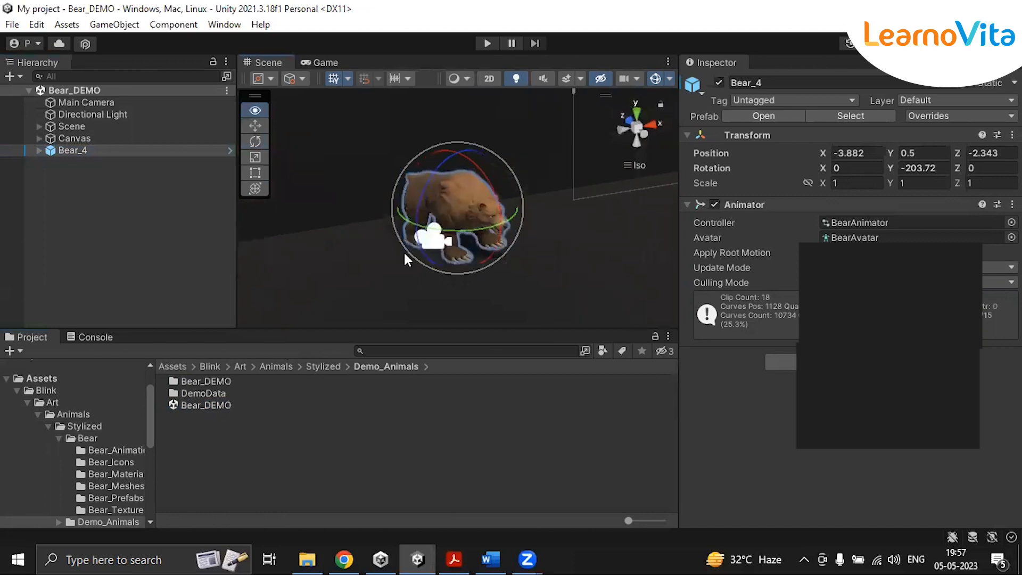
Play the Bear_DEMO scene in the Game view, preview the bear's animations from Idle through Jump, and stop playback
{"action": "left_click", "coordinate": [538, 301]}
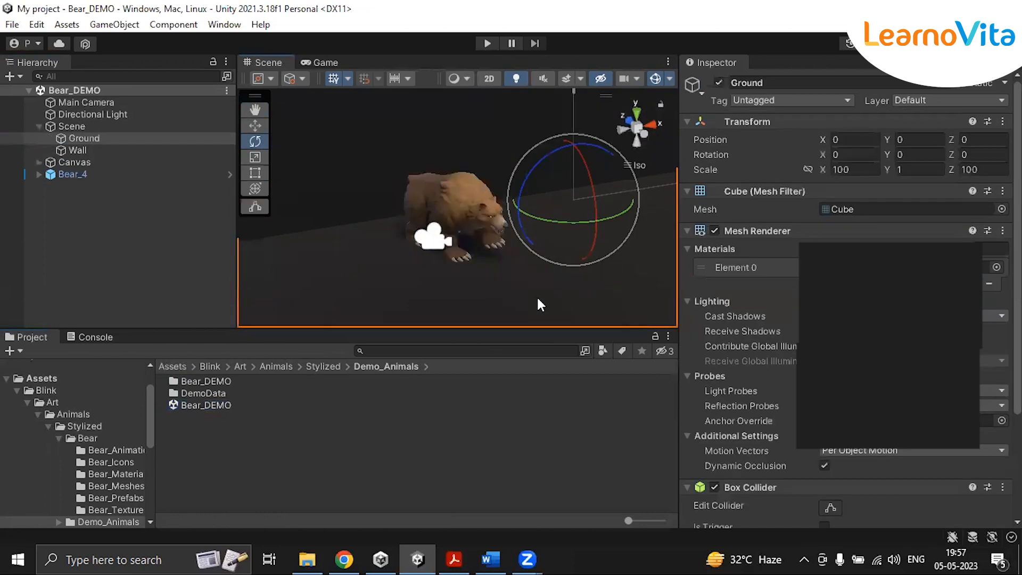
{"action": "left_click", "coordinate": [325, 63]}
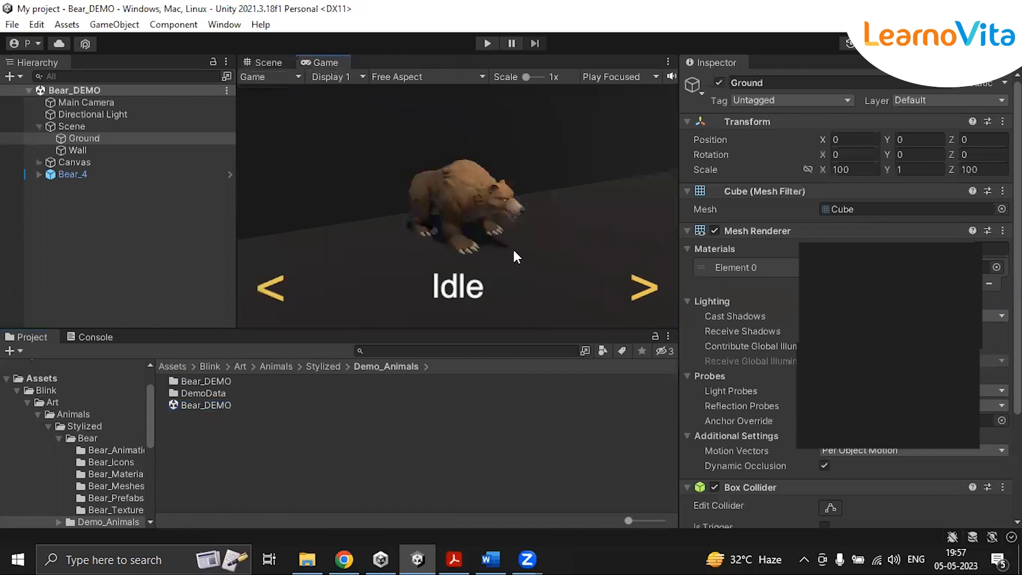
{"action": "left_click", "coordinate": [489, 41]}
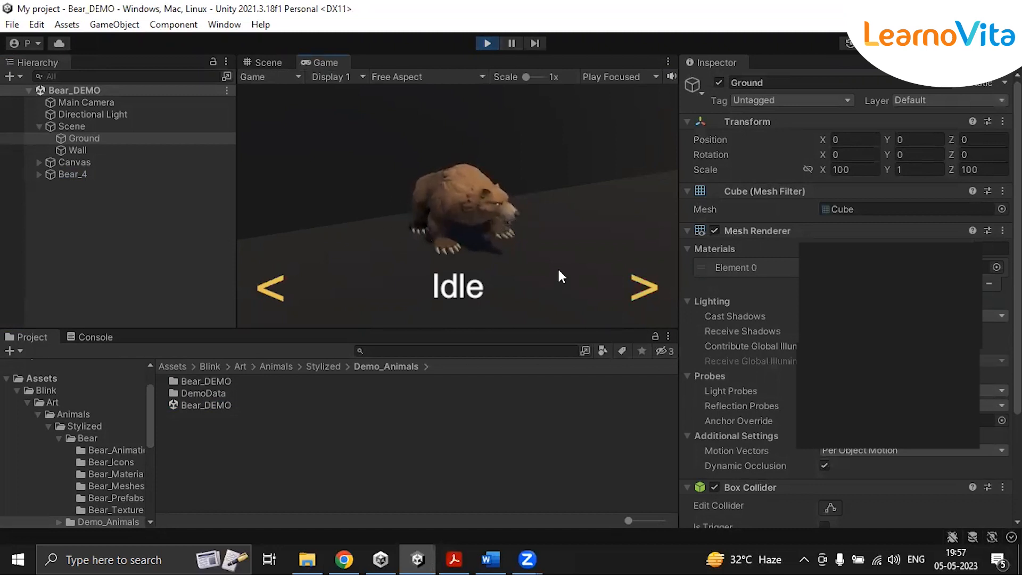
{"action": "left_click", "coordinate": [643, 286]}
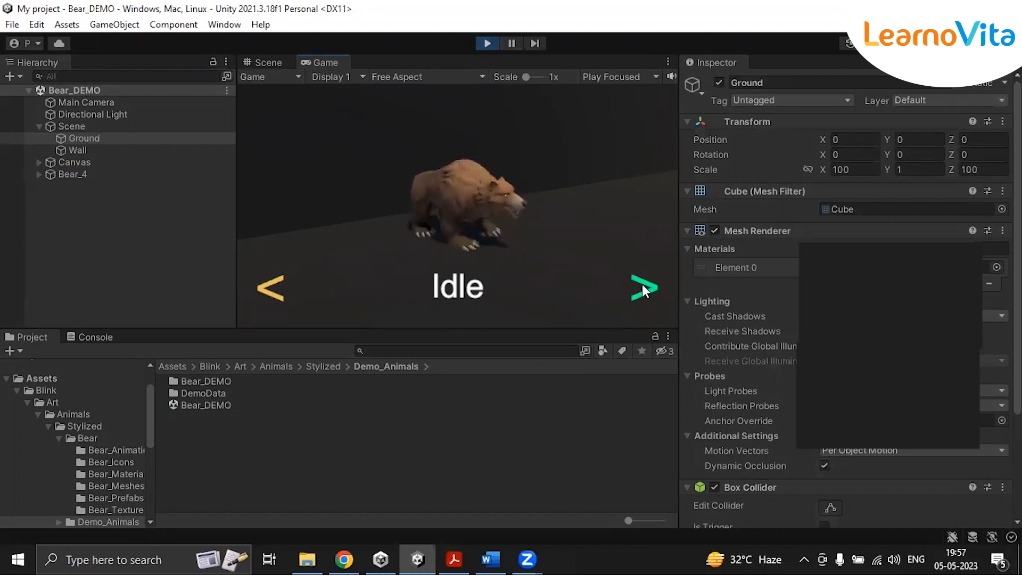
{"action": "left_click", "coordinate": [643, 288]}
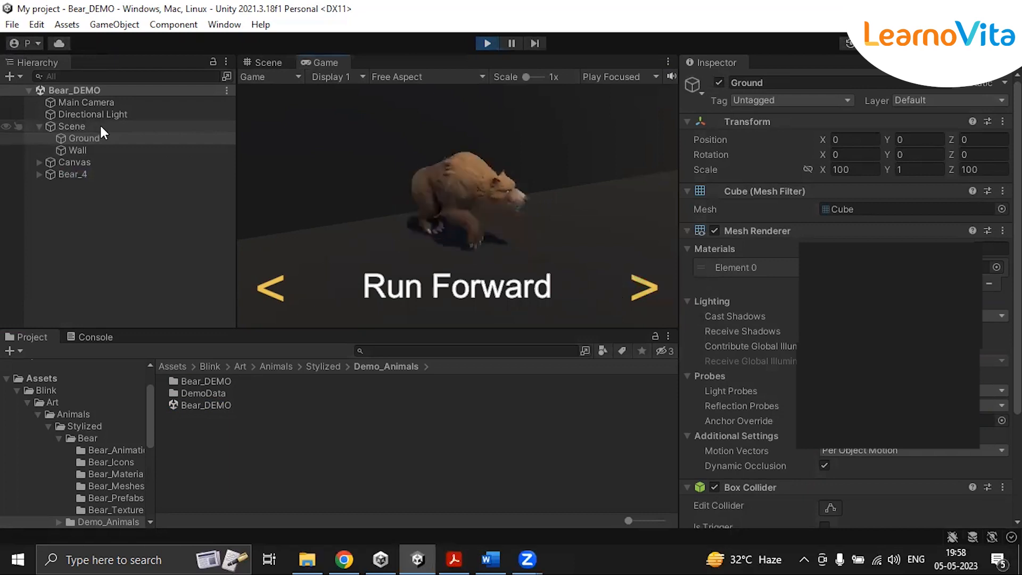
{"action": "left_click", "coordinate": [645, 288]}
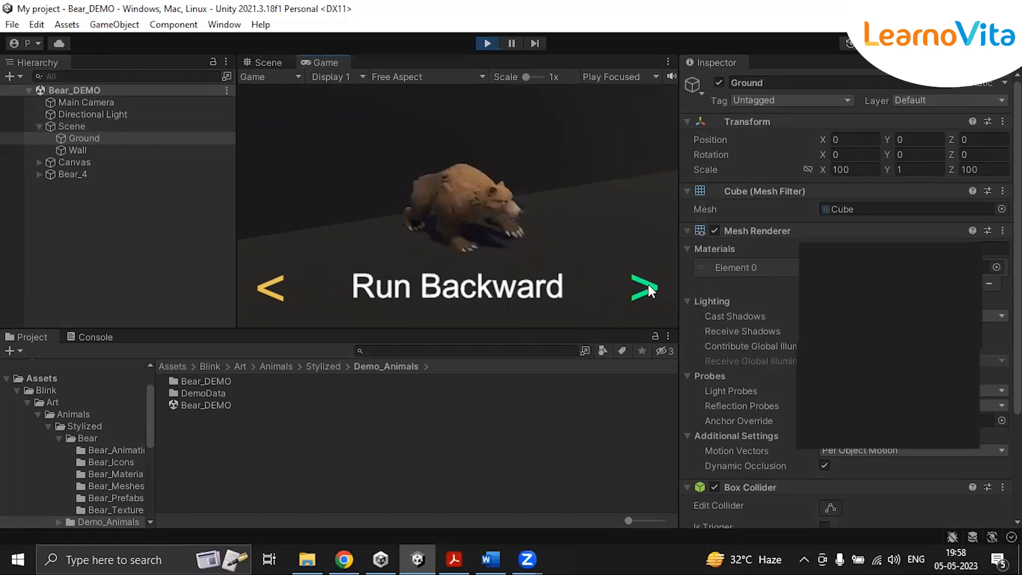
{"action": "left_click", "coordinate": [648, 286]}
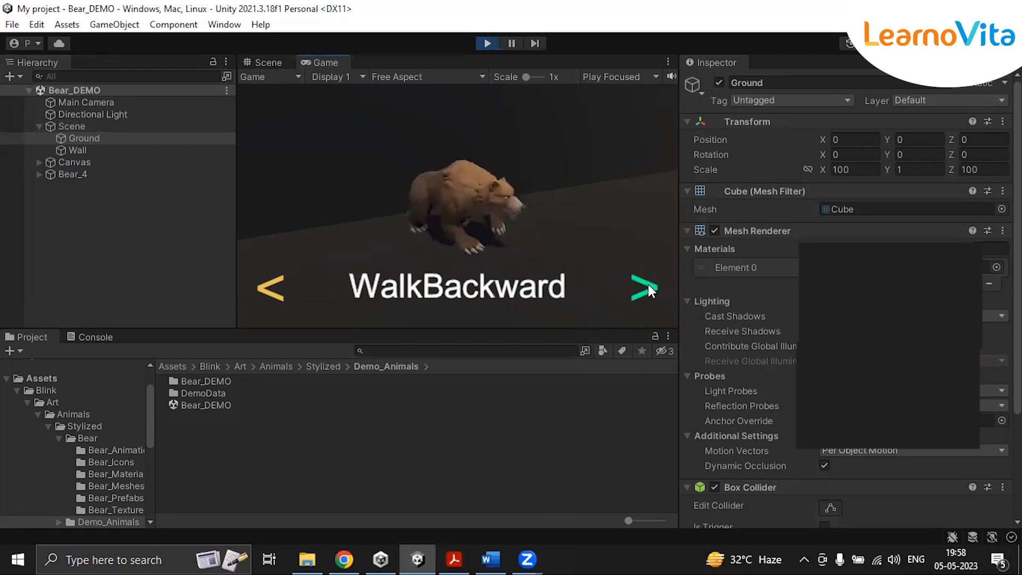
{"action": "left_click", "coordinate": [648, 286]}
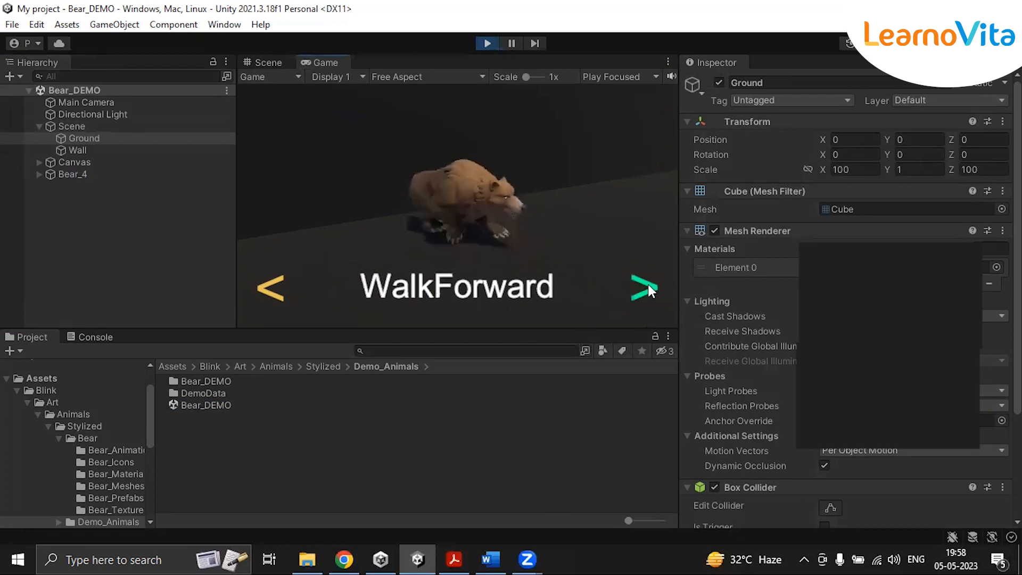
{"action": "left_click", "coordinate": [646, 288]}
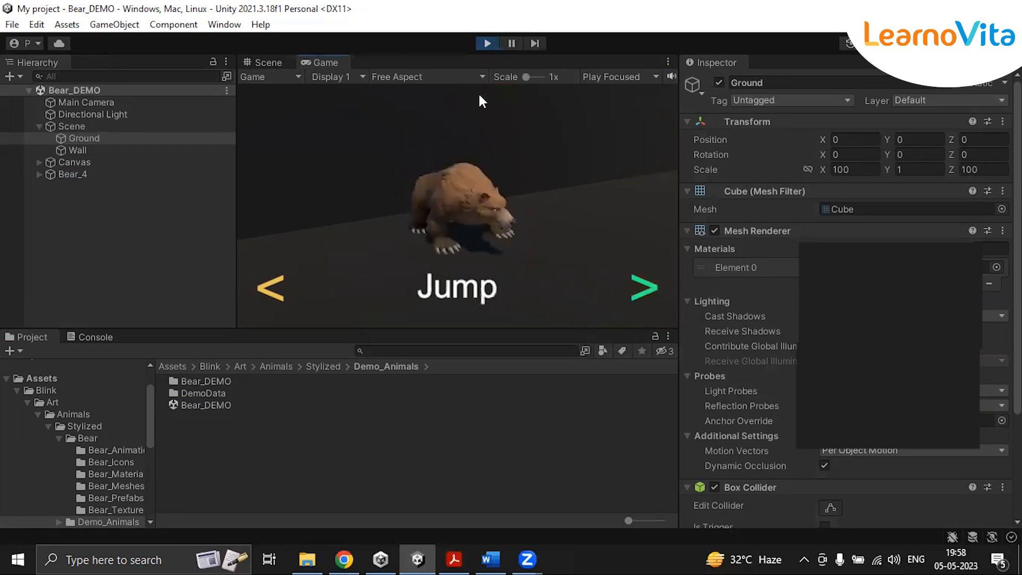
{"action": "left_click", "coordinate": [486, 43]}
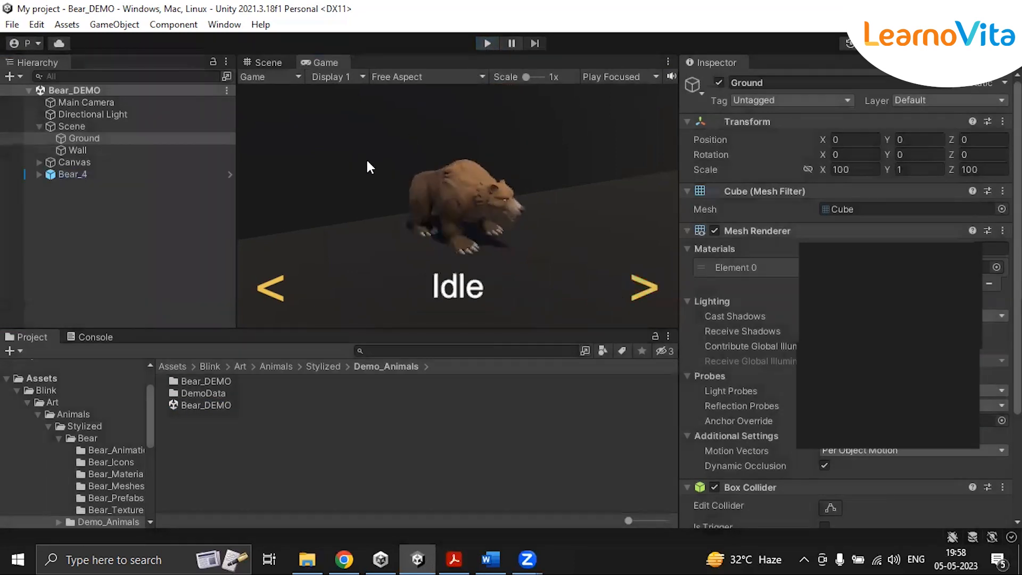
Set the Game view aspect ratio to 16:9 and open the Recorder window
{"action": "left_click", "coordinate": [410, 75]}
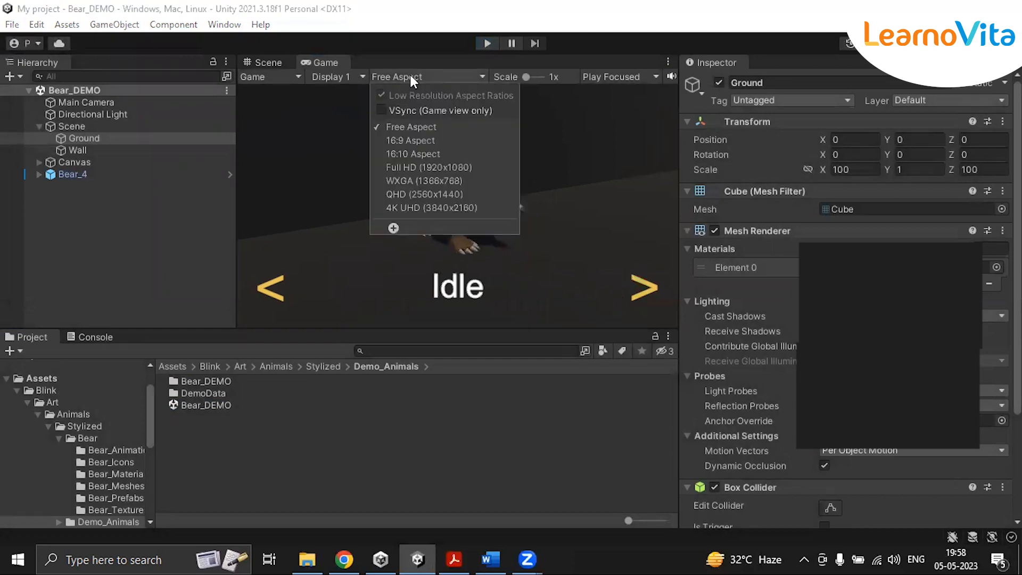
{"action": "left_click", "coordinate": [405, 141]}
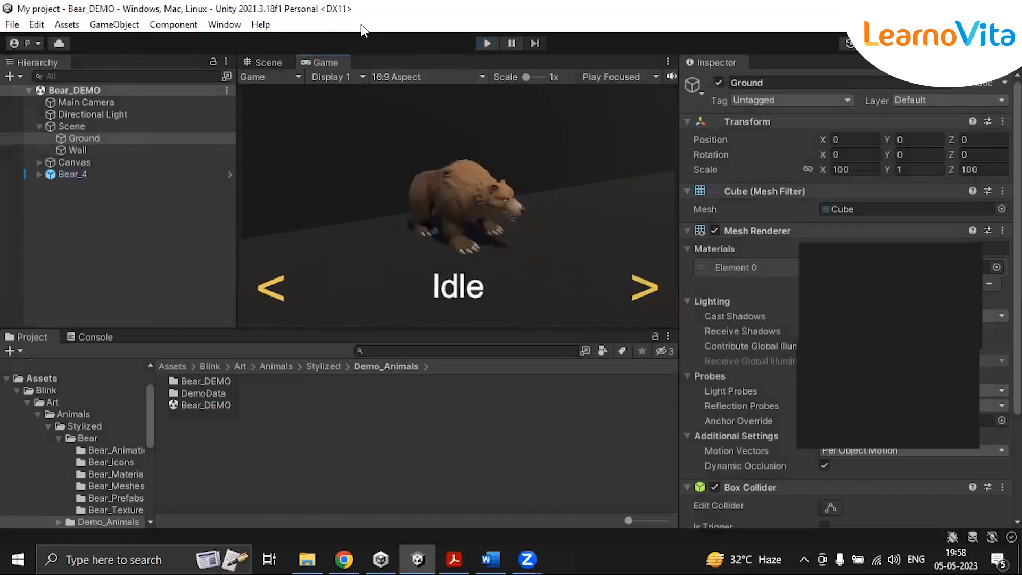
{"action": "left_click", "coordinate": [225, 25]}
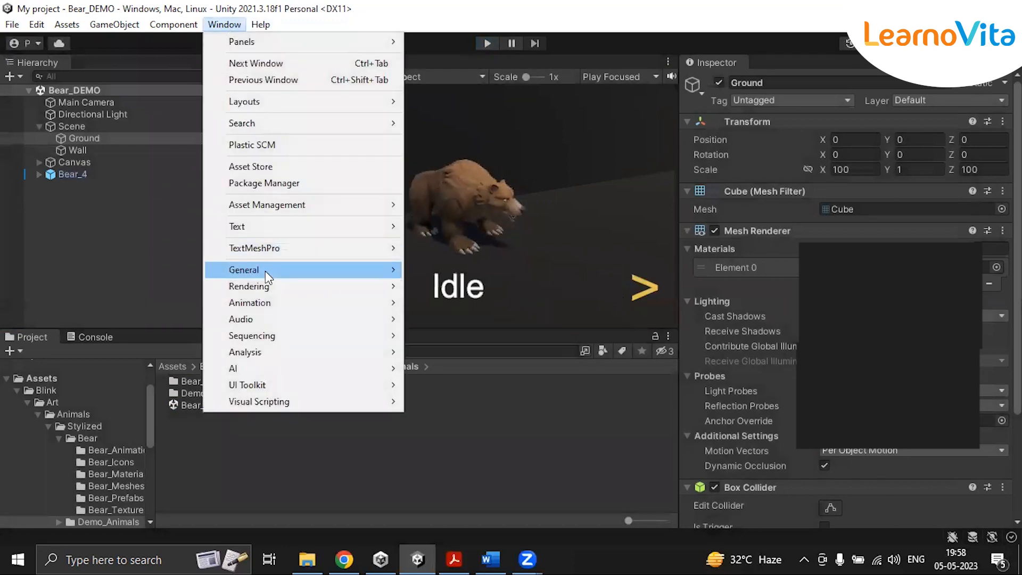
{"action": "left_click", "coordinate": [261, 24]}
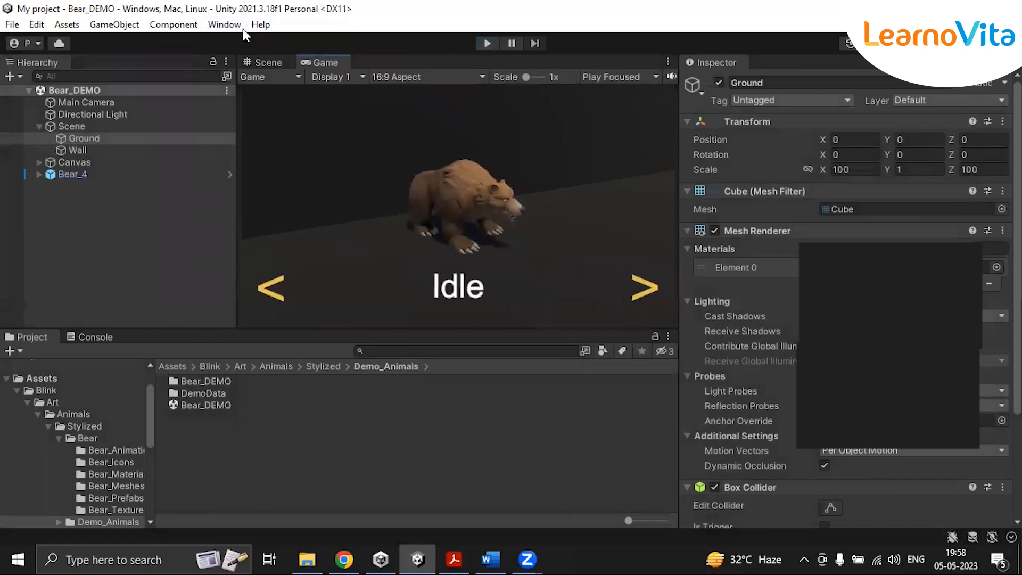
{"action": "left_click", "coordinate": [224, 25]}
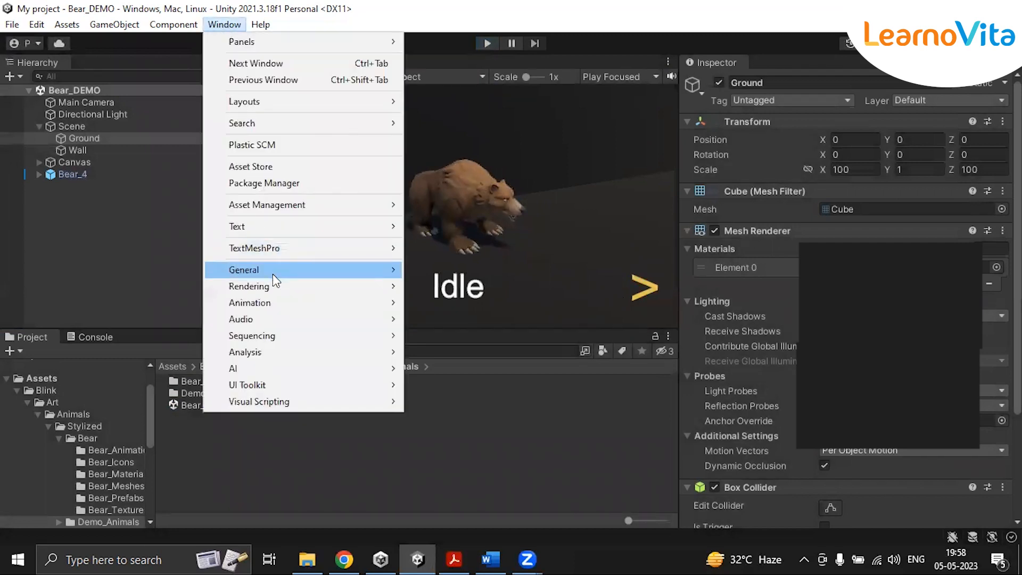
{"action": "mouse_move", "coordinate": [274, 273]}
{"action": "mouse_move", "coordinate": [479, 446]}
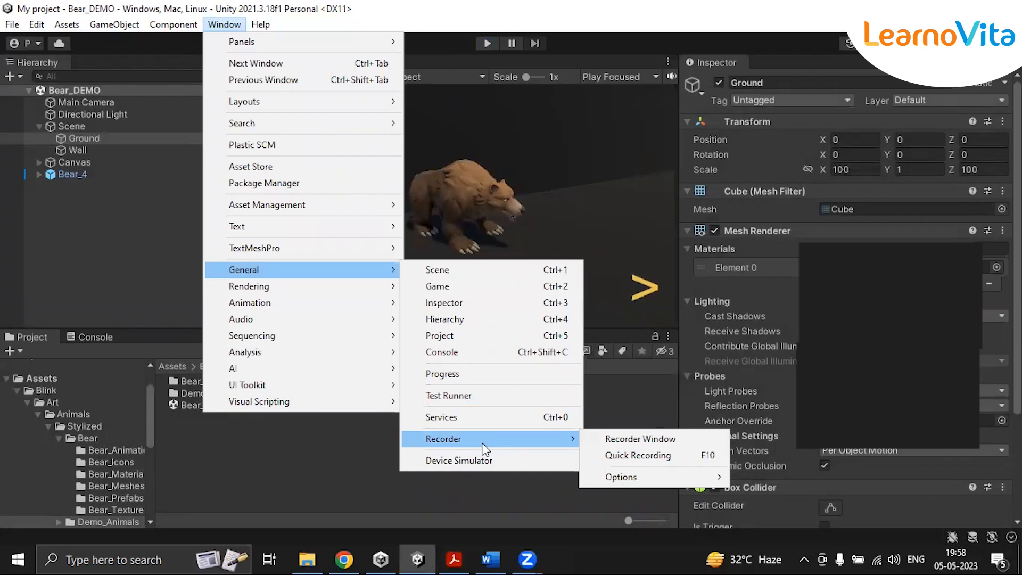
{"action": "mouse_move", "coordinate": [369, 270]}
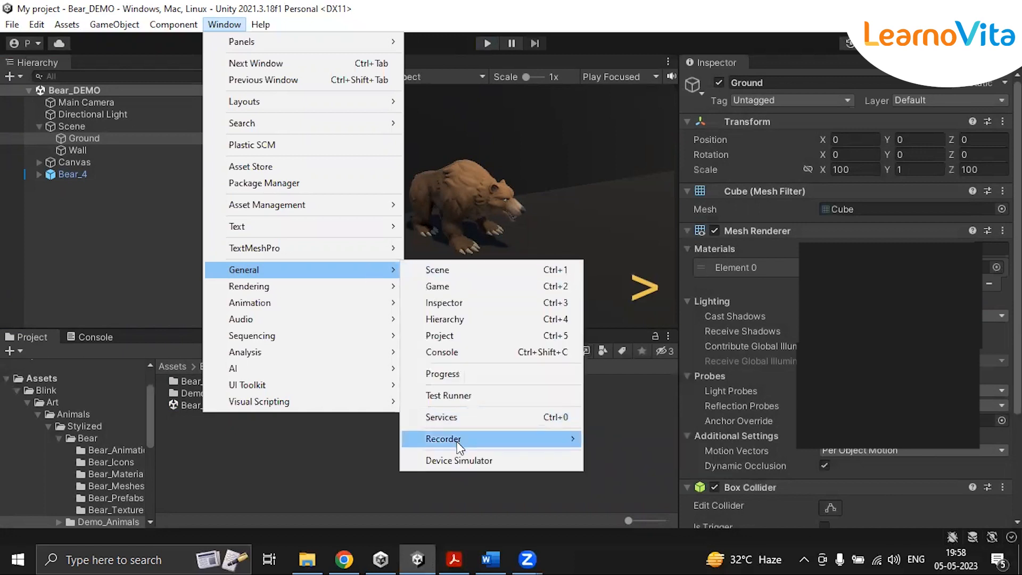
{"action": "mouse_move", "coordinate": [457, 439]}
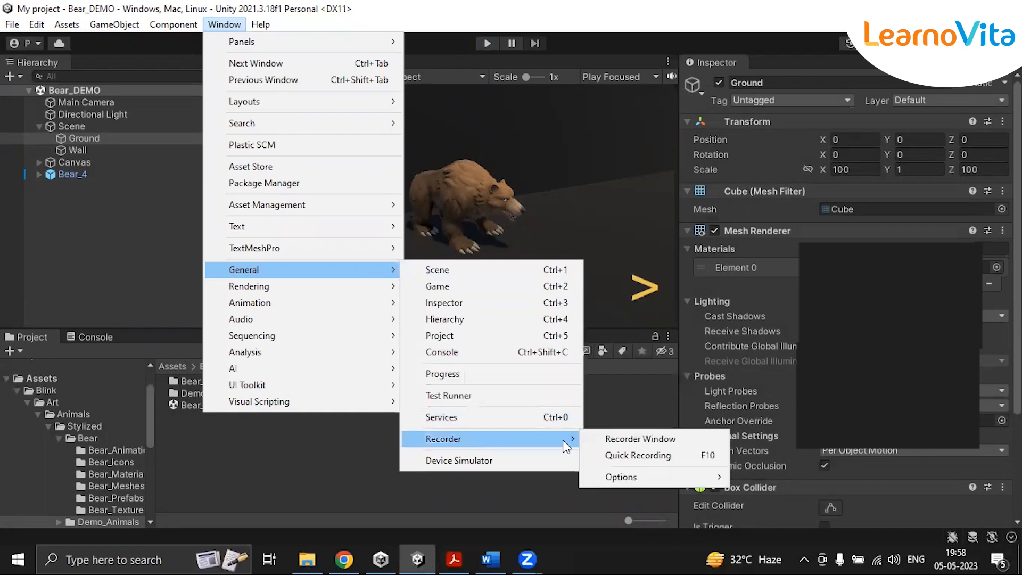
{"action": "left_click", "coordinate": [660, 439]}
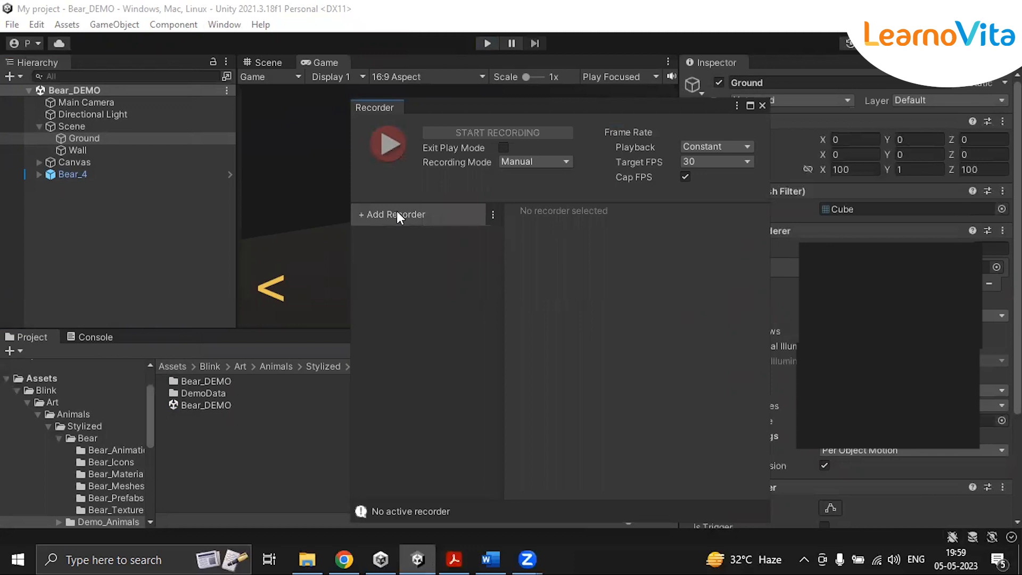
Add a Movie recorder and move the Recorder window clear of the Game view
{"action": "left_click", "coordinate": [397, 218]}
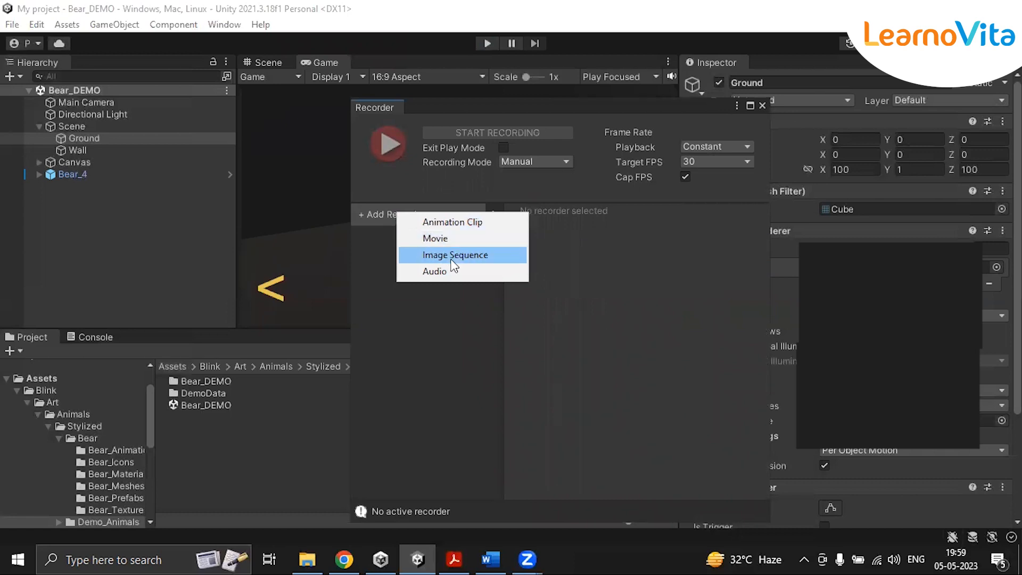
{"action": "left_click", "coordinate": [448, 238]}
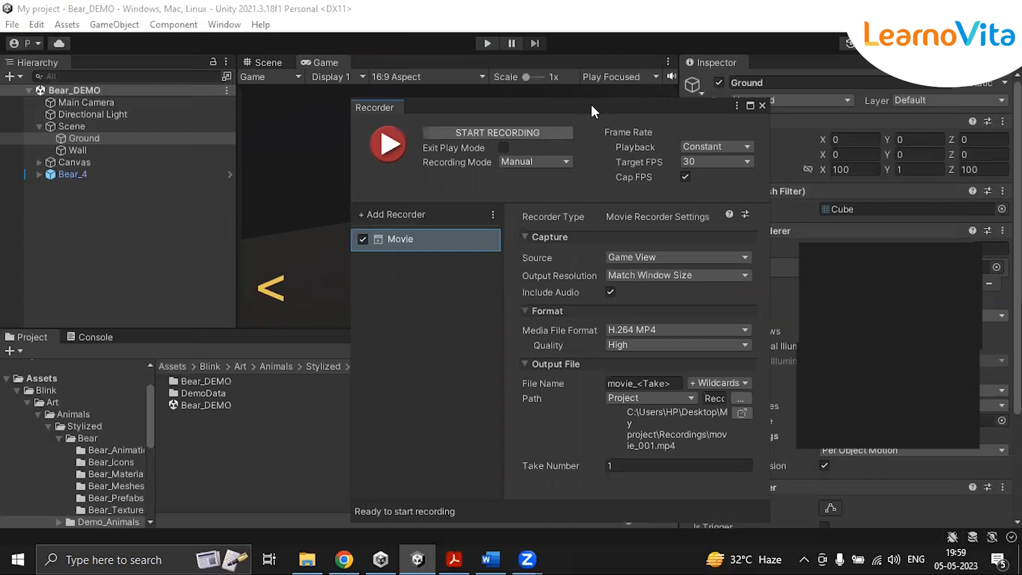
{"action": "left_click_drag", "start_coordinate": [591, 110], "coordinate": [792, 124]}
Play the scene and record a movie while switching the bear's animations from Idle through Attack1, ending both the recording and Play mode
{"action": "left_click", "coordinate": [477, 40]}
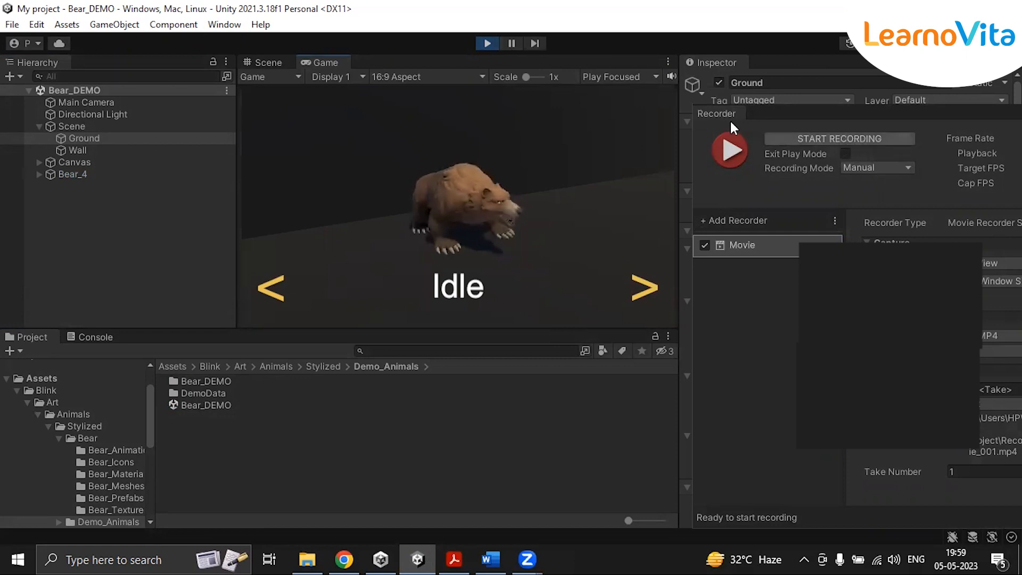
{"action": "left_click", "coordinate": [862, 141]}
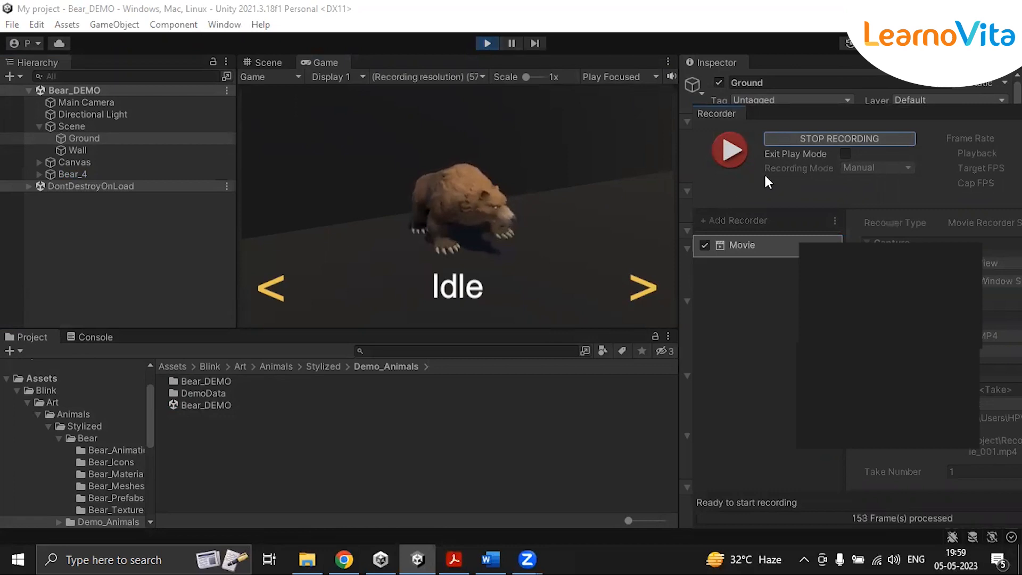
{"action": "left_click", "coordinate": [647, 287]}
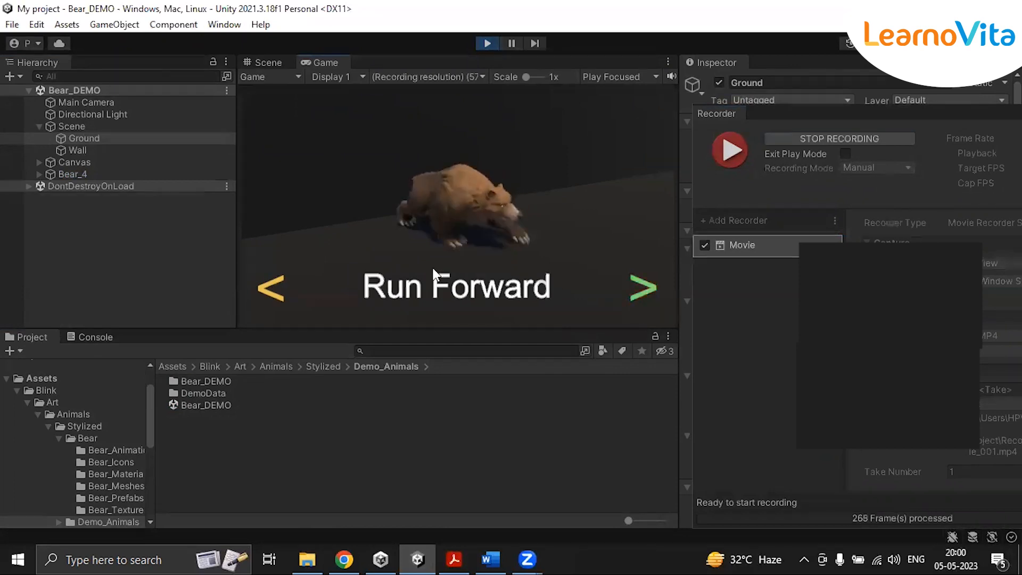
{"action": "left_click", "coordinate": [643, 290]}
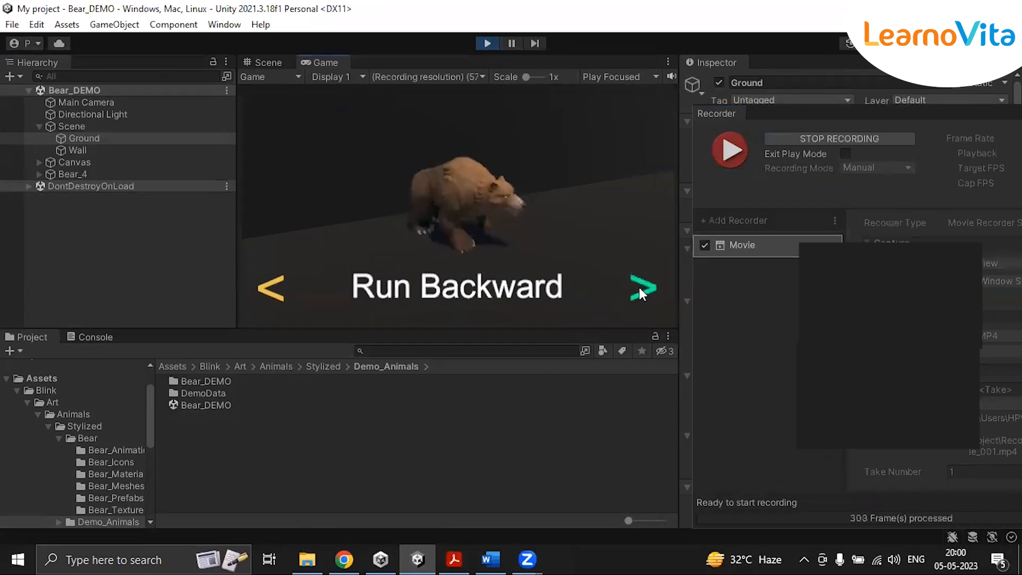
{"action": "left_click", "coordinate": [643, 290]}
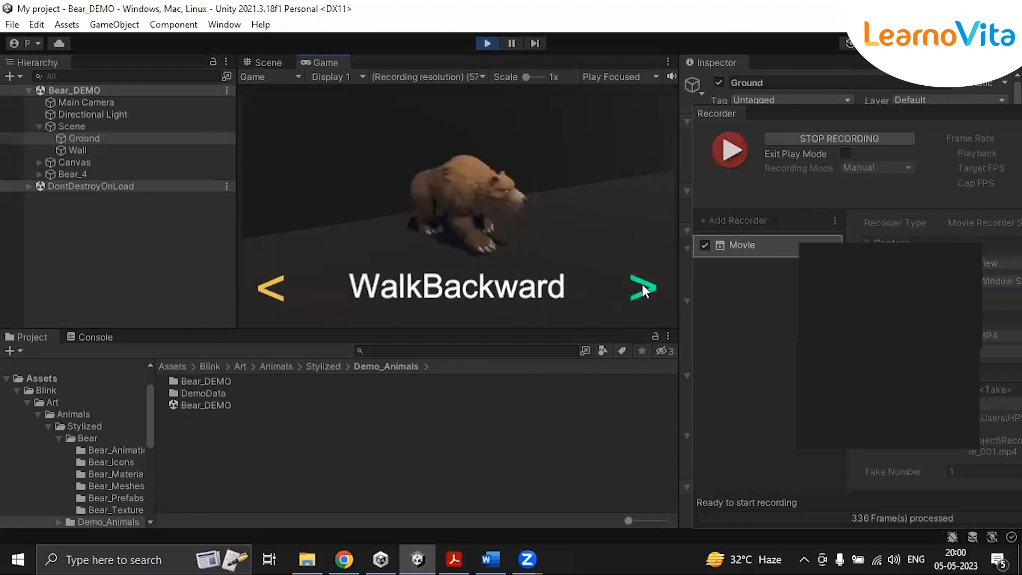
{"action": "left_click", "coordinate": [643, 290]}
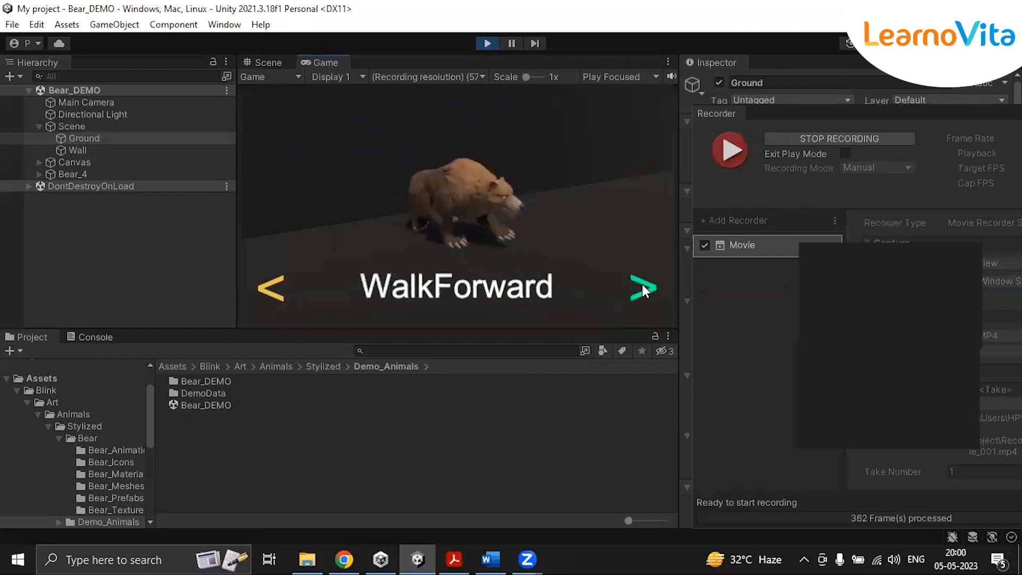
{"action": "left_click", "coordinate": [643, 290]}
{"action": "left_click", "coordinate": [644, 290]}
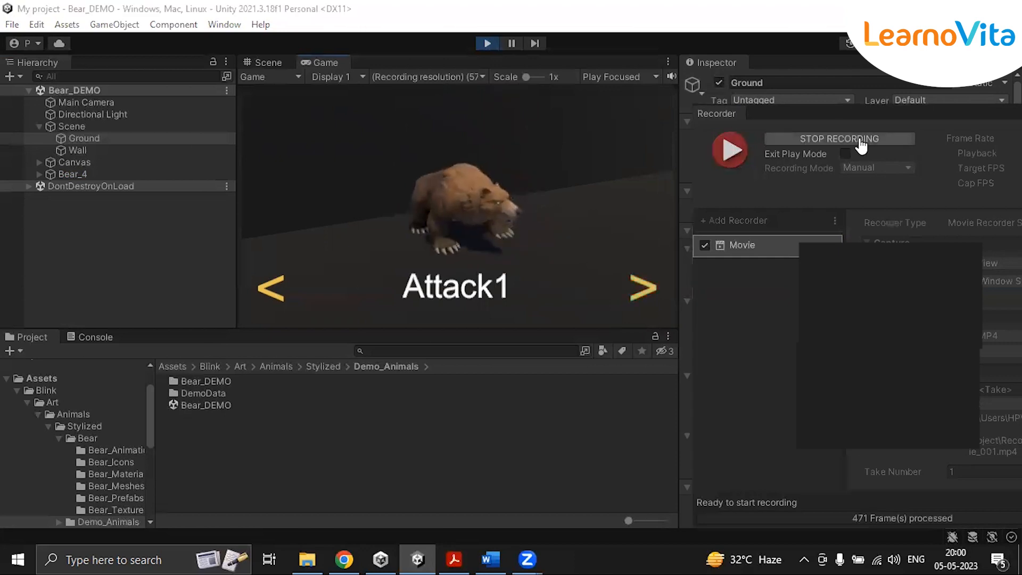
{"action": "left_click", "coordinate": [861, 140]}
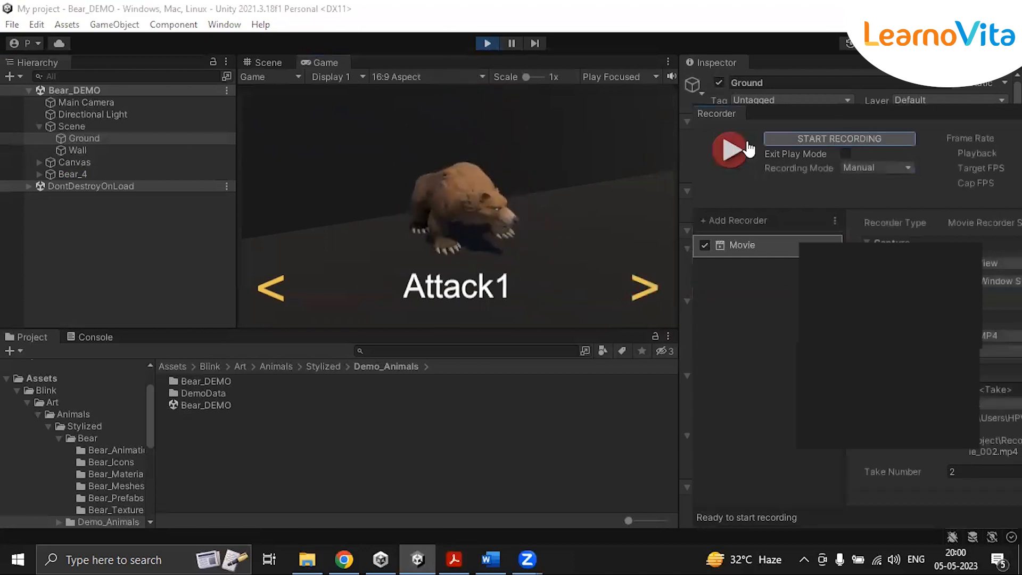
{"action": "left_click", "coordinate": [488, 42]}
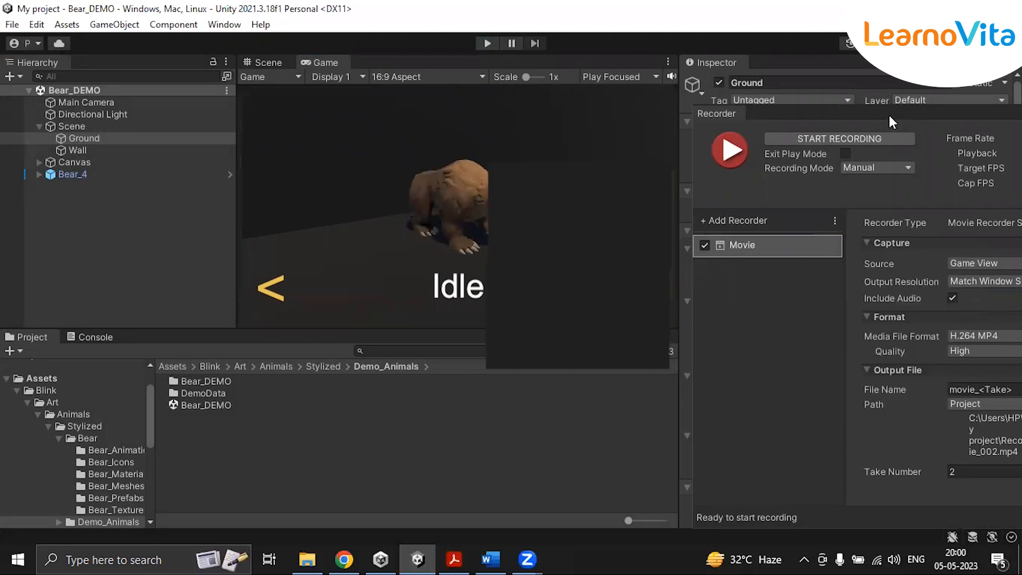
Open the movie recorder's output location in File Explorer and look through the My project folder and its Assets subfolder
{"action": "left_click_drag", "start_coordinate": [729, 114], "coordinate": [564, 79]}
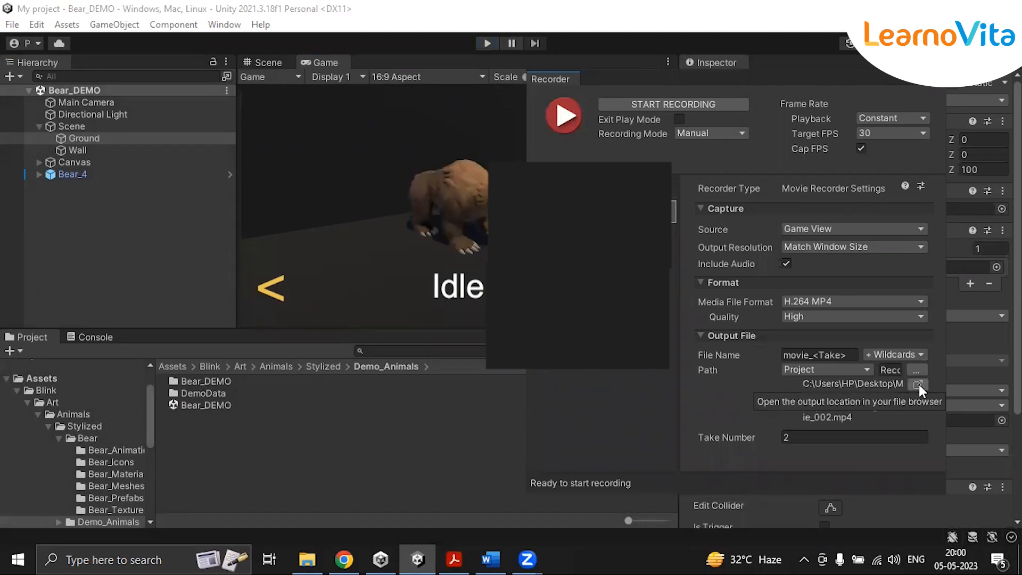
{"action": "left_click", "coordinate": [919, 386]}
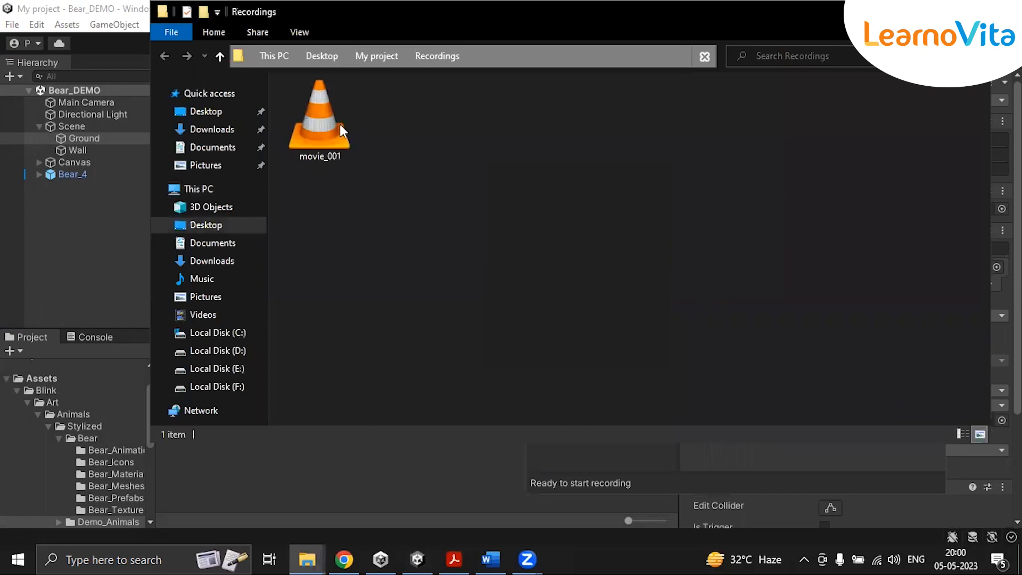
{"action": "left_click", "coordinate": [370, 56]}
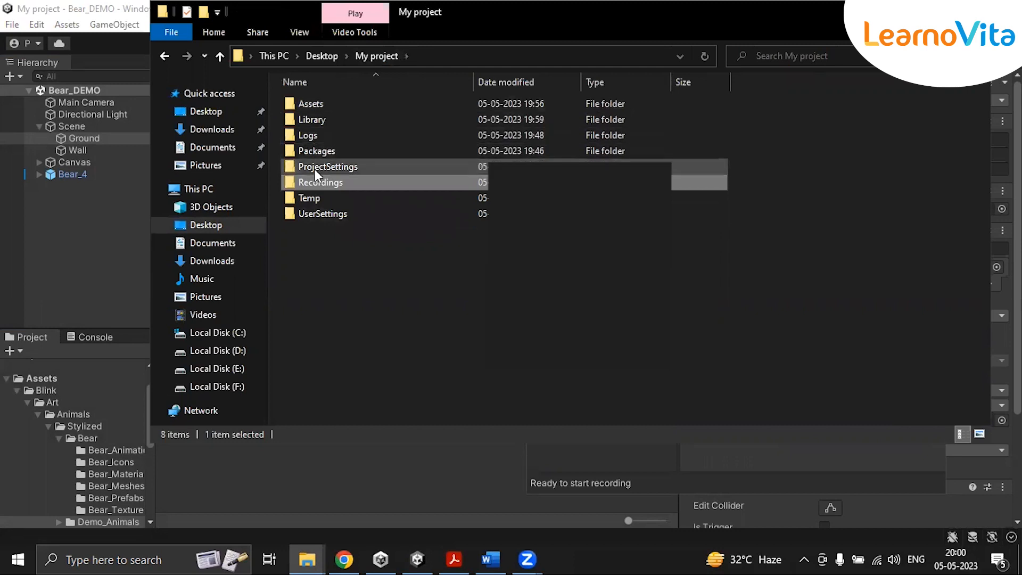
{"action": "double_click", "coordinate": [313, 104]}
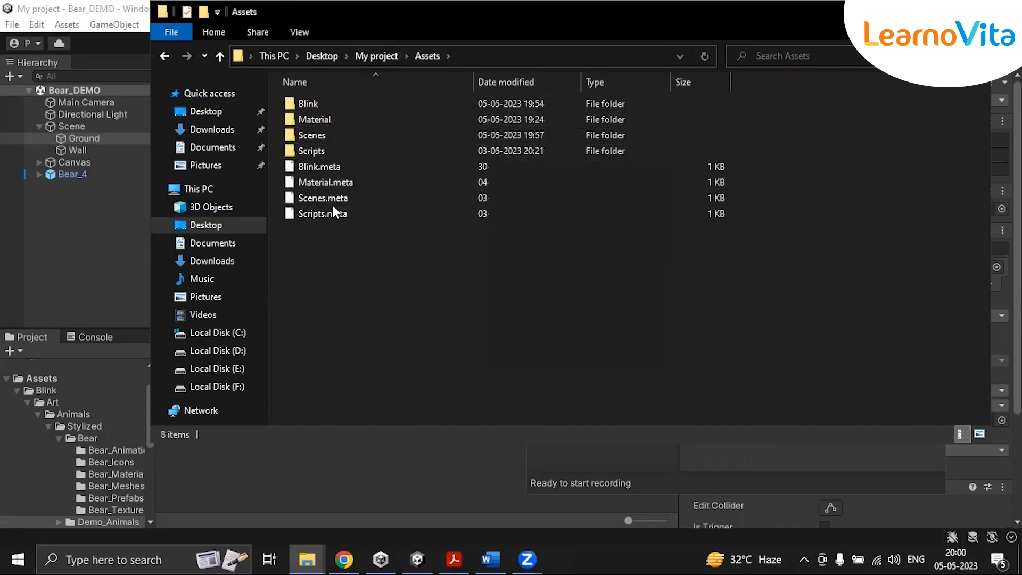
{"action": "left_click", "coordinate": [368, 56]}
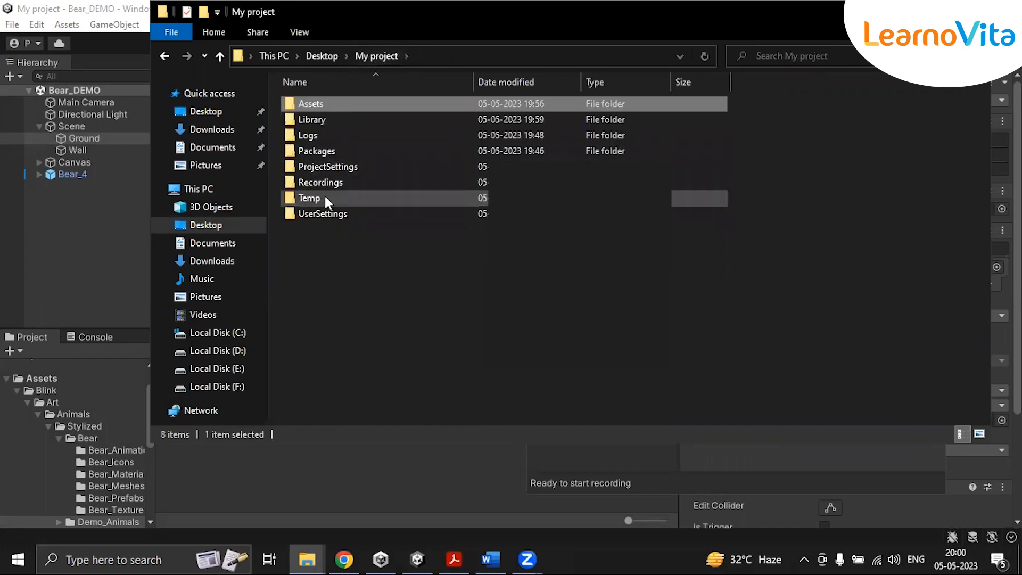
Play movie_001 from the Recordings folder, view it full screen, and close the video player and File Explorer
{"action": "double_click", "coordinate": [322, 181]}
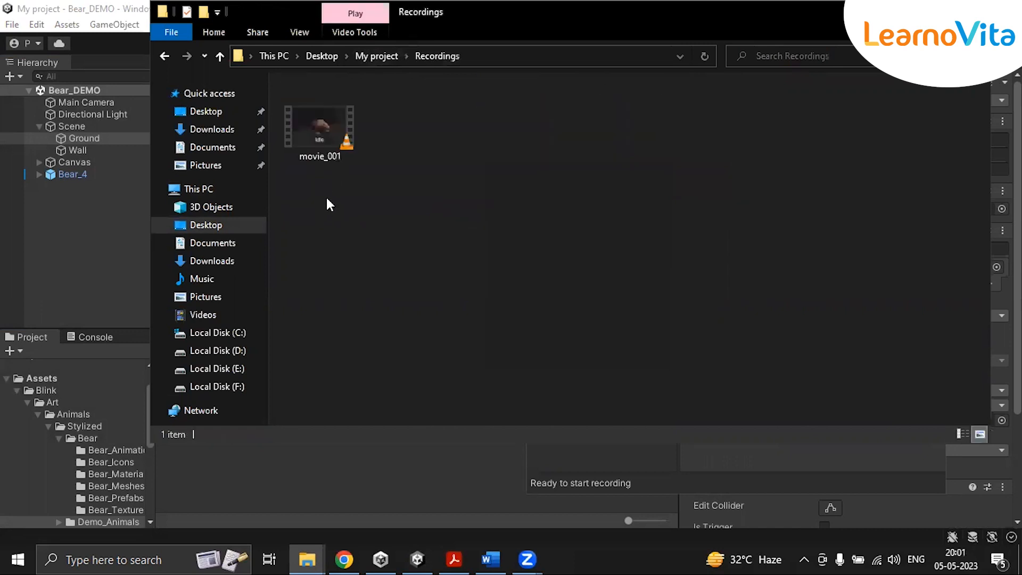
{"action": "left_click", "coordinate": [327, 133]}
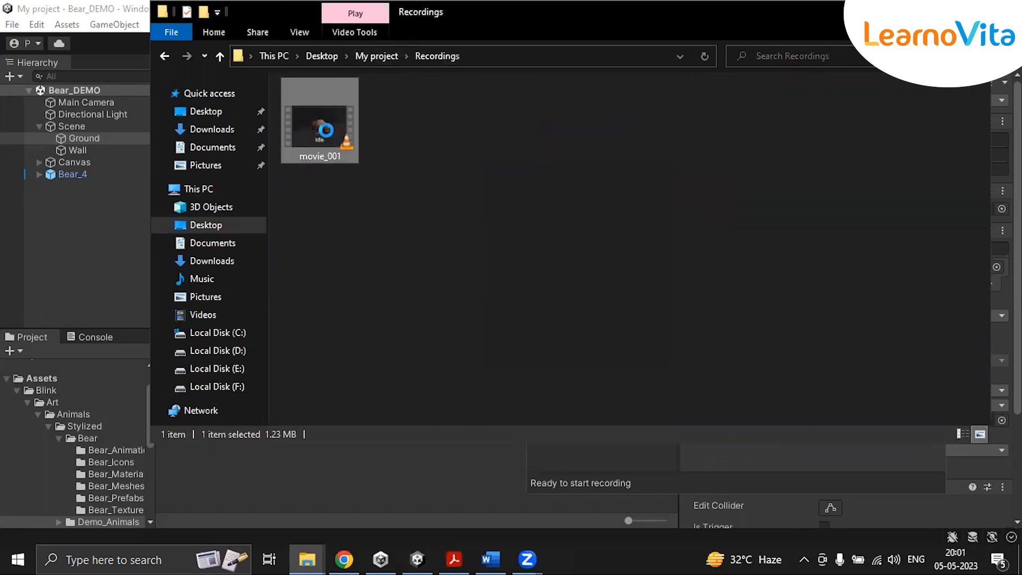
{"action": "double_click", "coordinate": [327, 133]}
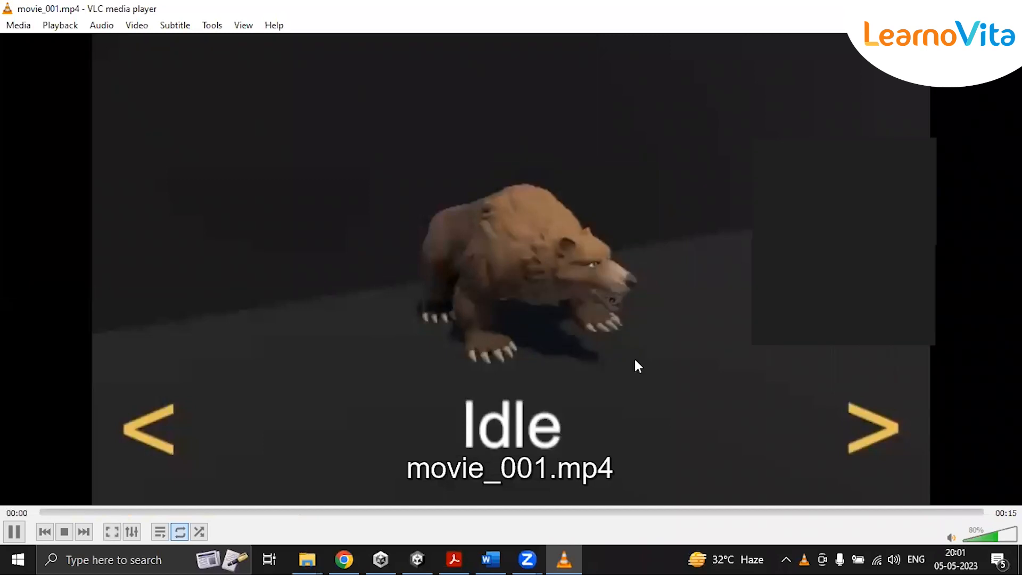
{"action": "double_click", "coordinate": [606, 314]}
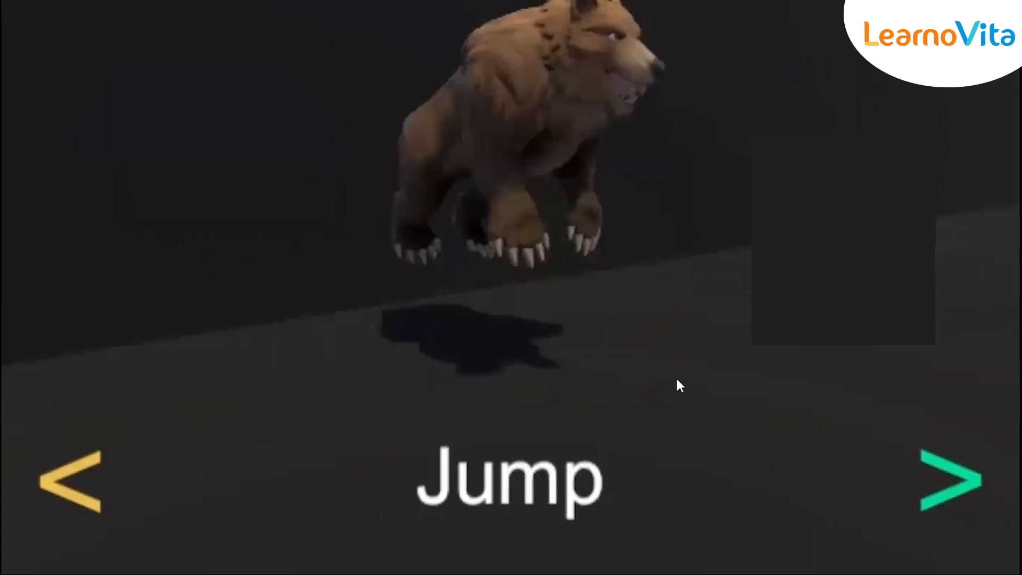
{"action": "key", "text": "Escape"}
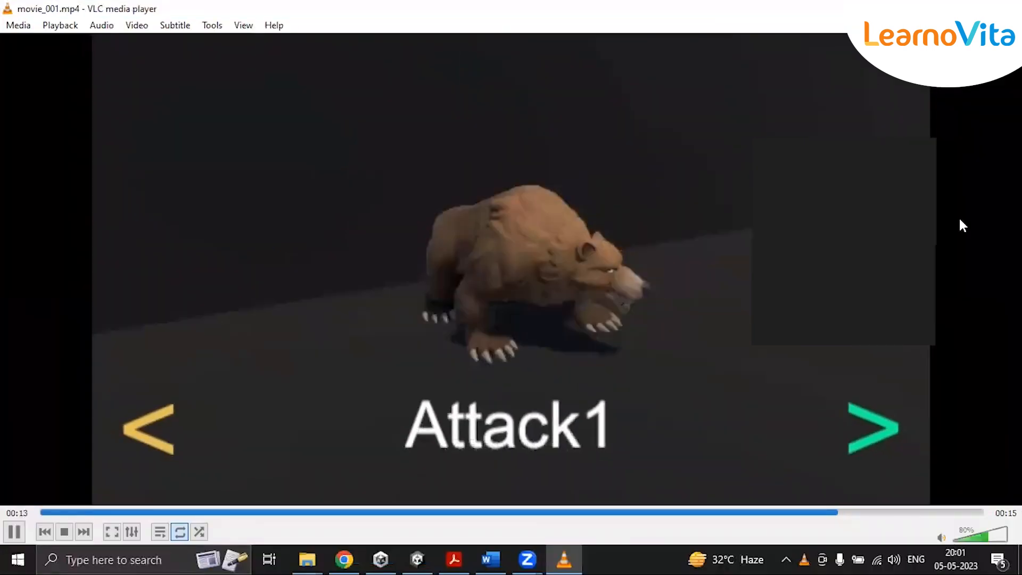
{"action": "key", "text": "alt+F4"}
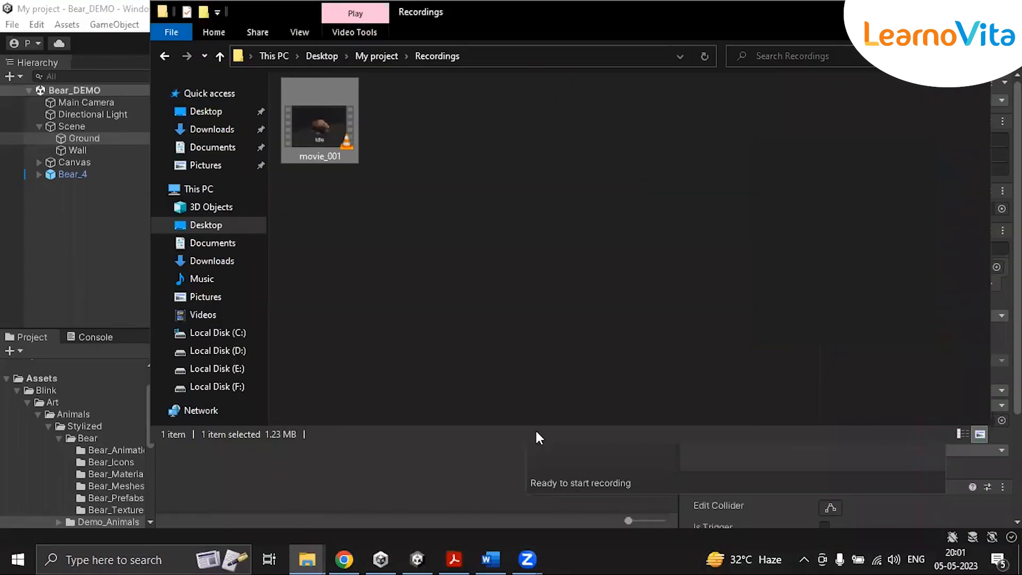
{"action": "key", "text": "alt+F4"}
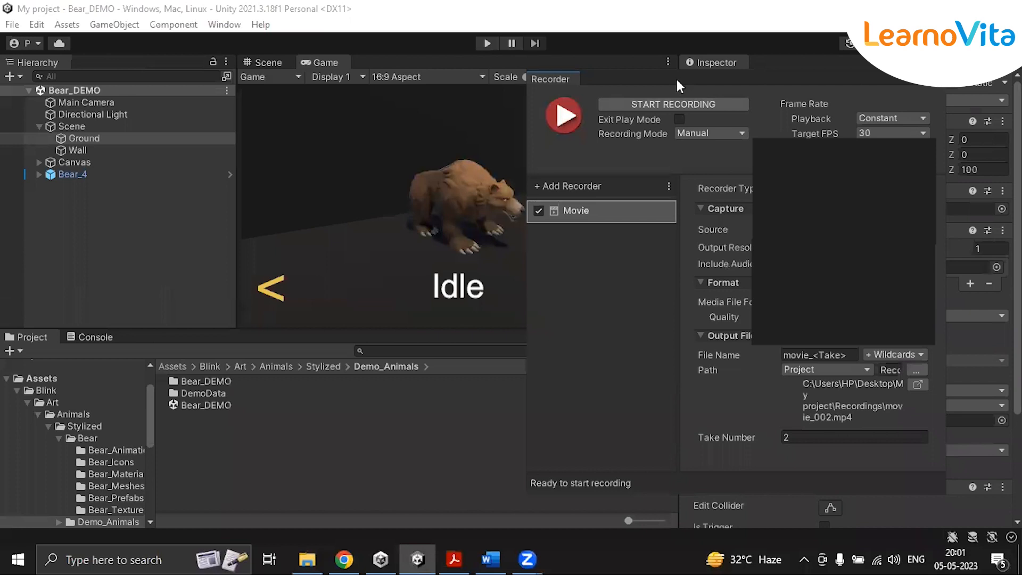
Close the Recorder window and collapse the Scene group in the Bear_DEMO hierarchy
{"action": "left_click_drag", "start_coordinate": [677, 80], "coordinate": [678, 91]}
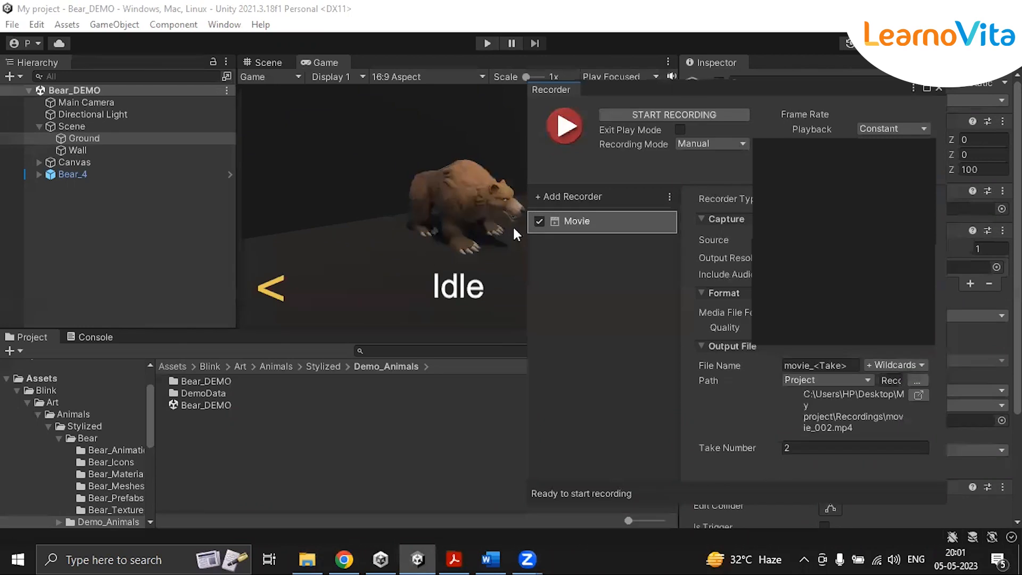
{"action": "left_click", "coordinate": [940, 88]}
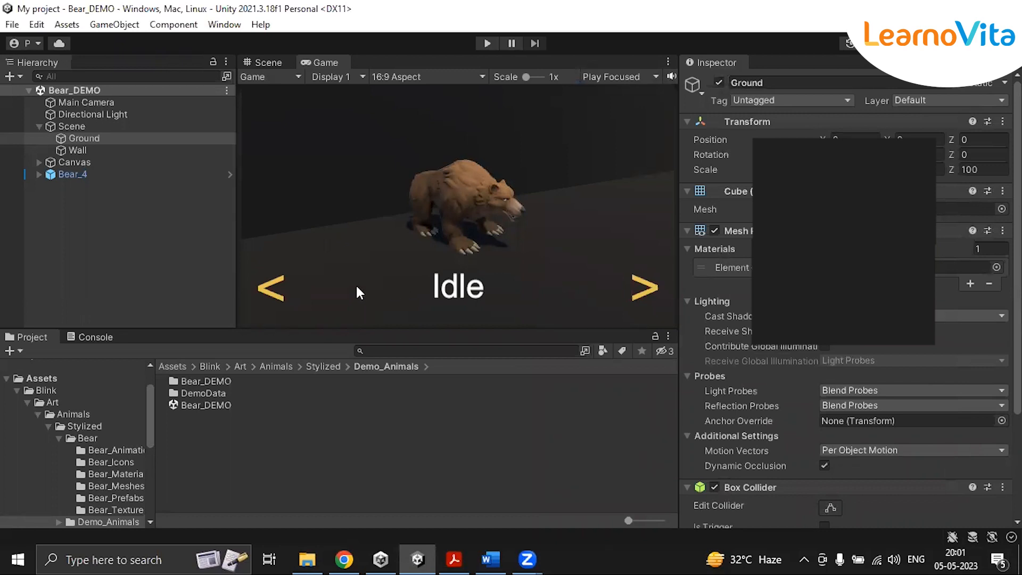
{"action": "left_click", "coordinate": [37, 127]}
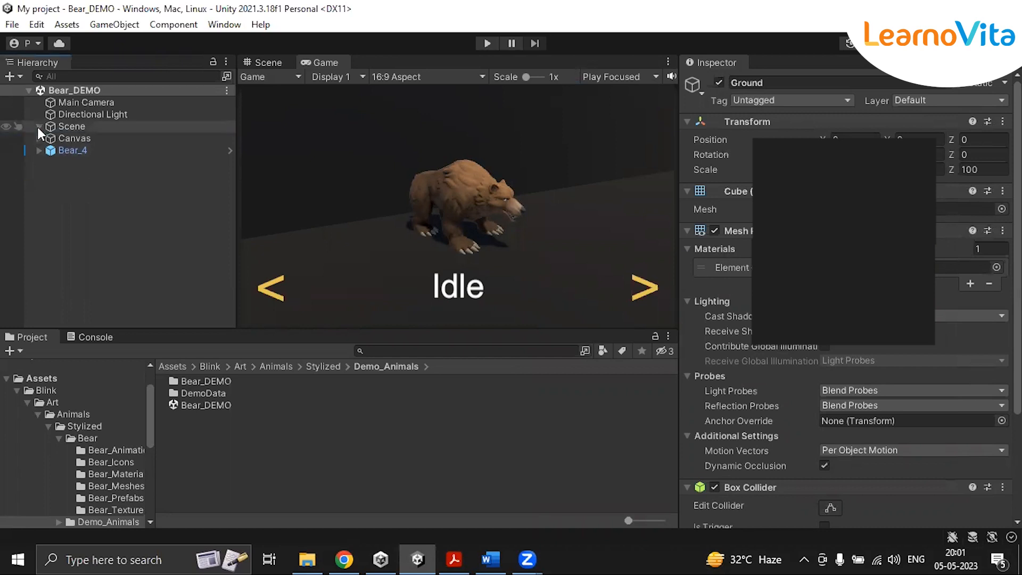
{"action": "left_click", "coordinate": [38, 126]}
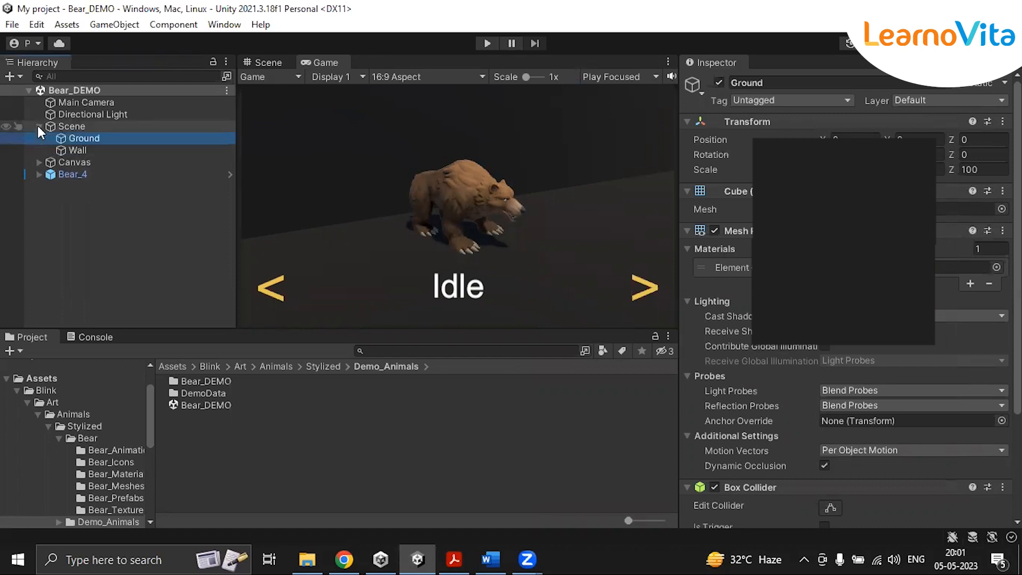
{"action": "left_click", "coordinate": [37, 126]}
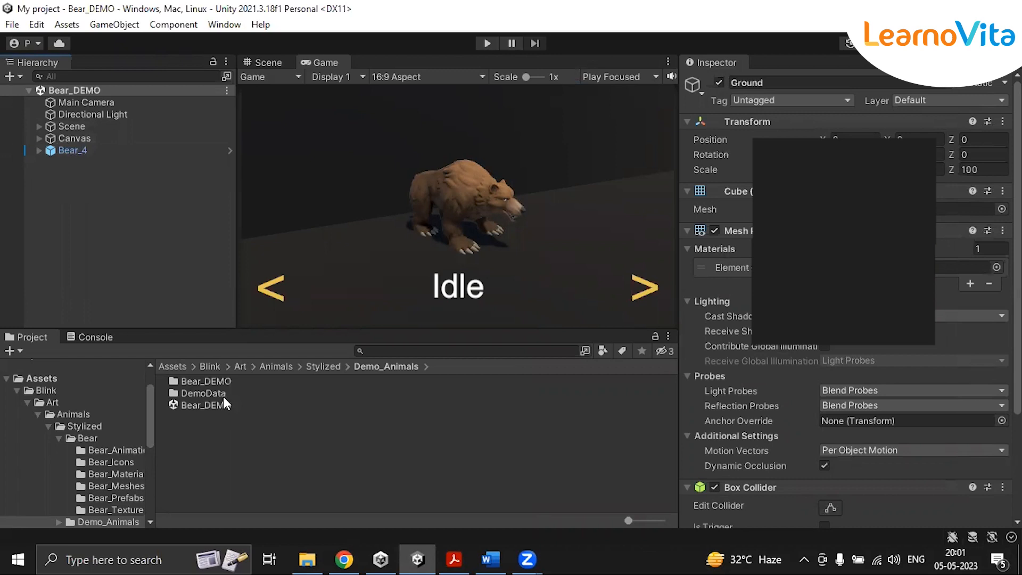
Open SampleScene from the project's Scenes folder, show it in the Scene view, and widen the Inspector
{"action": "left_click", "coordinate": [173, 366]}
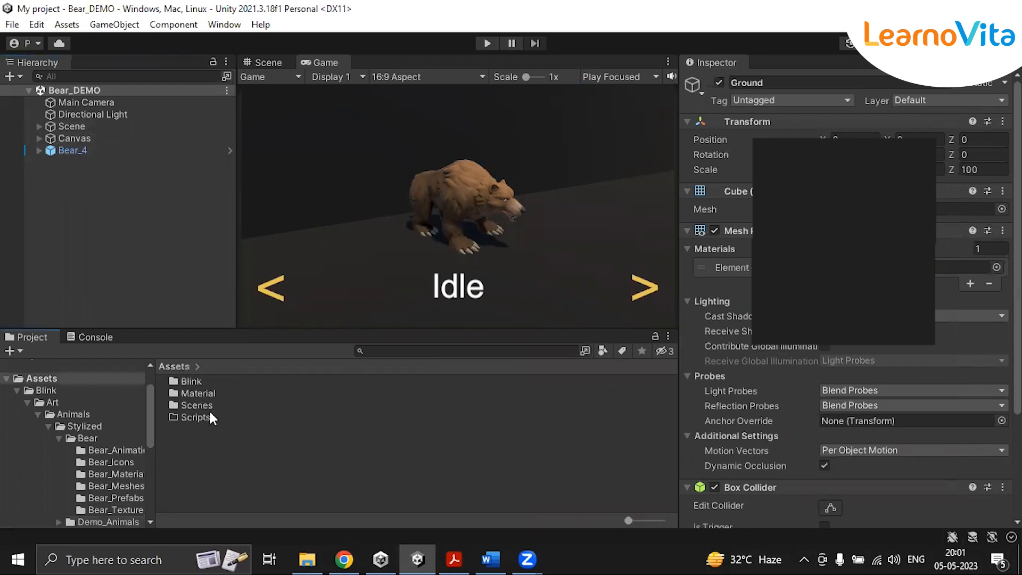
{"action": "double_click", "coordinate": [194, 405]}
{"action": "double_click", "coordinate": [209, 381]}
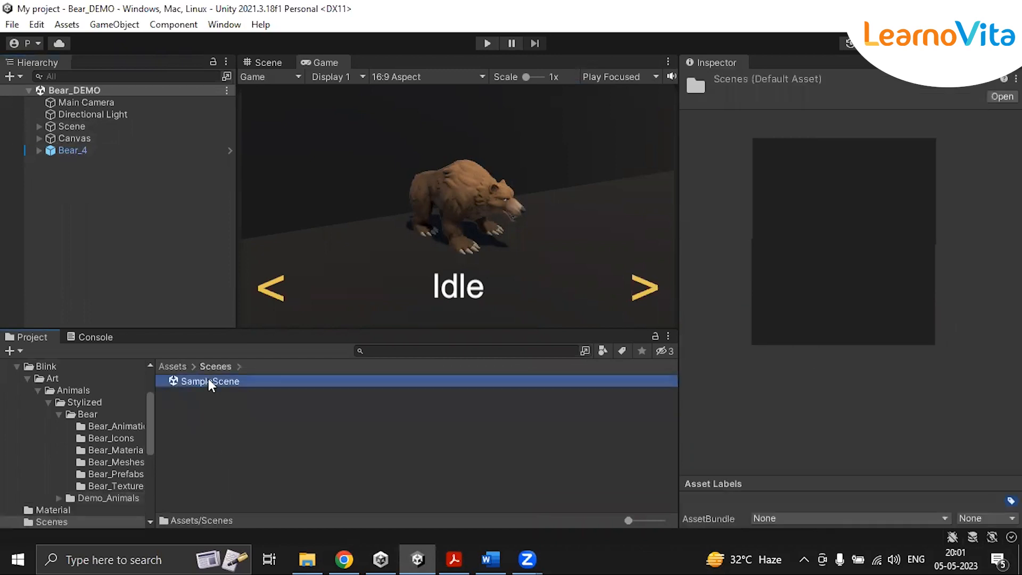
{"action": "left_click", "coordinate": [270, 64]}
{"action": "left_click_drag", "start_coordinate": [681, 194], "coordinate": [654, 193]}
{"action": "left_click", "coordinate": [122, 166]}
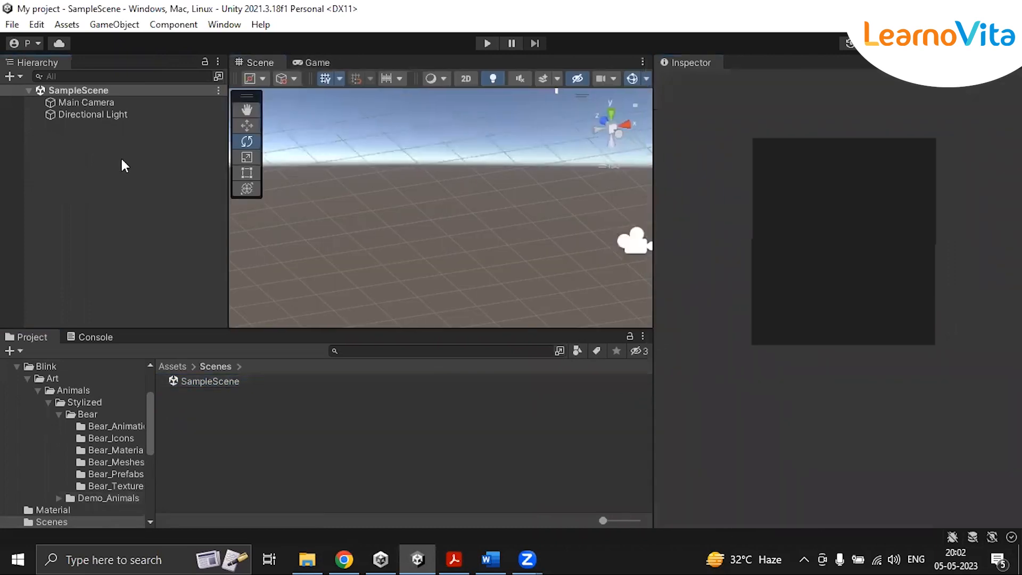
Add a 3D cube to SampleScene and deselect it
{"action": "right_click", "coordinate": [93, 160]}
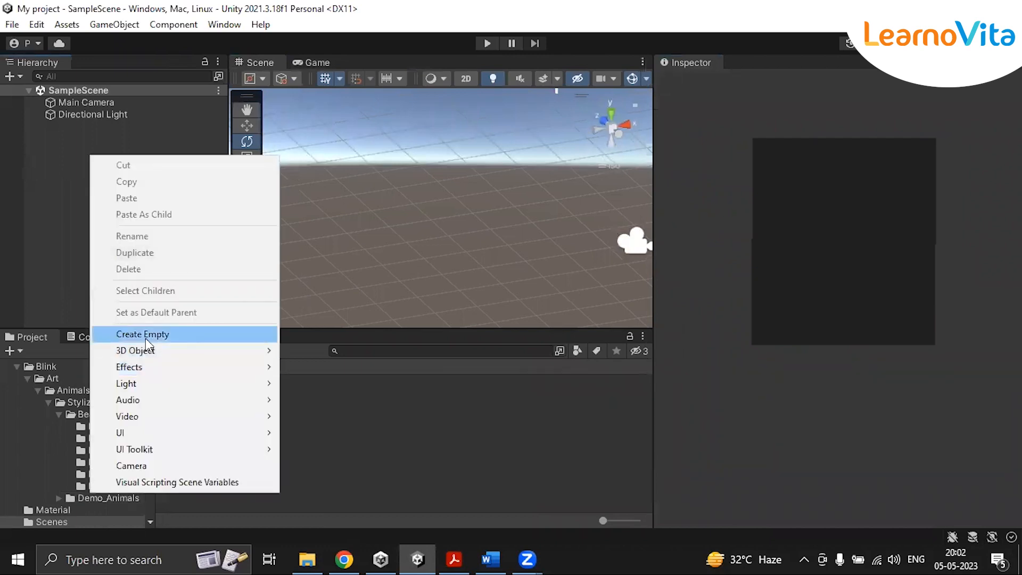
{"action": "mouse_move", "coordinate": [146, 352]}
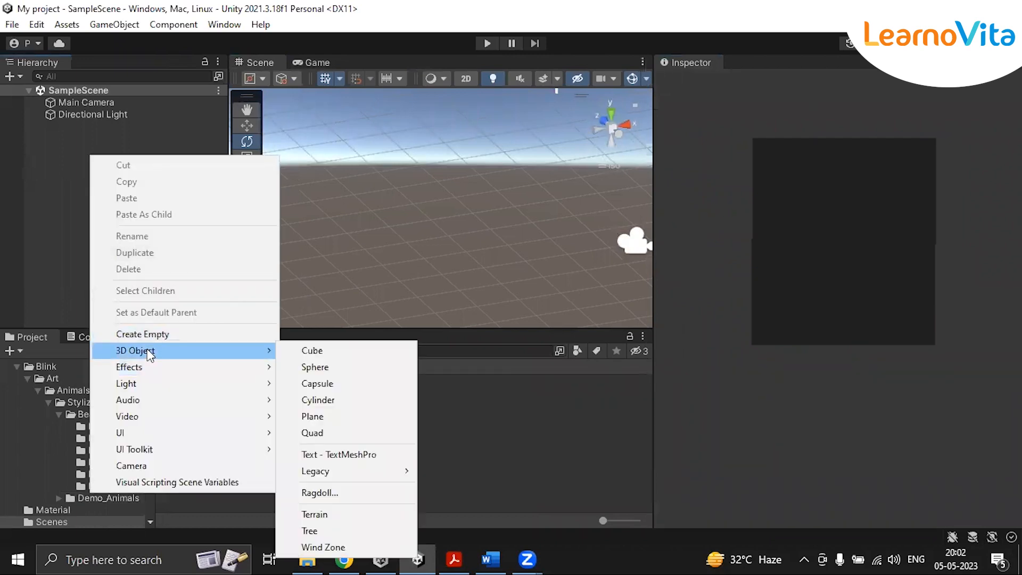
{"action": "left_click", "coordinate": [307, 351]}
{"action": "left_click", "coordinate": [161, 204]}
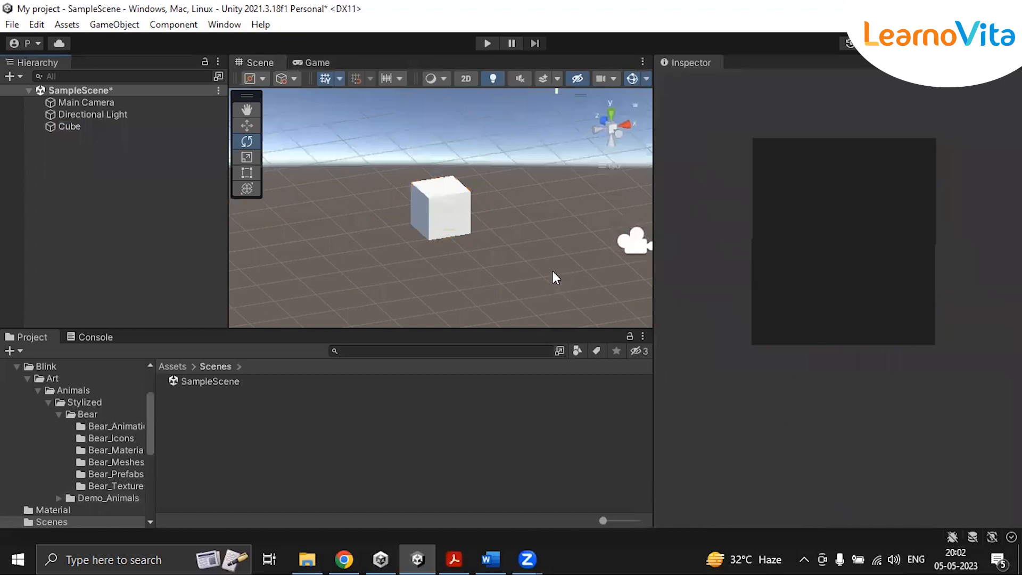
Set the cube's Z scale to 0.25 to flatten it into a wall-like slab
{"action": "scroll", "coordinate": [553, 270], "scroll_direction": "up", "scroll_amount": 5}
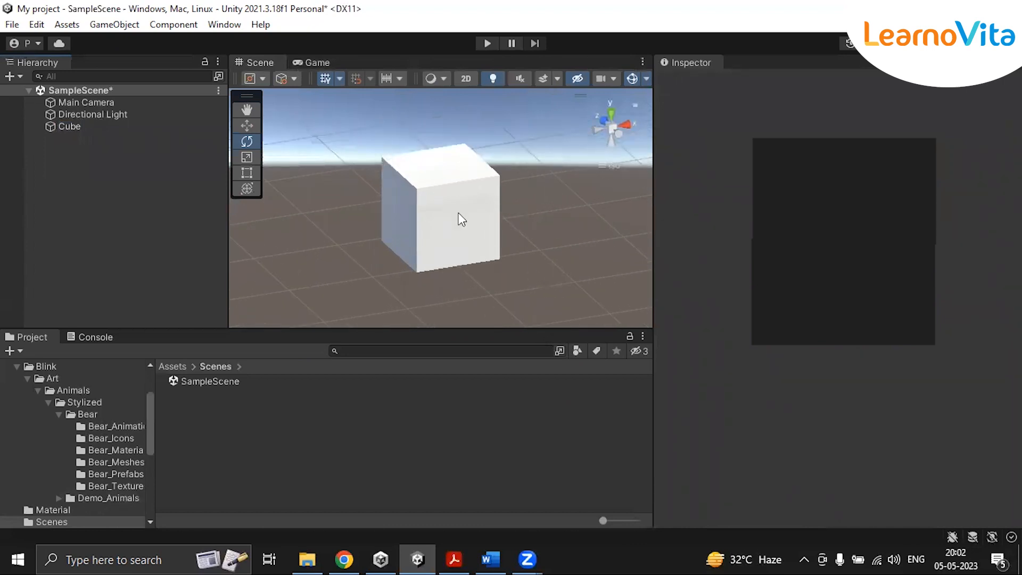
{"action": "left_click", "coordinate": [68, 125]}
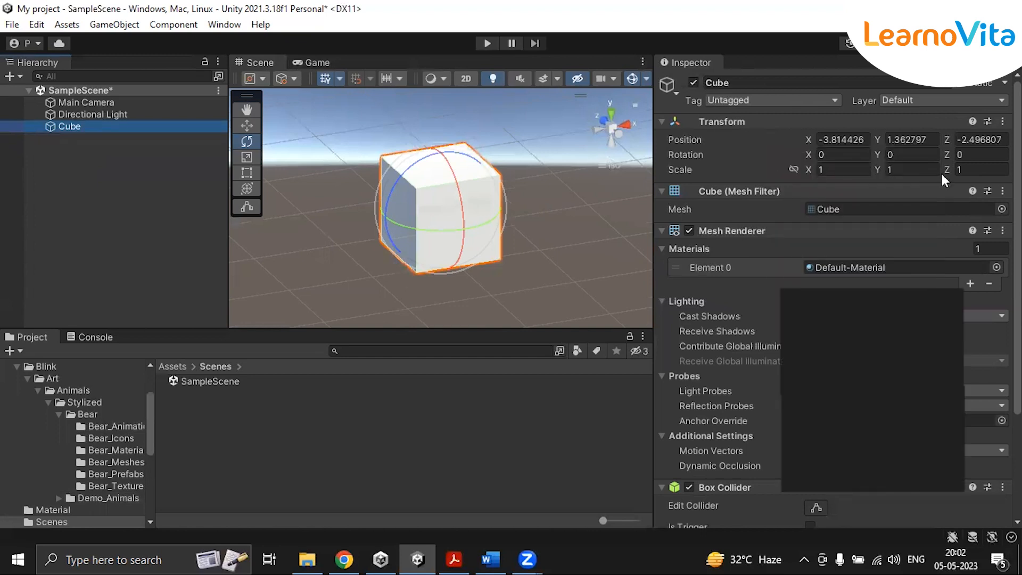
{"action": "left_click_drag", "start_coordinate": [947, 171], "coordinate": [926, 171]}
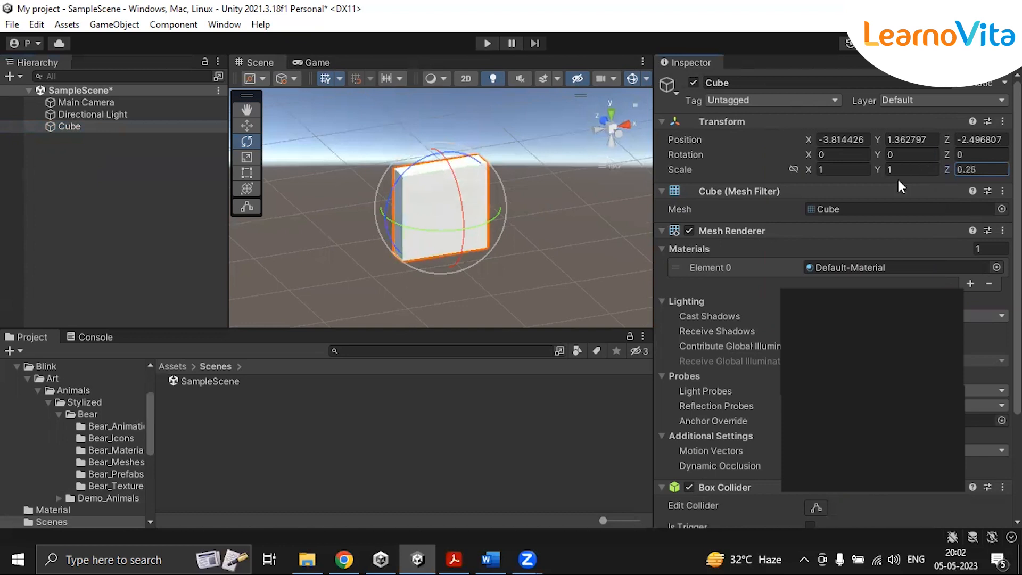
{"action": "scroll", "coordinate": [516, 244], "scroll_direction": "up", "scroll_amount": 5}
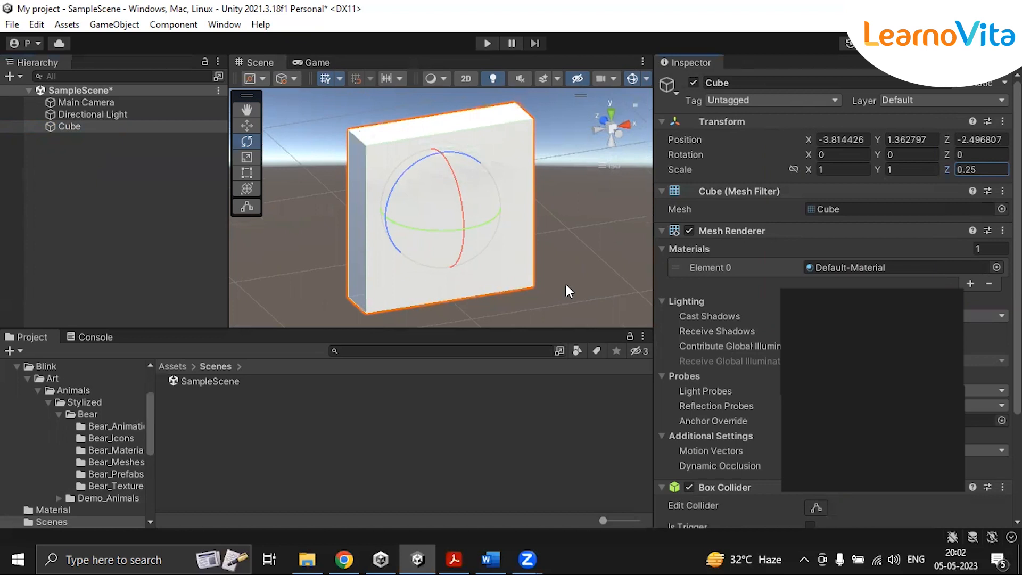
{"action": "left_click", "coordinate": [1021, 567]}
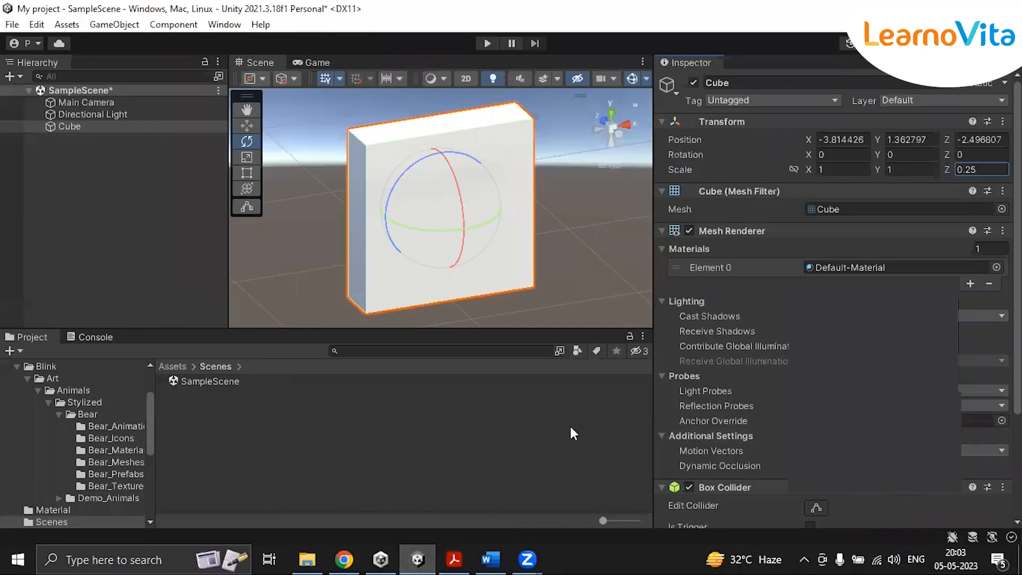
Create a folder named Textures directly under the project's Assets folder
{"action": "left_click", "coordinate": [171, 367]}
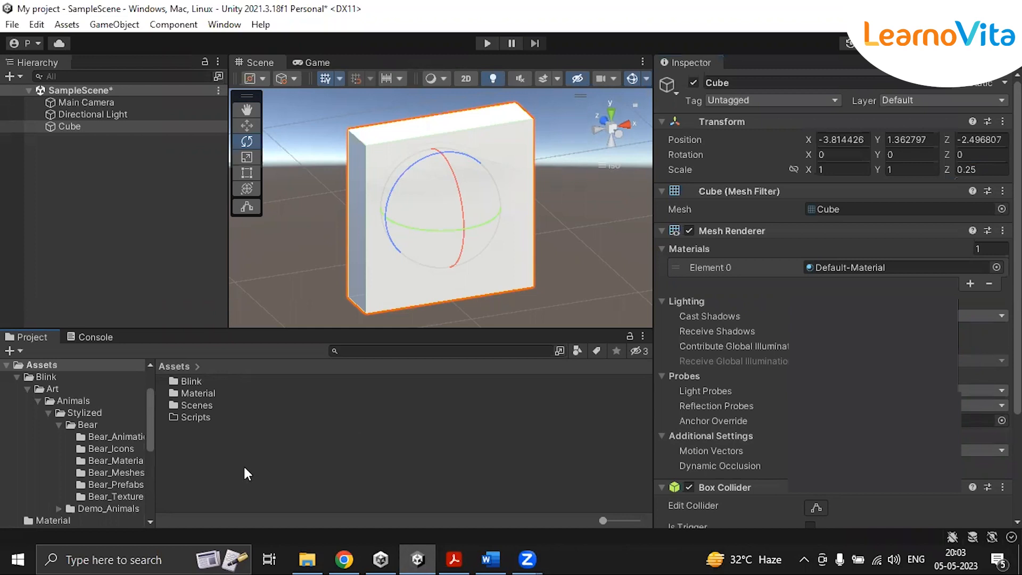
{"action": "right_click", "coordinate": [211, 490]}
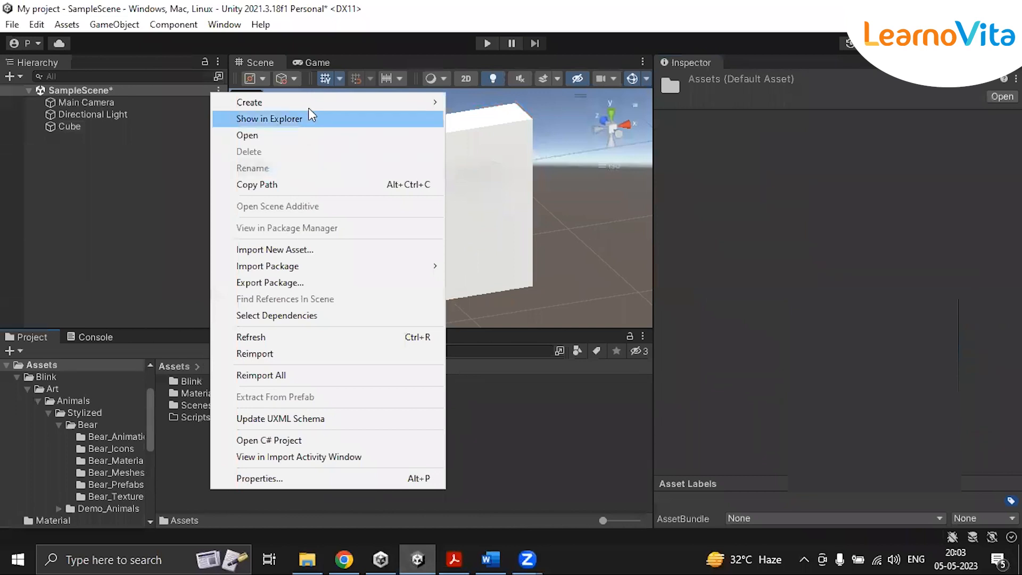
{"action": "mouse_move", "coordinate": [309, 107]}
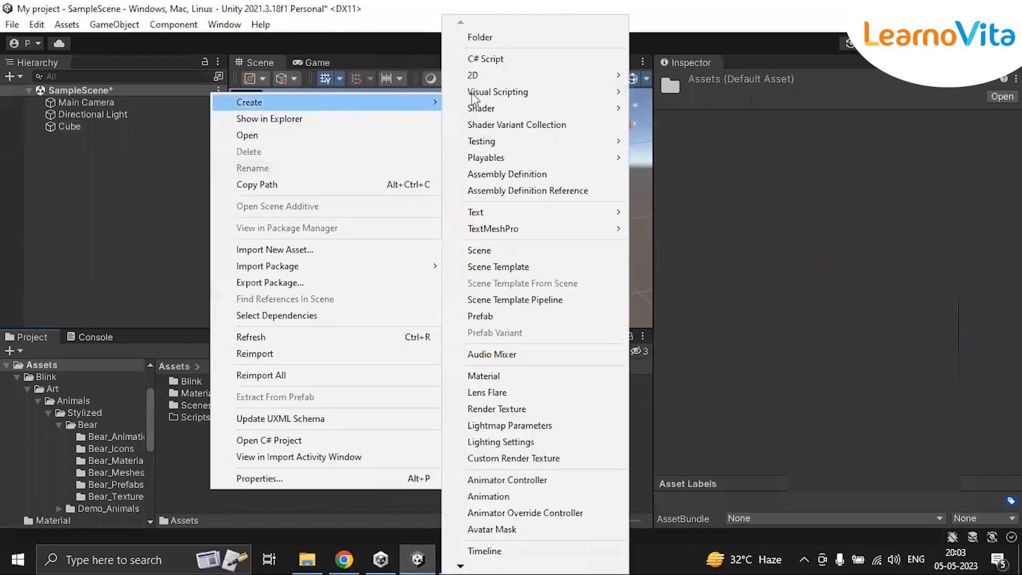
{"action": "left_click", "coordinate": [479, 37]}
{"action": "type", "text": "Te"}
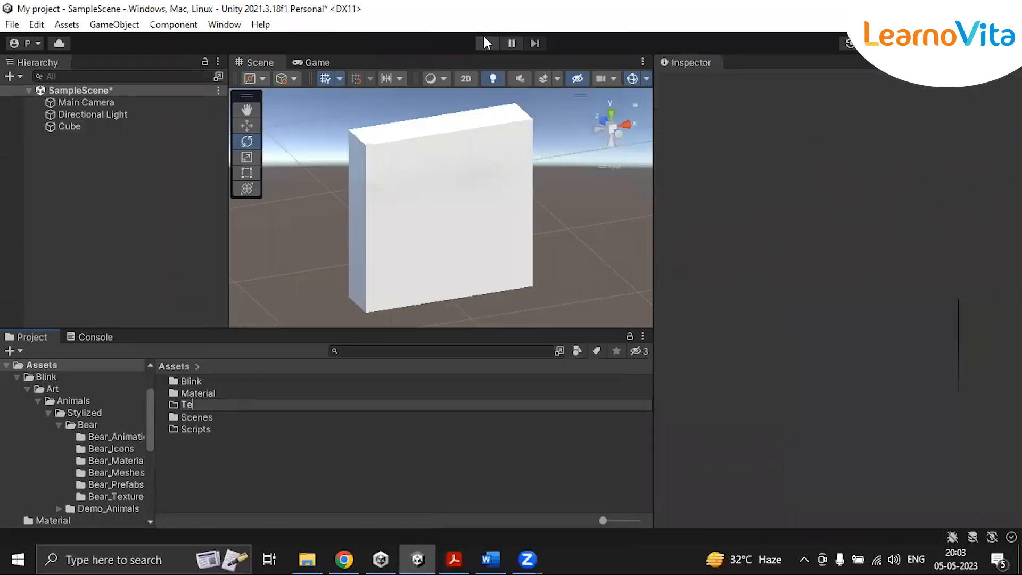
{"action": "type", "text": "xtures"}
{"action": "key", "text": "Return"}
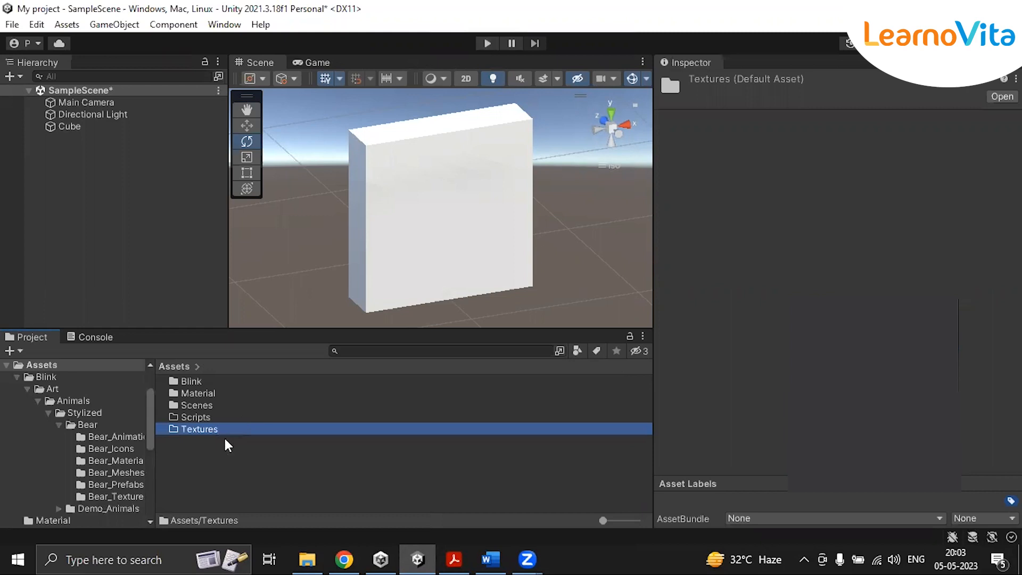
Import the brick image named download from the Desktop into the Textures folder and minimize File Explorer
{"action": "double_click", "coordinate": [194, 429]}
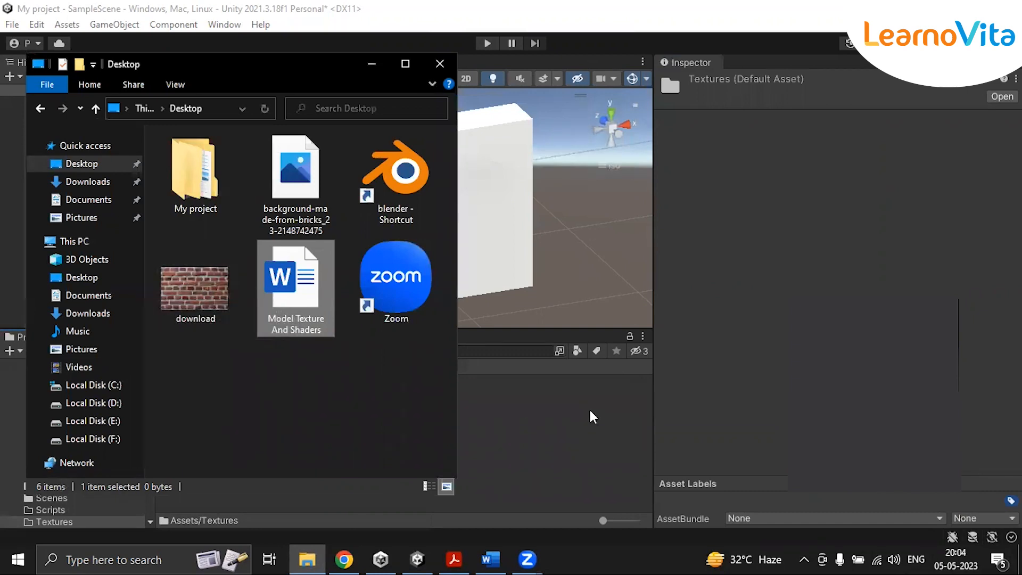
{"action": "left_click", "coordinate": [230, 306]}
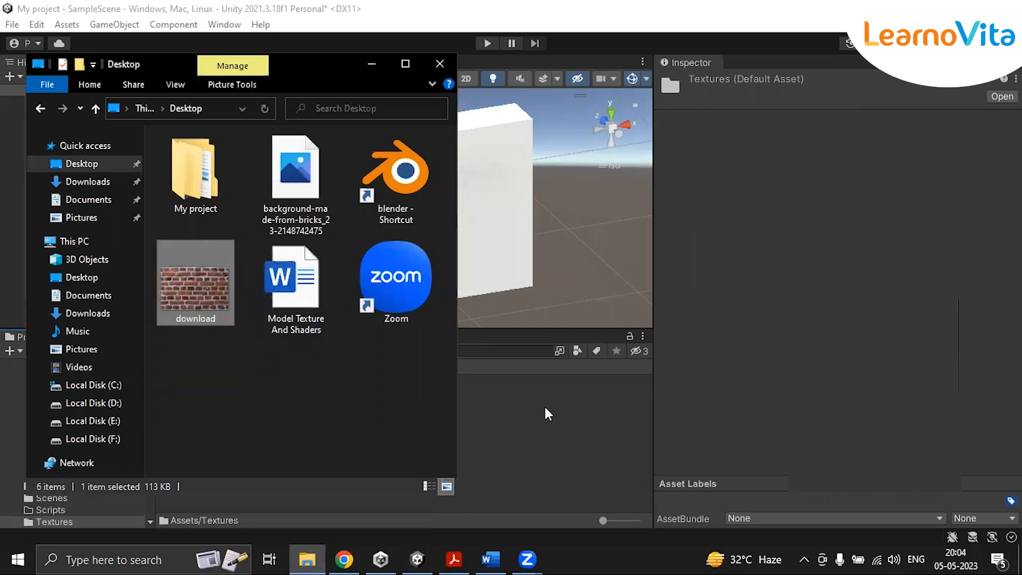
{"action": "left_click", "coordinate": [372, 64]}
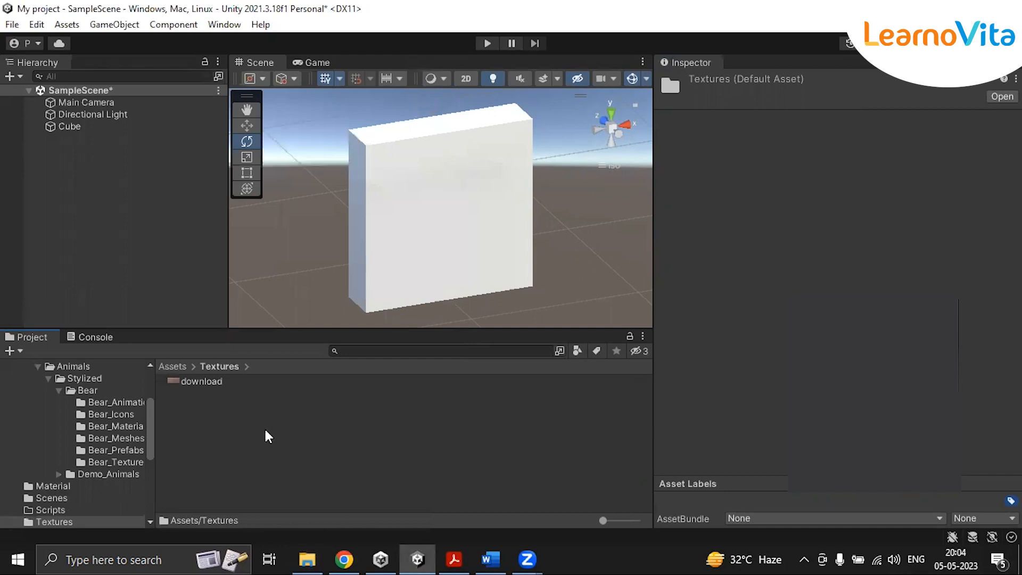
Set the download image's texture type to Sprite (2D and UI) and apply the import settings
{"action": "left_click", "coordinate": [210, 380]}
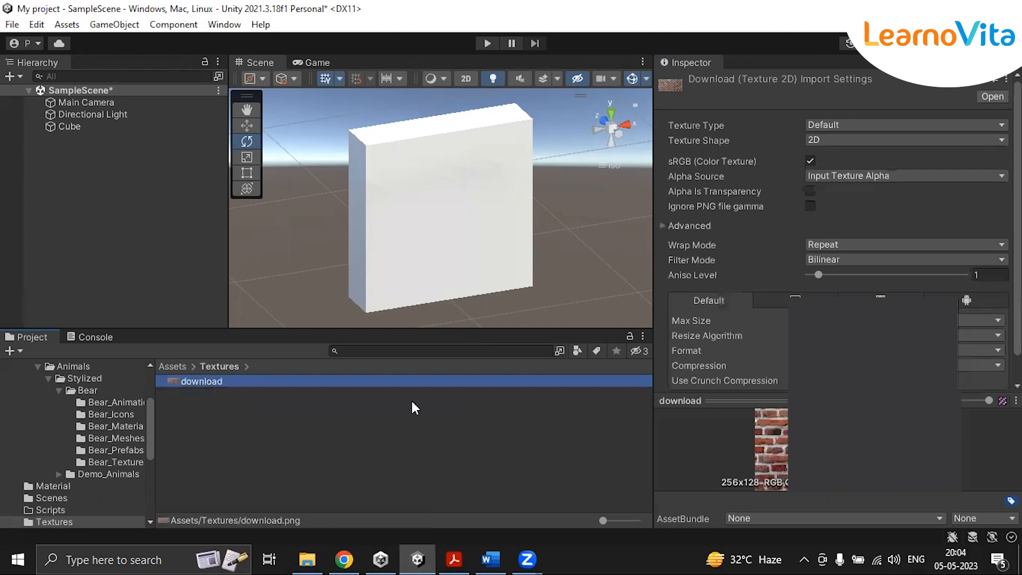
{"action": "left_click", "coordinate": [930, 126]}
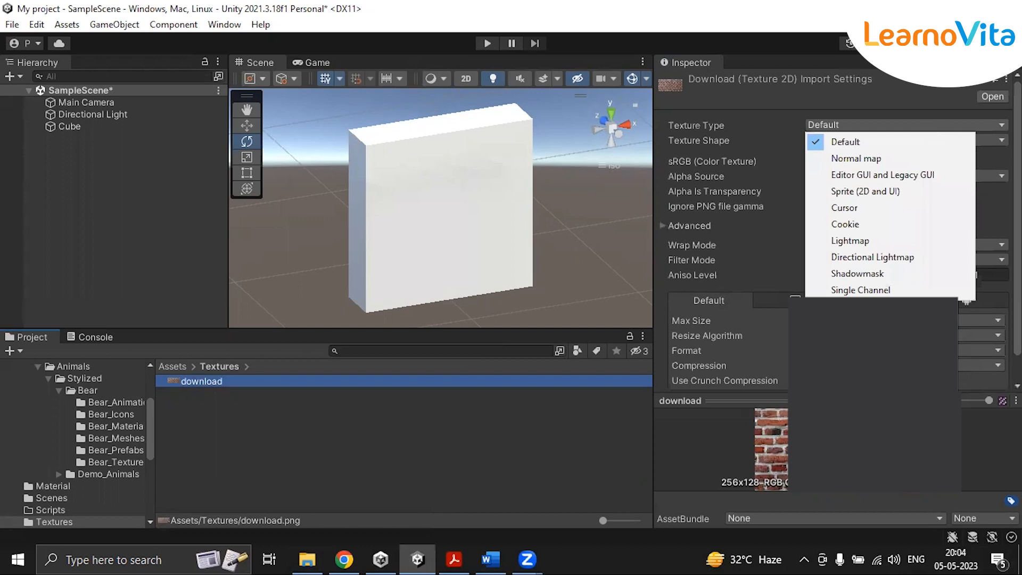
{"action": "left_click", "coordinate": [205, 374]}
{"action": "left_click", "coordinate": [192, 382]}
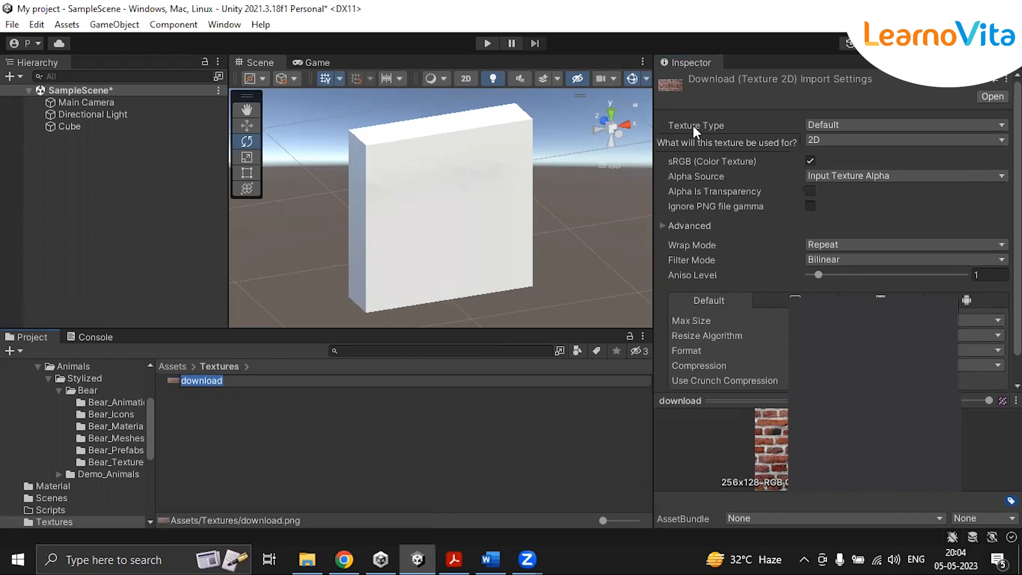
{"action": "left_click", "coordinate": [858, 120]}
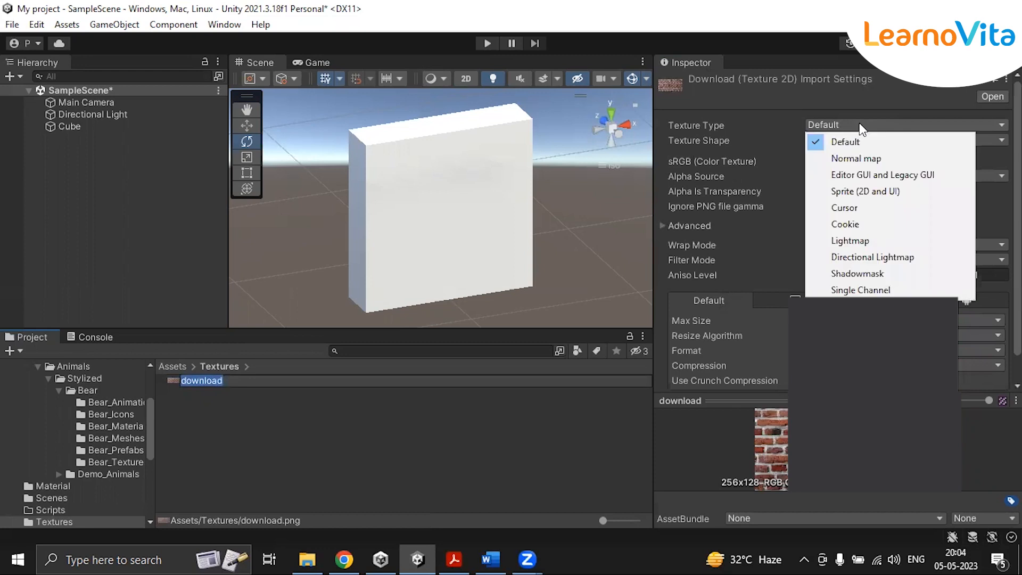
{"action": "left_click", "coordinate": [866, 196]}
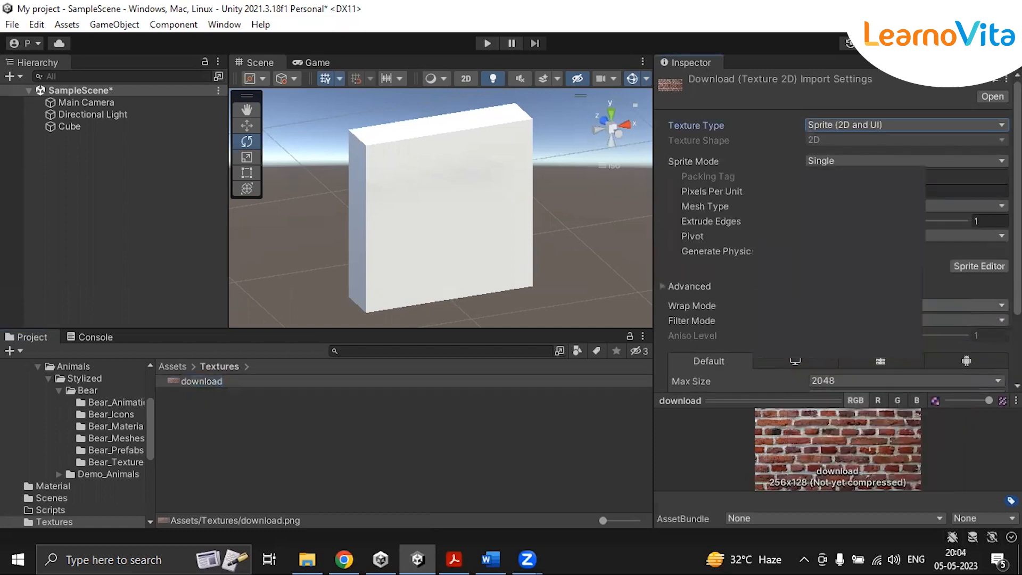
{"action": "scroll", "coordinate": [836, 223], "scroll_direction": "down", "scroll_amount": 3}
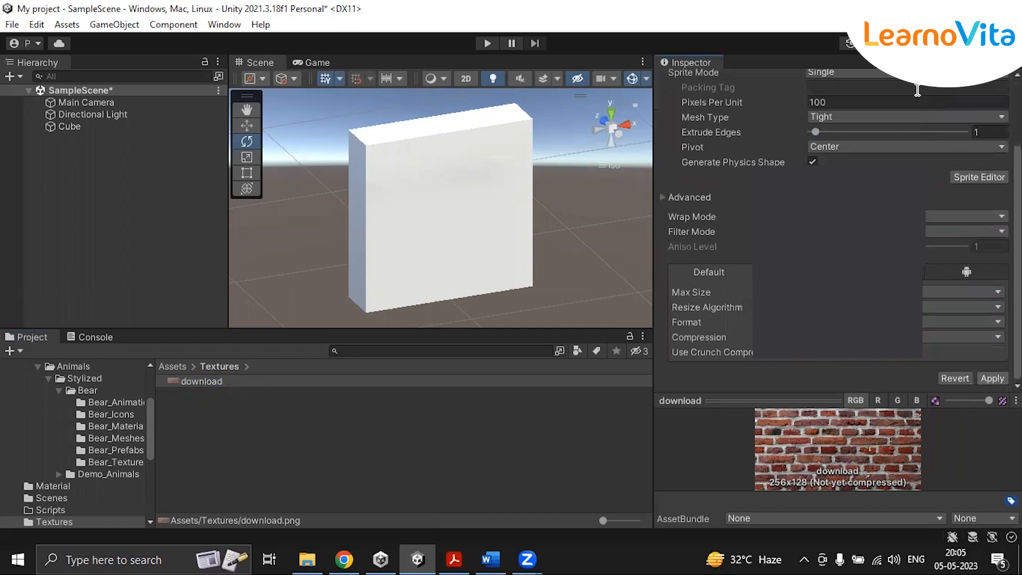
{"action": "left_click", "coordinate": [992, 379]}
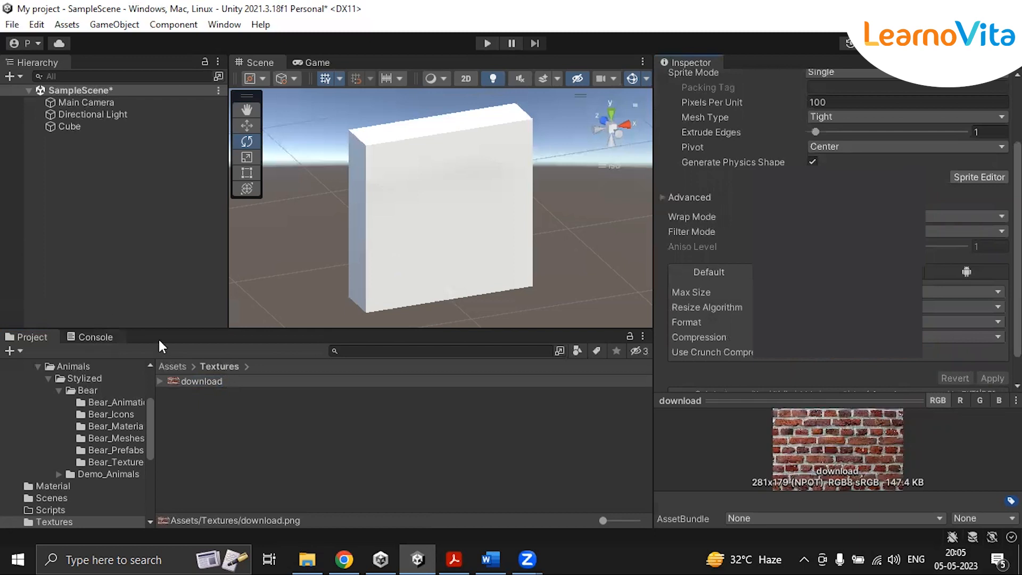
Delete the existing New Material asset from the project's Material folder
{"action": "left_click", "coordinate": [171, 365]}
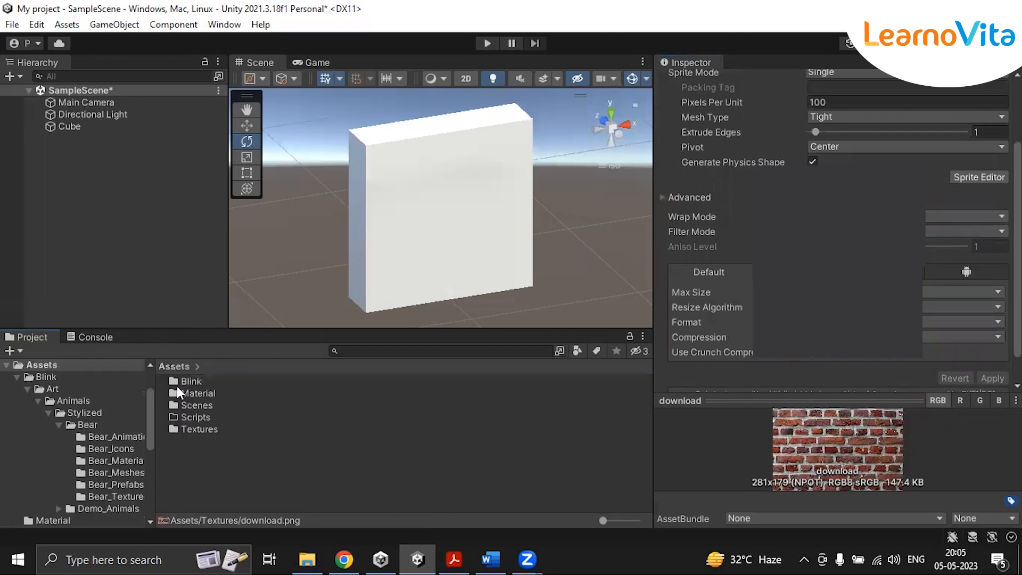
{"action": "left_click", "coordinate": [192, 462]}
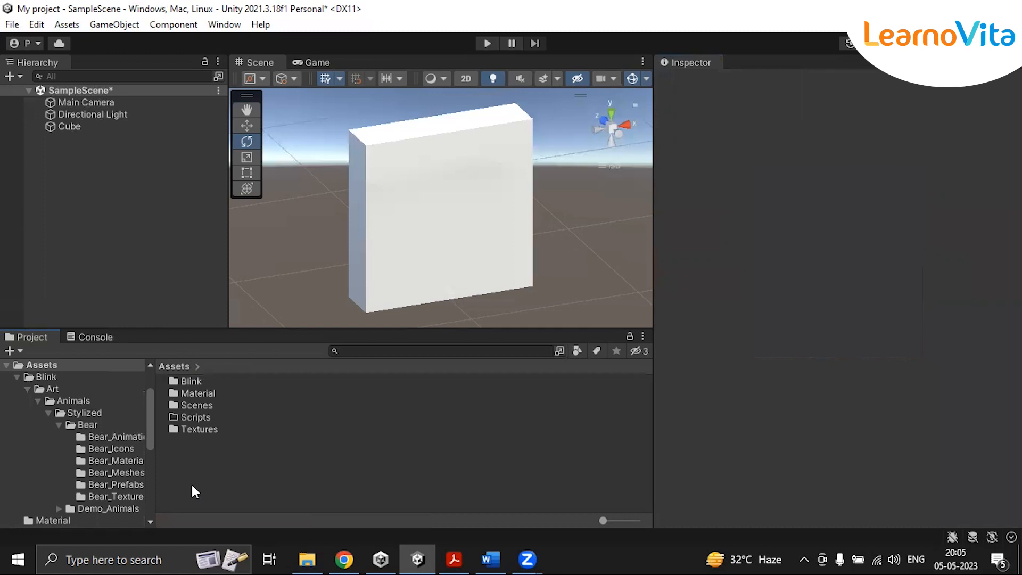
{"action": "double_click", "coordinate": [195, 393]}
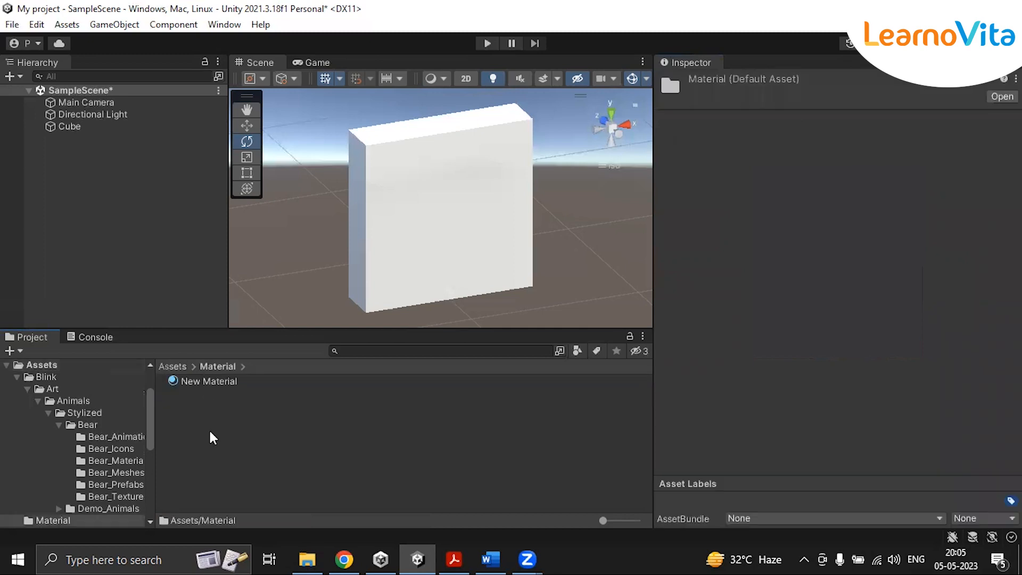
{"action": "right_click", "coordinate": [203, 381]}
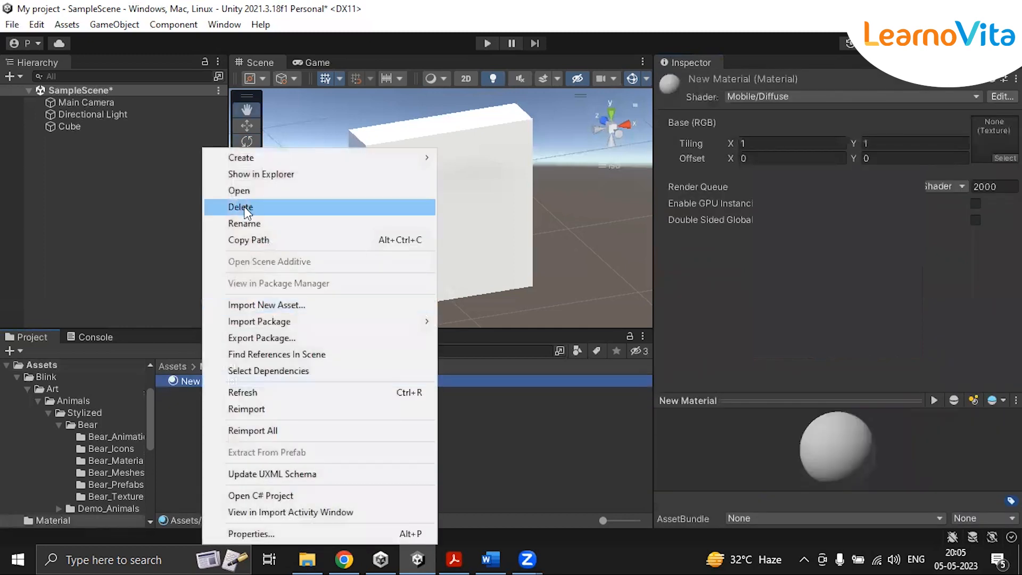
{"action": "left_click", "coordinate": [246, 207]}
{"action": "left_click", "coordinate": [553, 309]}
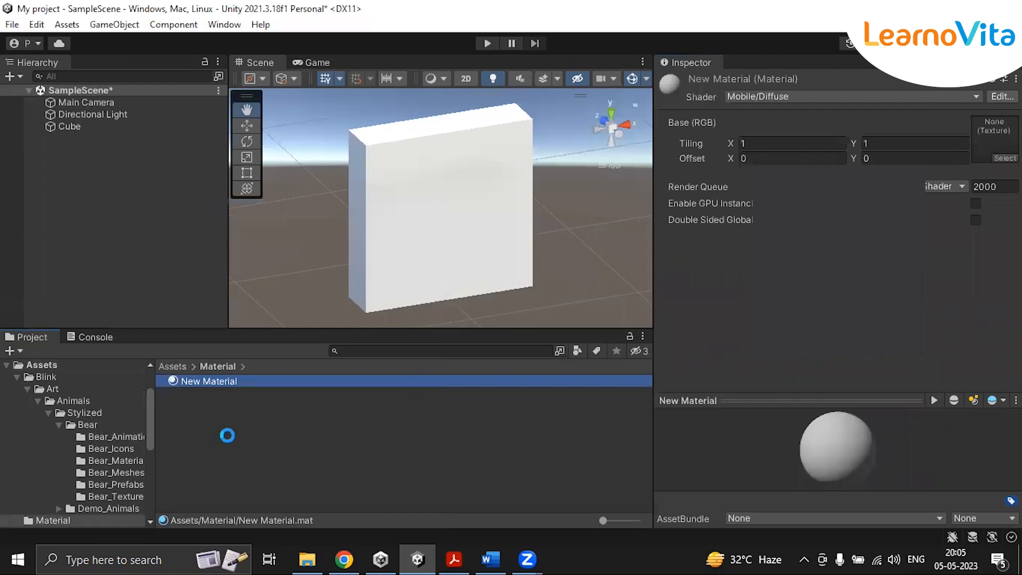
Create a material named Bricks Material in the Material folder
{"action": "right_click", "coordinate": [207, 495]}
{"action": "left_click", "coordinate": [205, 495]}
{"action": "right_click", "coordinate": [206, 492]}
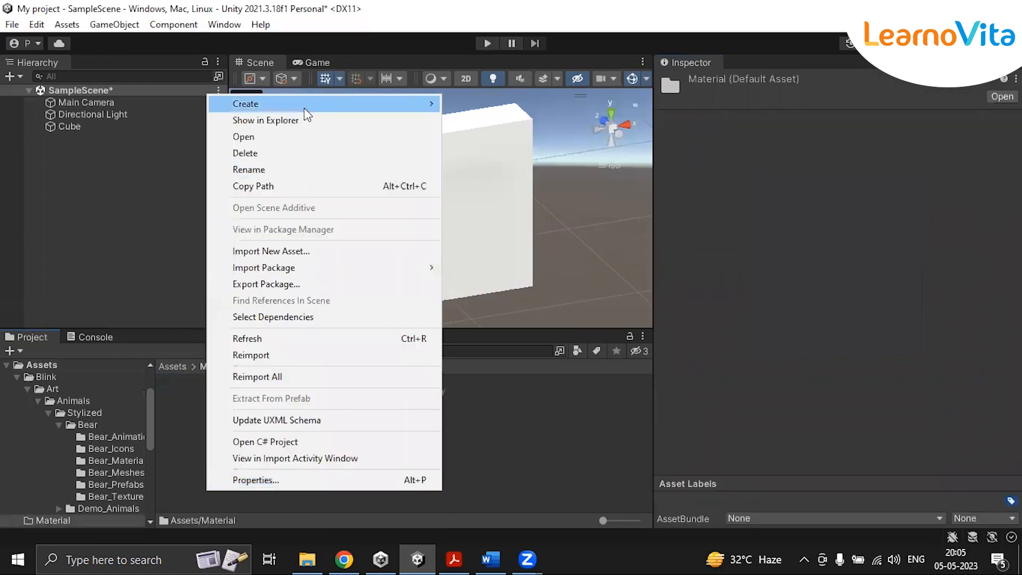
{"action": "mouse_move", "coordinate": [349, 110]}
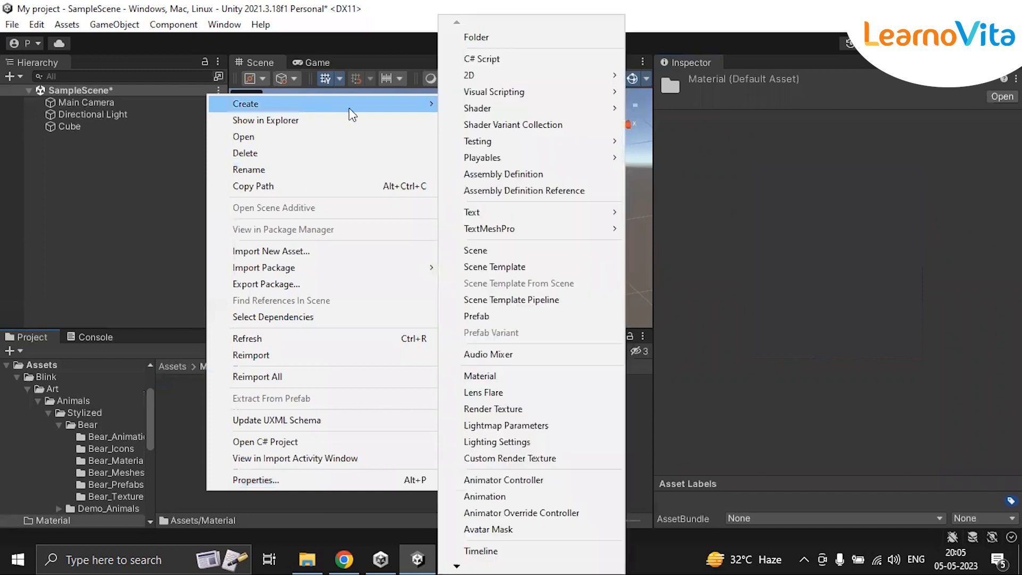
{"action": "left_click", "coordinate": [497, 375]}
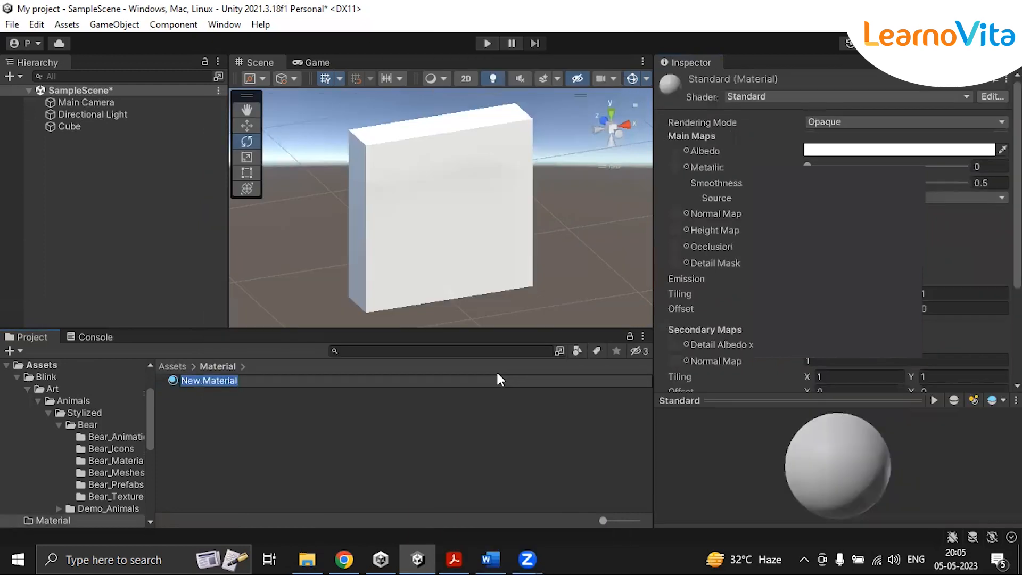
{"action": "type", "text": "Bricks Material"}
{"action": "key", "text": "Return"}
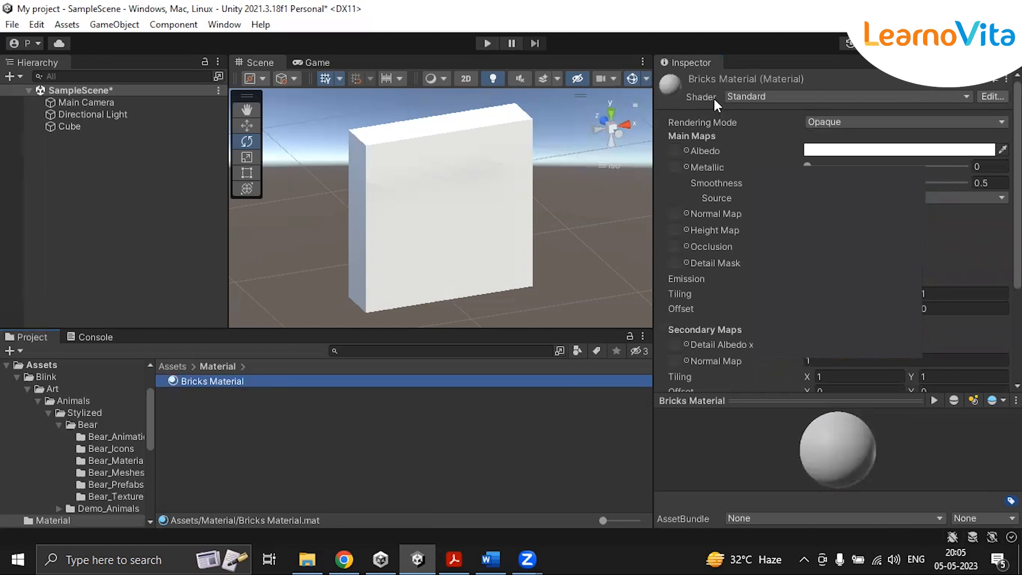
{"action": "left_click", "coordinate": [931, 97]}
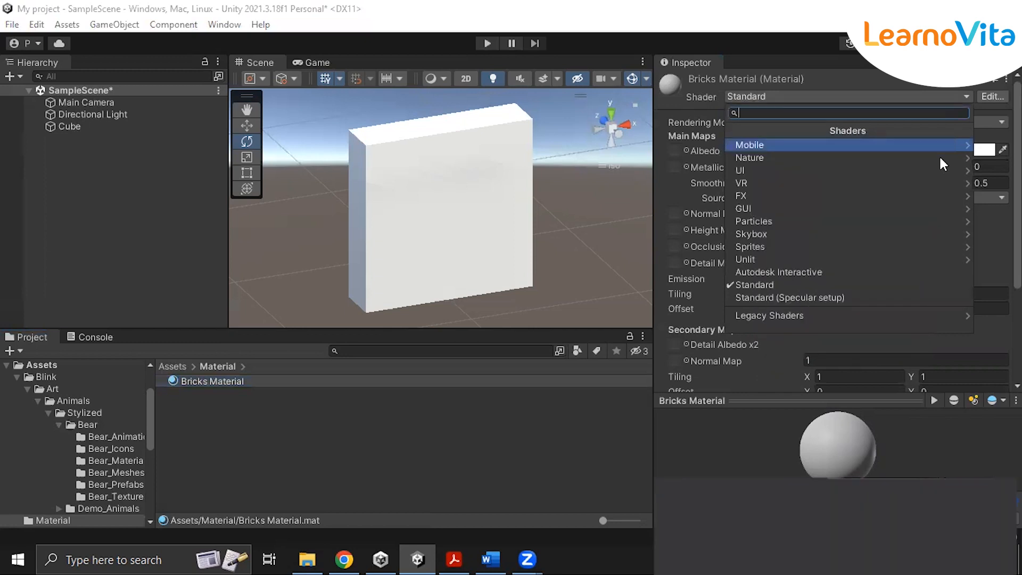
{"action": "key", "text": "Down"}
{"action": "key", "text": "Down"}
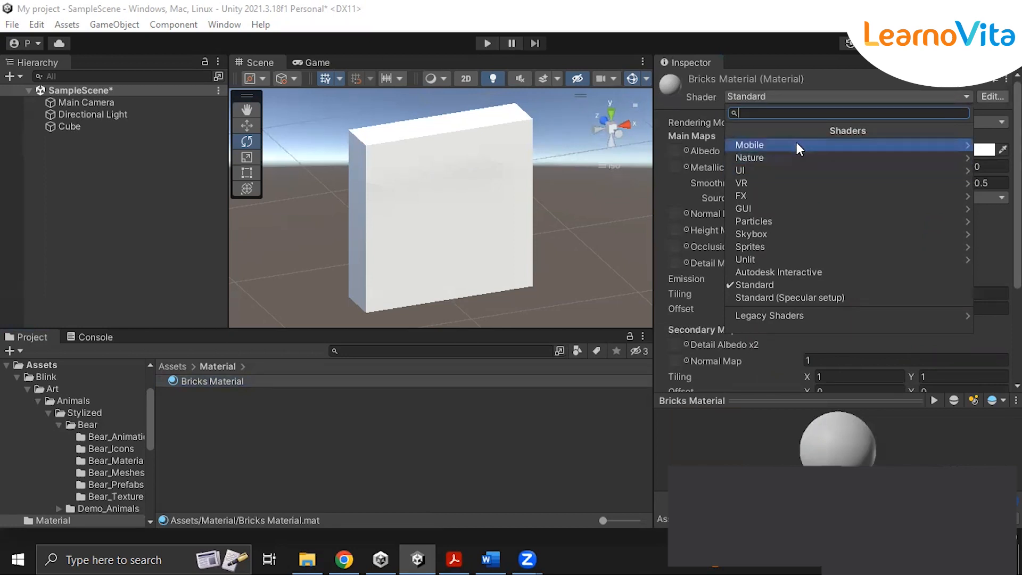
{"action": "key", "text": "Down"}
{"action": "key", "text": "Down"}
{"action": "key", "text": "Escape"}
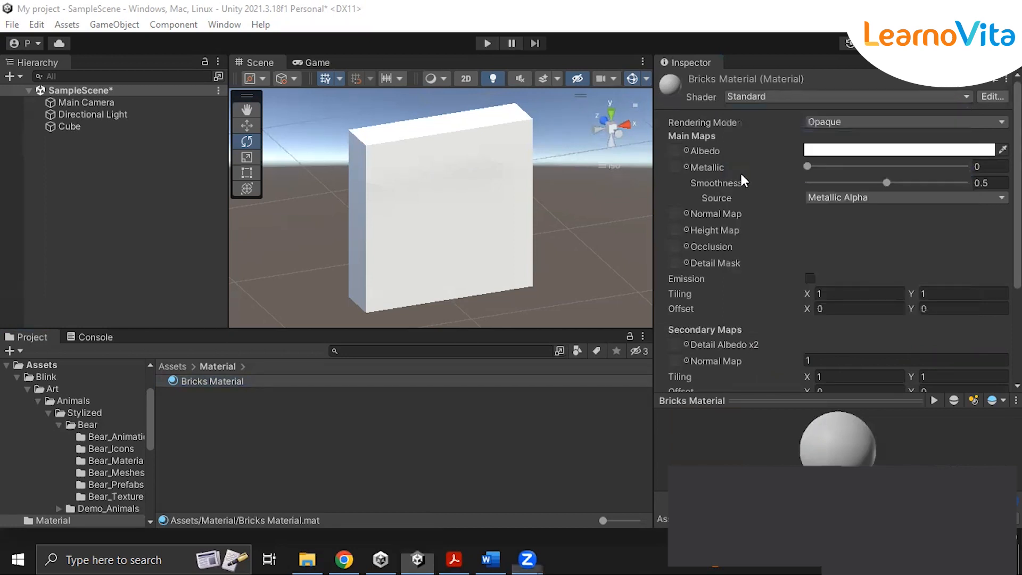
Set the shader of Bricks Material to Mobile/Diffuse
{"action": "left_click", "coordinate": [836, 100]}
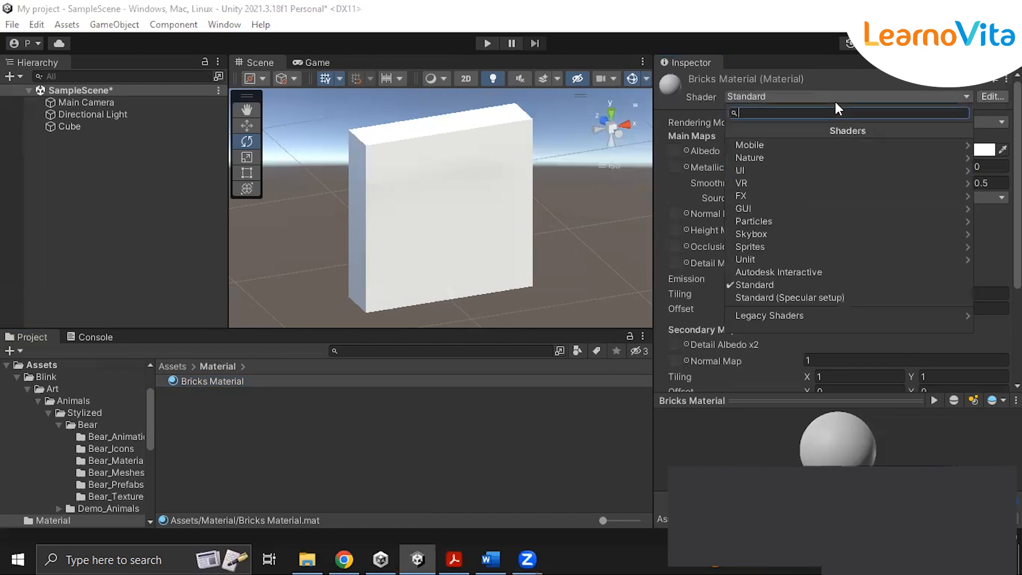
{"action": "left_click", "coordinate": [829, 142]}
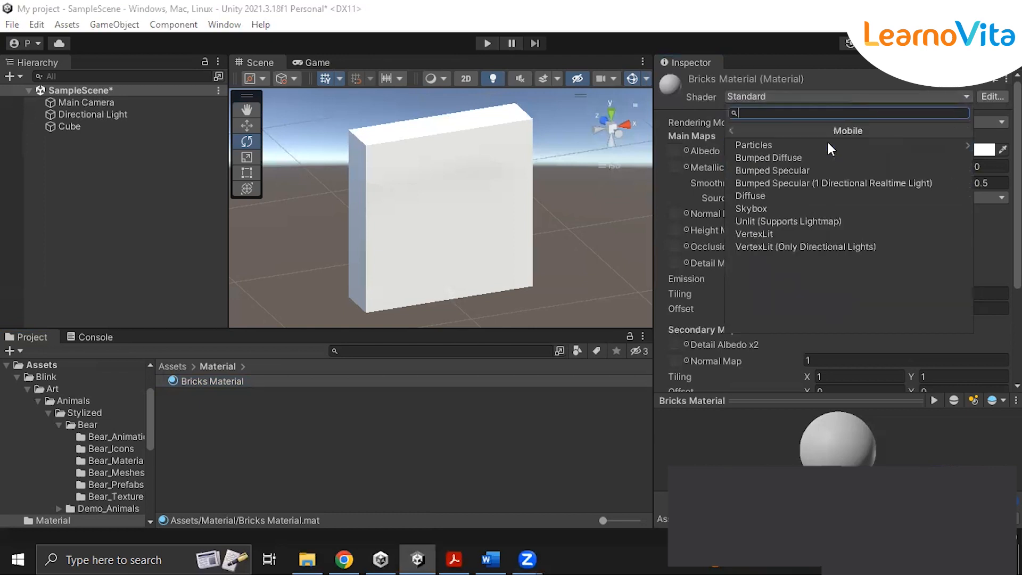
{"action": "left_click", "coordinate": [755, 196]}
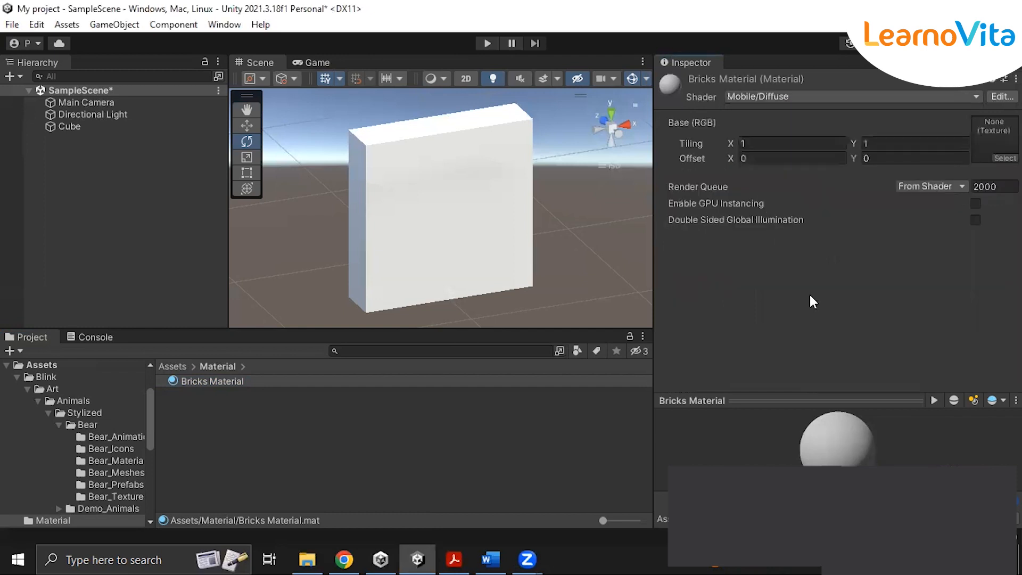
{"action": "left_click", "coordinate": [225, 382]}
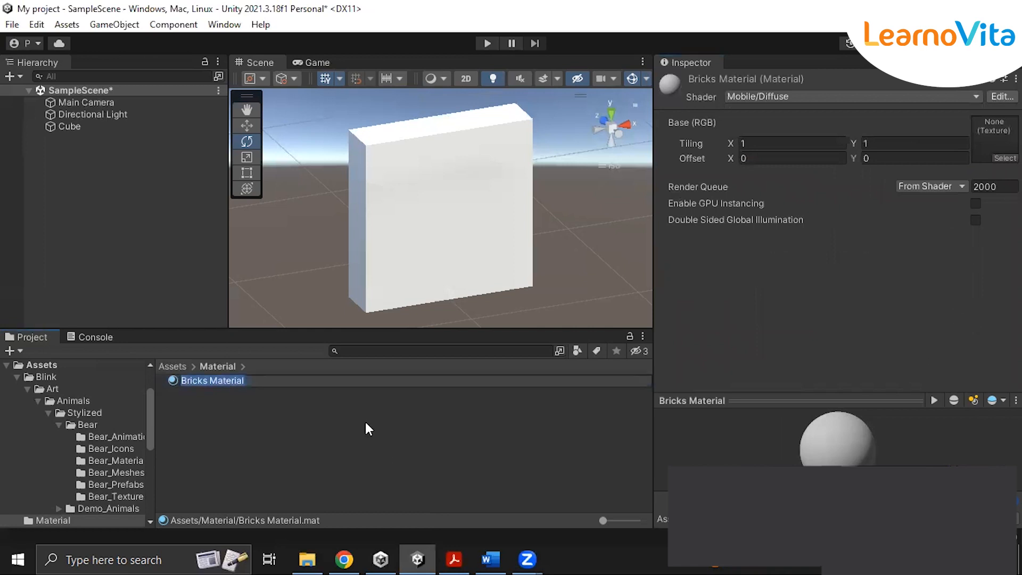
{"action": "key", "text": "Return"}
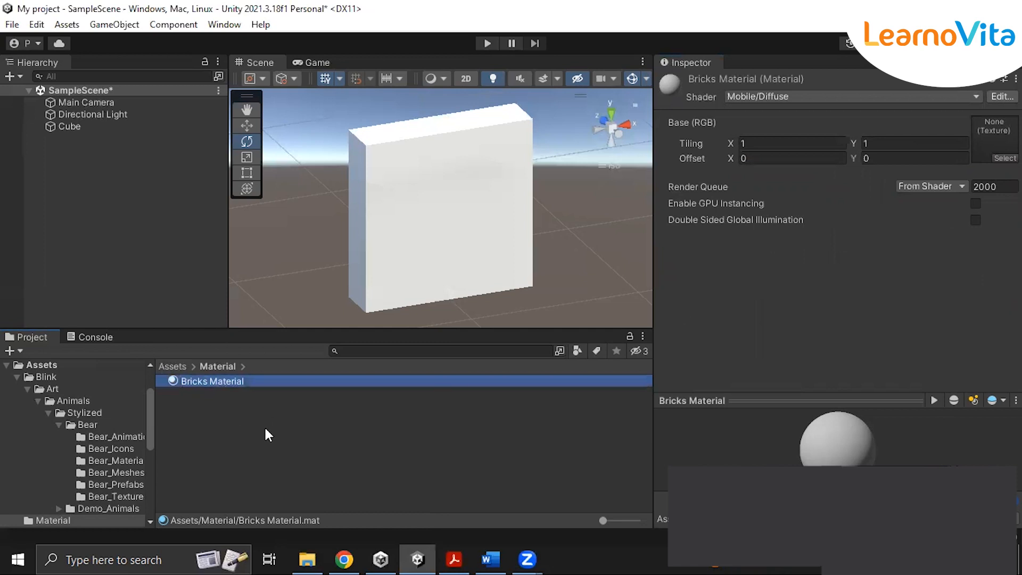
{"action": "left_click", "coordinate": [175, 366]}
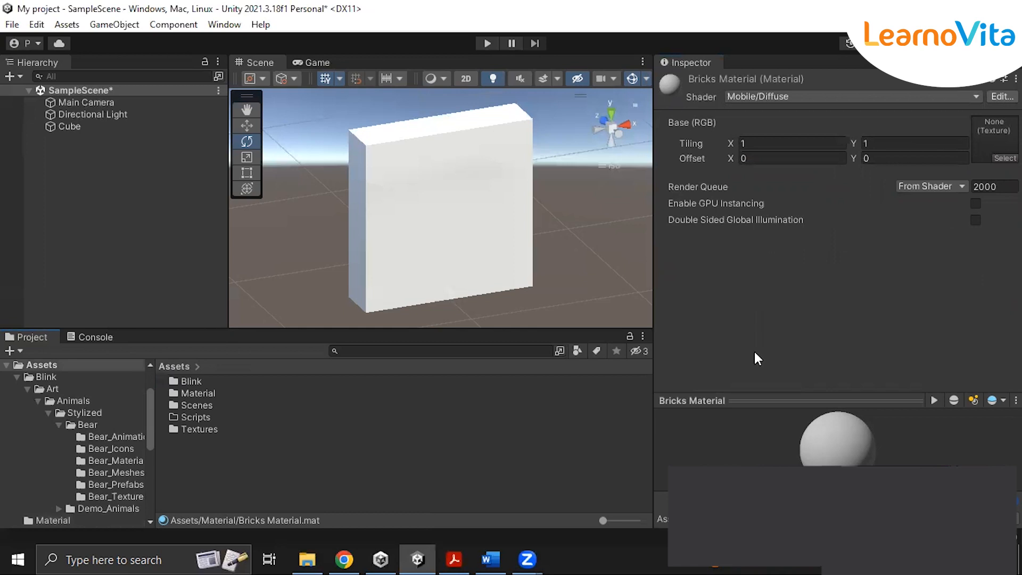
{"action": "left_click", "coordinate": [192, 383]}
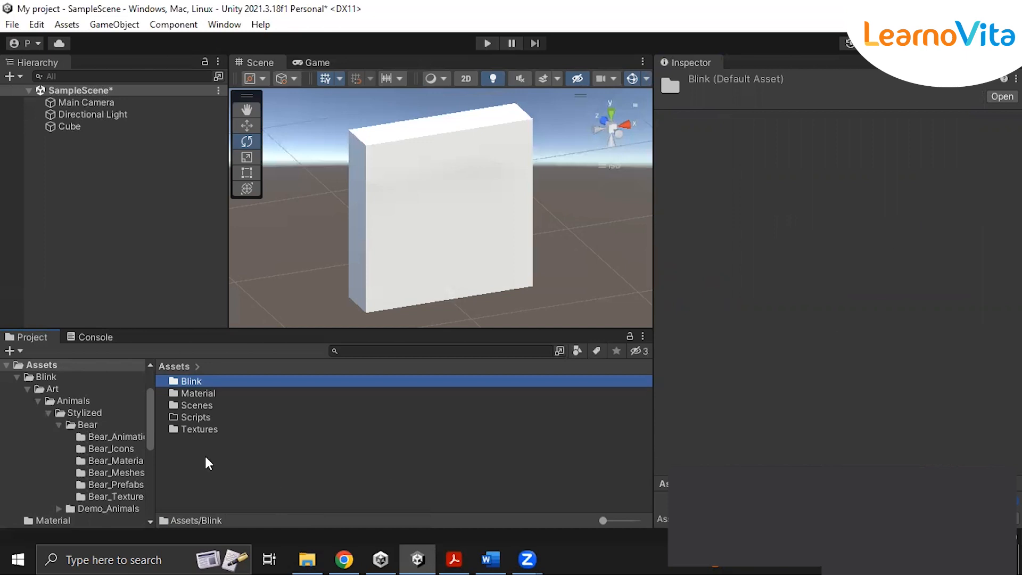
Assign the download image from the Textures folder as the Base (RGB) texture of Bricks Material and enlarge the material's preview
{"action": "double_click", "coordinate": [195, 394]}
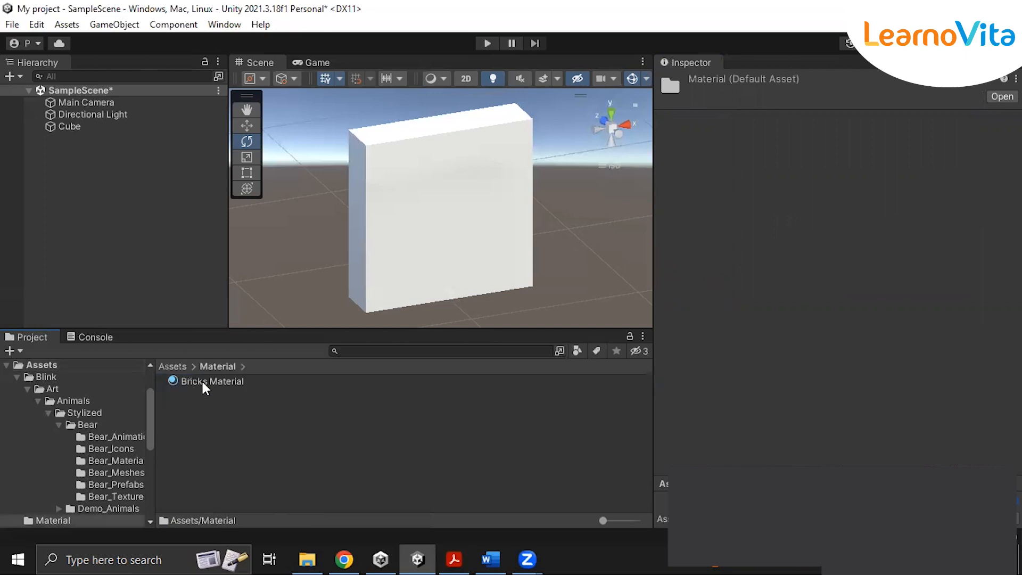
{"action": "left_click", "coordinate": [202, 380]}
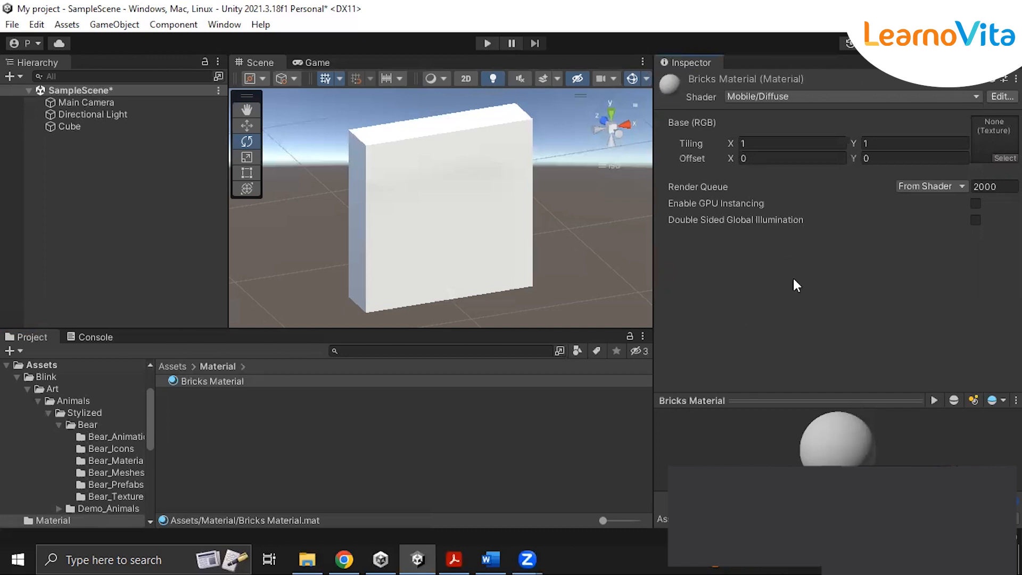
{"action": "left_click", "coordinate": [183, 367]}
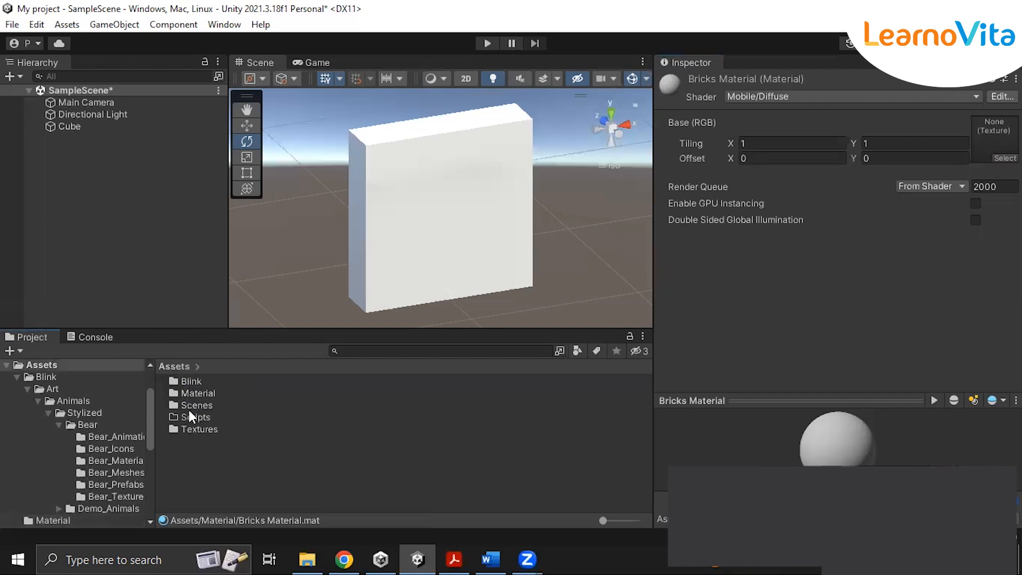
{"action": "left_click", "coordinate": [189, 397]}
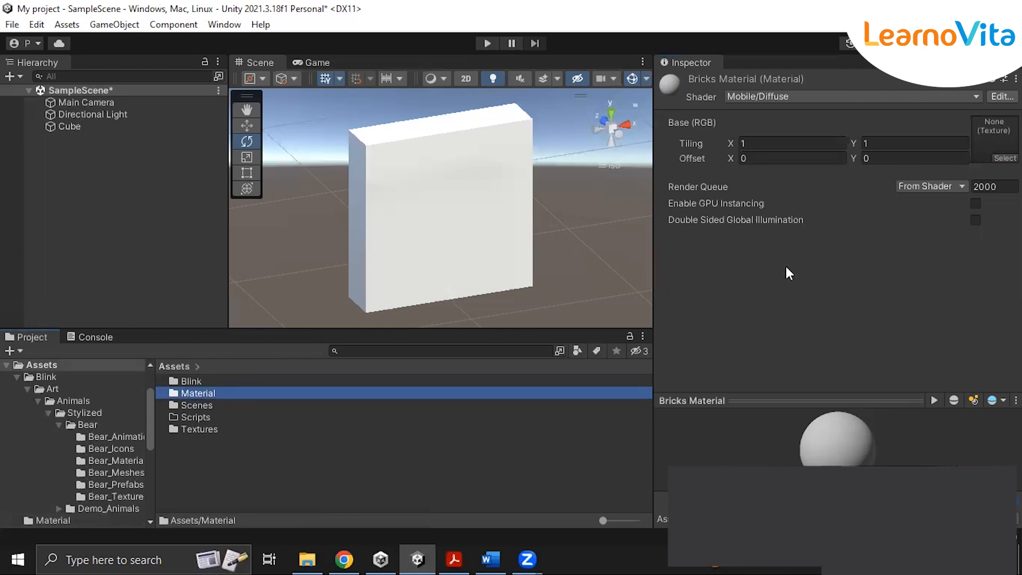
{"action": "double_click", "coordinate": [191, 431]}
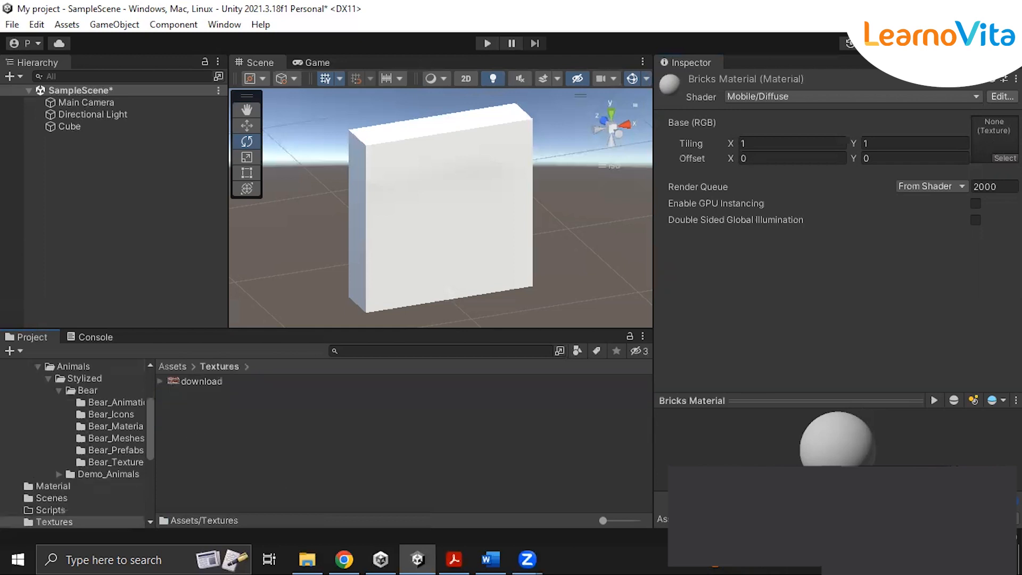
{"action": "left_click_drag", "start_coordinate": [209, 380], "coordinate": [995, 139]}
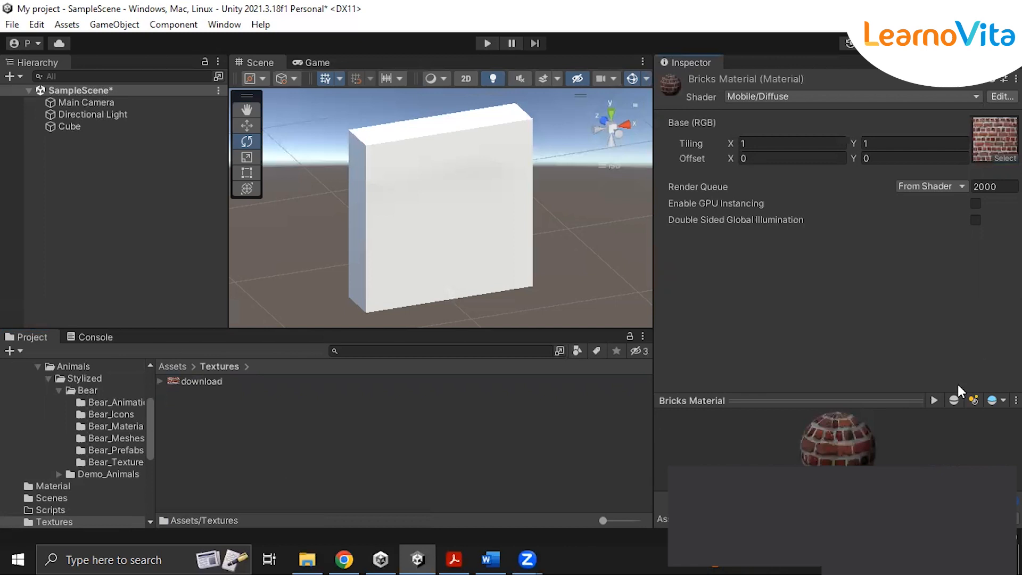
{"action": "left_click_drag", "start_coordinate": [863, 401], "coordinate": [868, 264]}
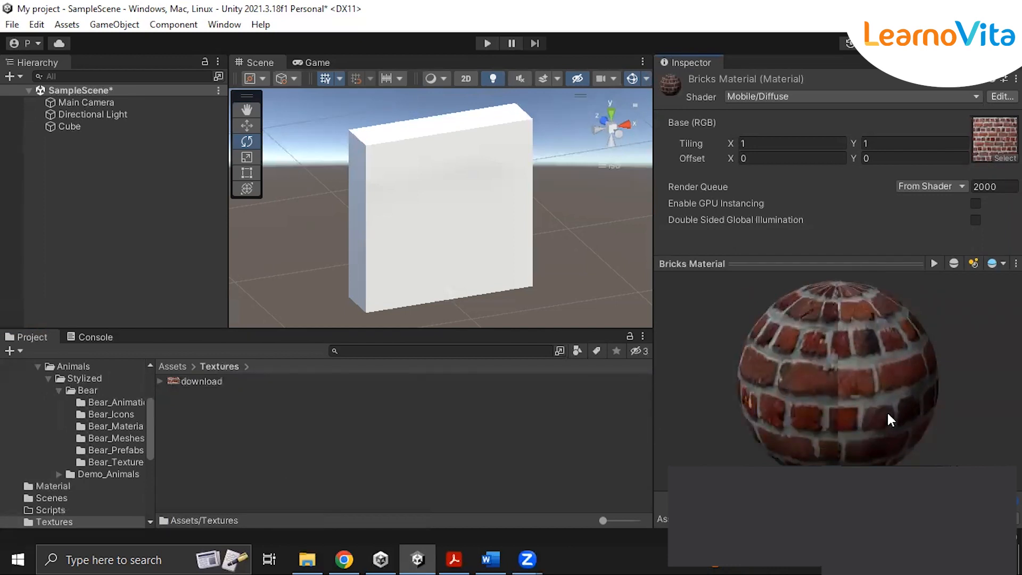
{"action": "left_click_drag", "start_coordinate": [912, 263], "coordinate": [917, 348]}
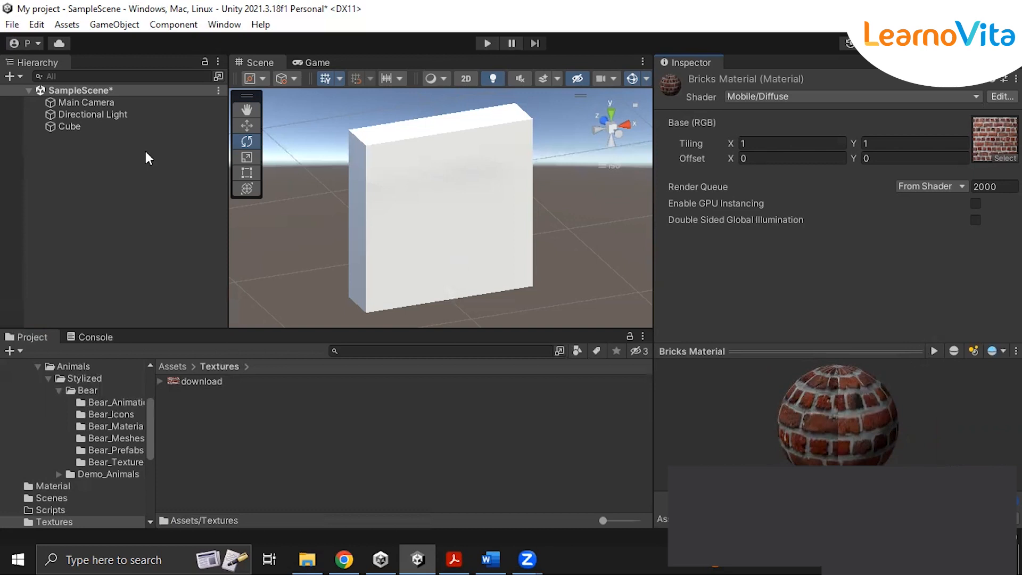
Select the Cube, switch the active transform tool to Move, and clear the asset selection in the Textures folder
{"action": "left_click", "coordinate": [87, 125]}
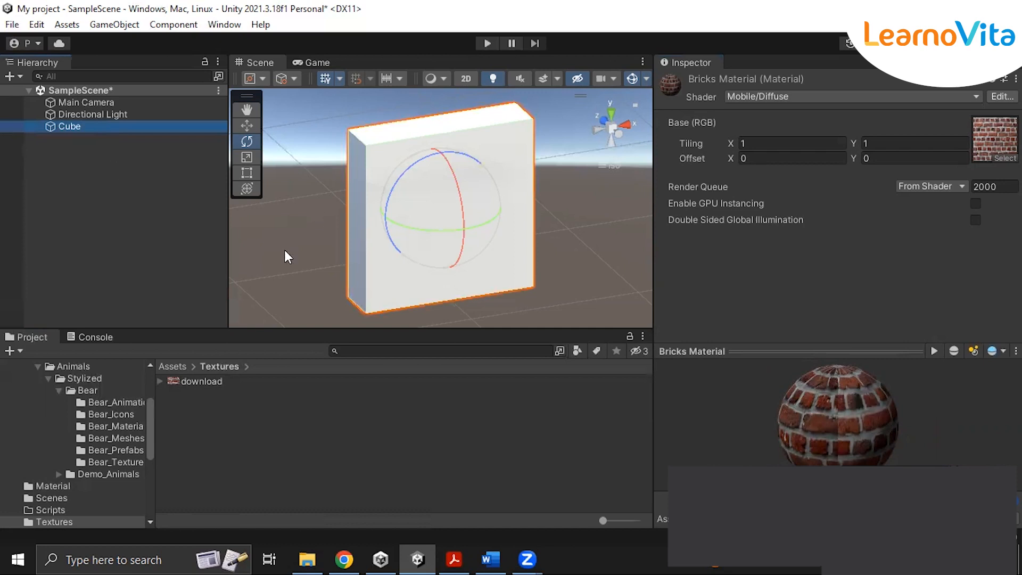
{"action": "left_click", "coordinate": [247, 126]}
{"action": "left_click", "coordinate": [203, 381]}
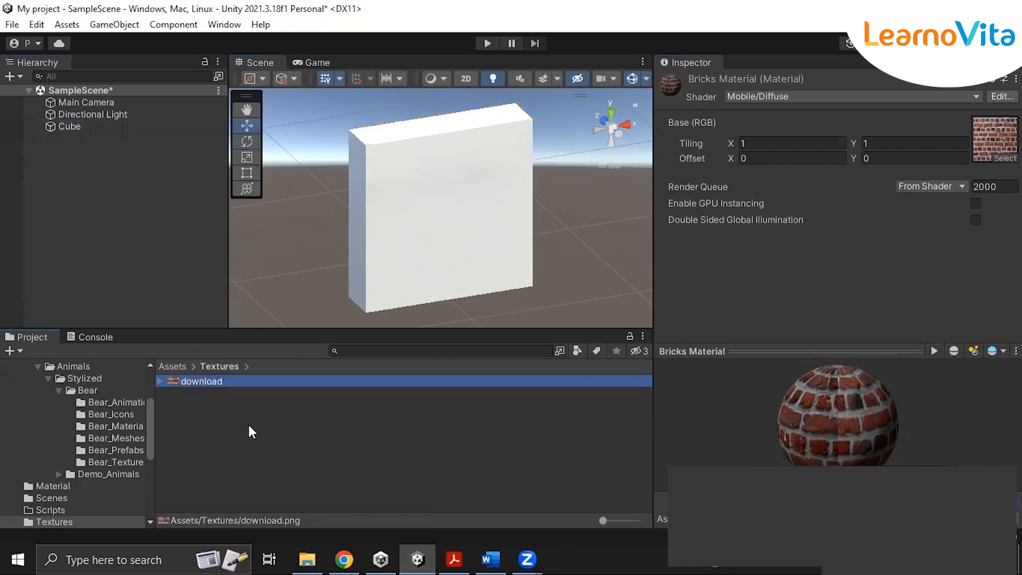
{"action": "left_click", "coordinate": [243, 470]}
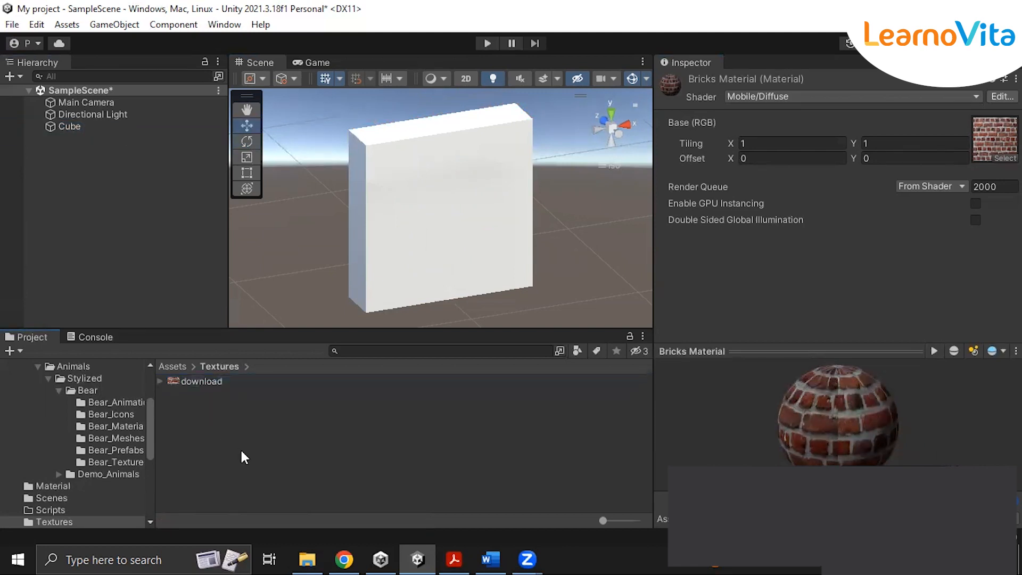
{"action": "right_click", "coordinate": [250, 460]}
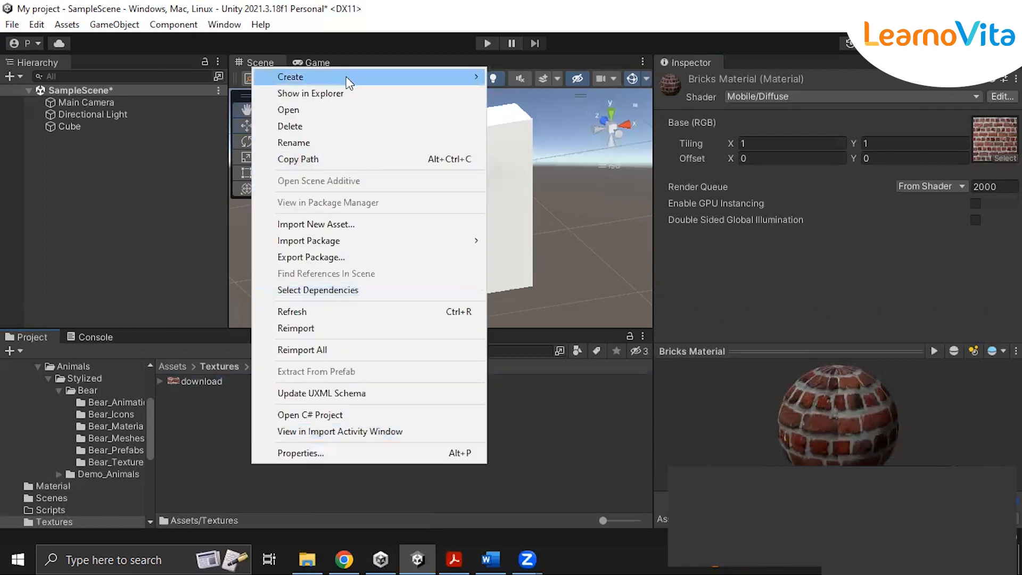
{"action": "mouse_move", "coordinate": [348, 80]}
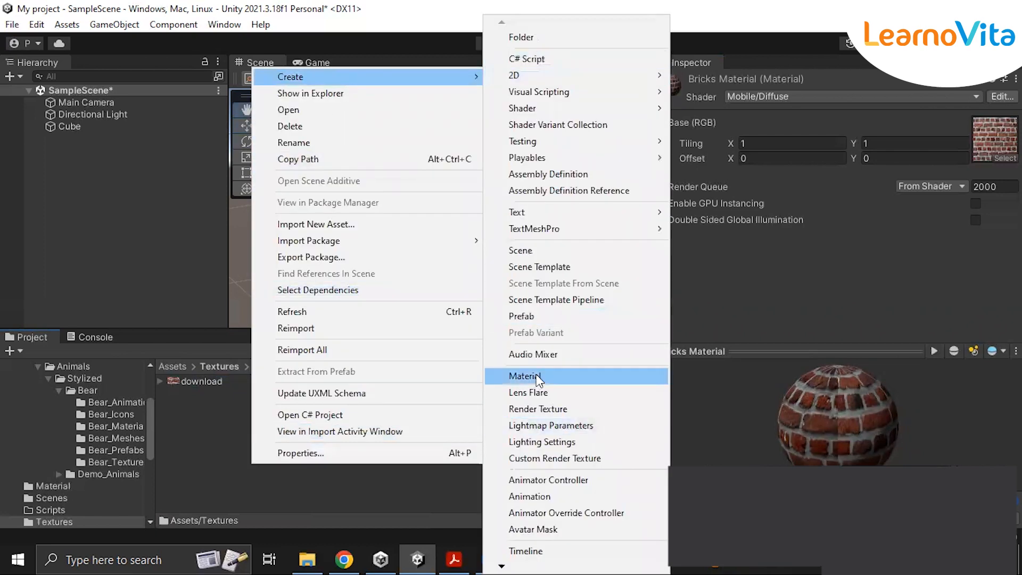
{"action": "left_click", "coordinate": [308, 491]}
{"action": "left_click", "coordinate": [206, 383]}
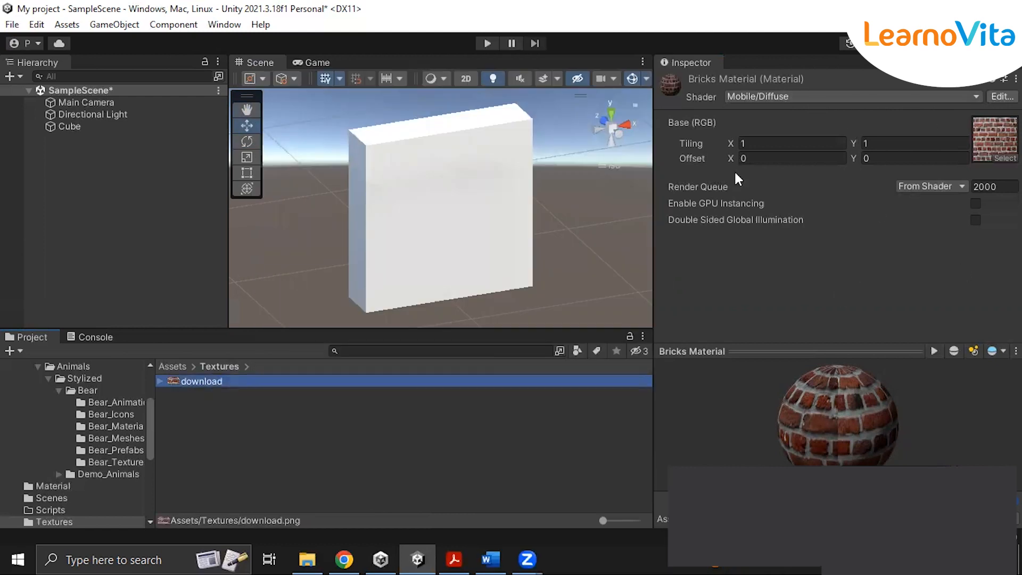
{"action": "left_click", "coordinate": [834, 96]}
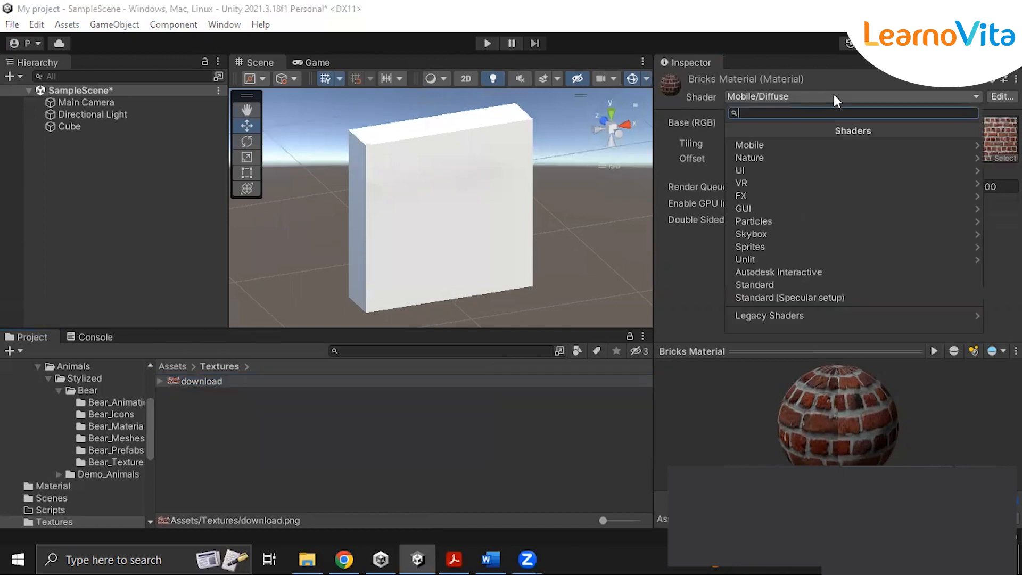
{"action": "left_click", "coordinate": [883, 80]}
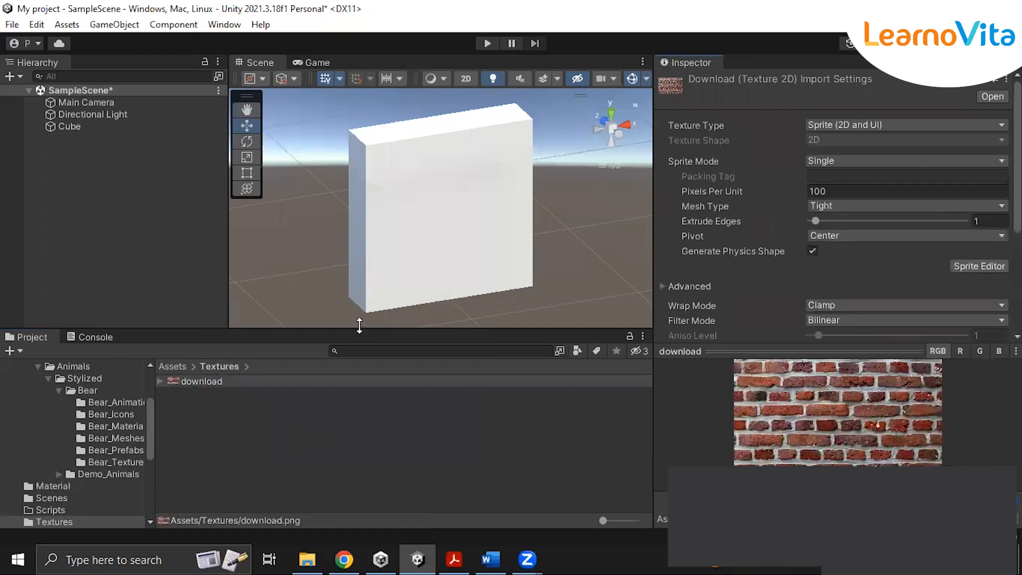
Apply Bricks Material from the Material folder to the Cube's Mesh Renderer as Element 0
{"action": "left_click", "coordinate": [70, 127]}
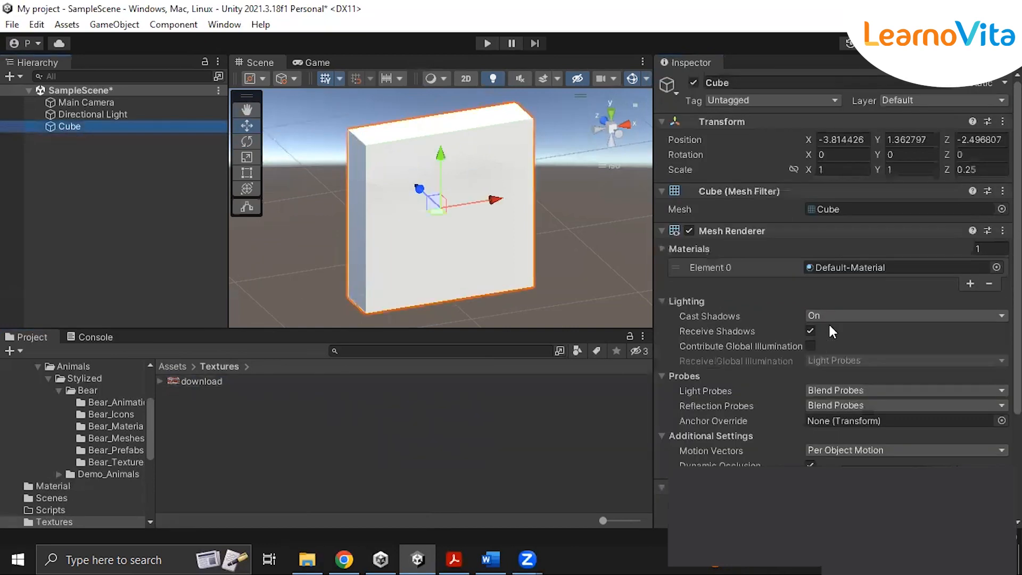
{"action": "scroll", "coordinate": [828, 323], "scroll_direction": "down", "scroll_amount": 3}
{"action": "scroll", "coordinate": [828, 323], "scroll_direction": "up", "scroll_amount": 2}
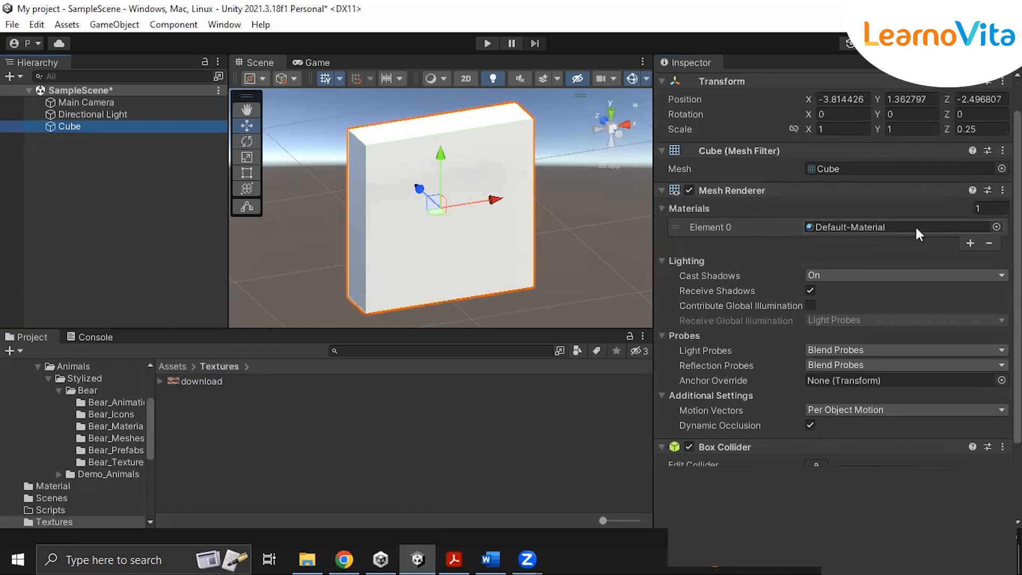
{"action": "left_click_drag", "start_coordinate": [196, 378], "coordinate": [321, 446]}
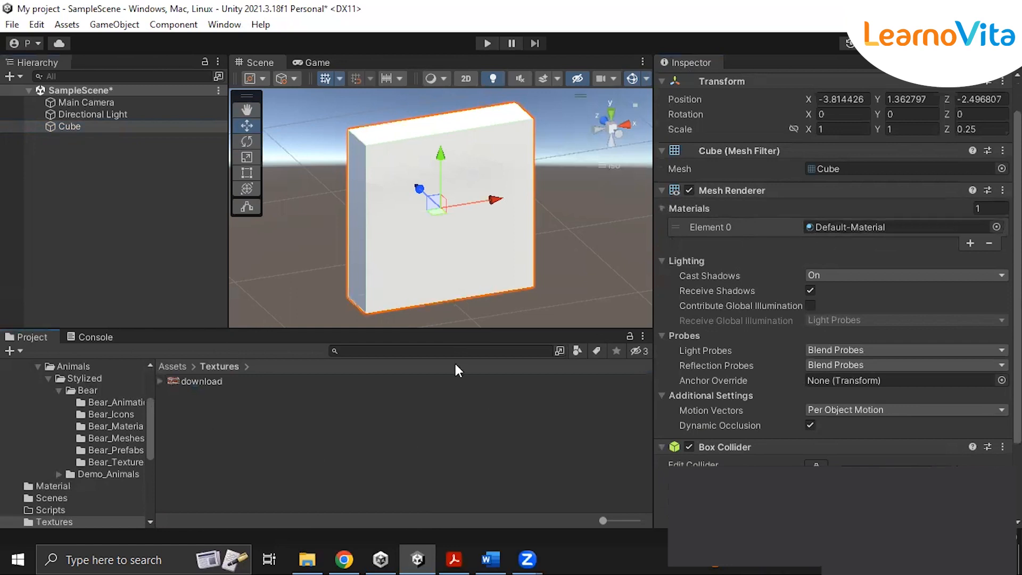
{"action": "left_click", "coordinate": [172, 367]}
{"action": "double_click", "coordinate": [186, 392]}
{"action": "left_click_drag", "start_coordinate": [216, 382], "coordinate": [829, 224]}
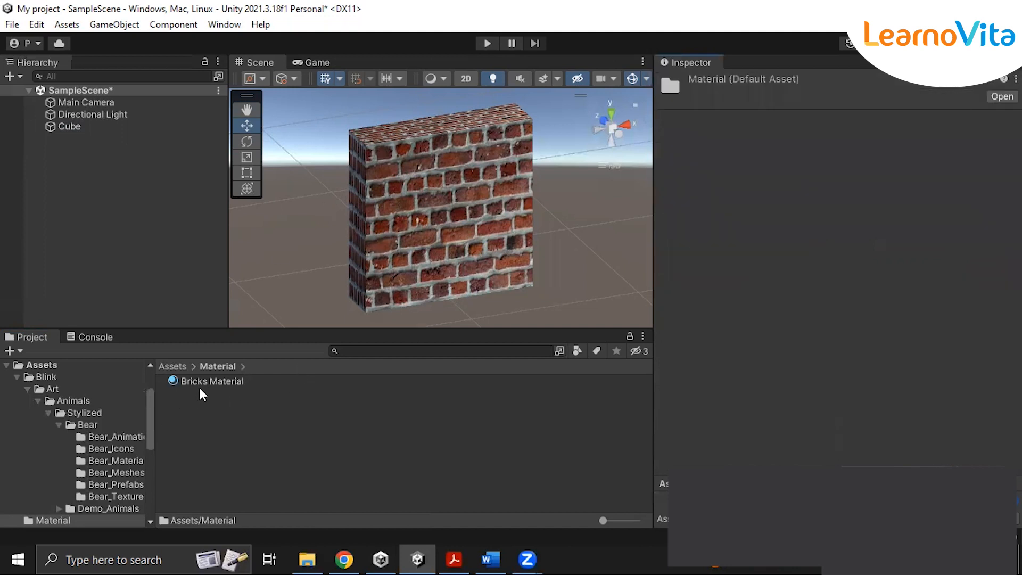
Review the Mobile shader options of Bricks Material and the material assignment in the Cube's Mesh Renderer
{"action": "left_click", "coordinate": [309, 384]}
{"action": "left_click", "coordinate": [927, 98]}
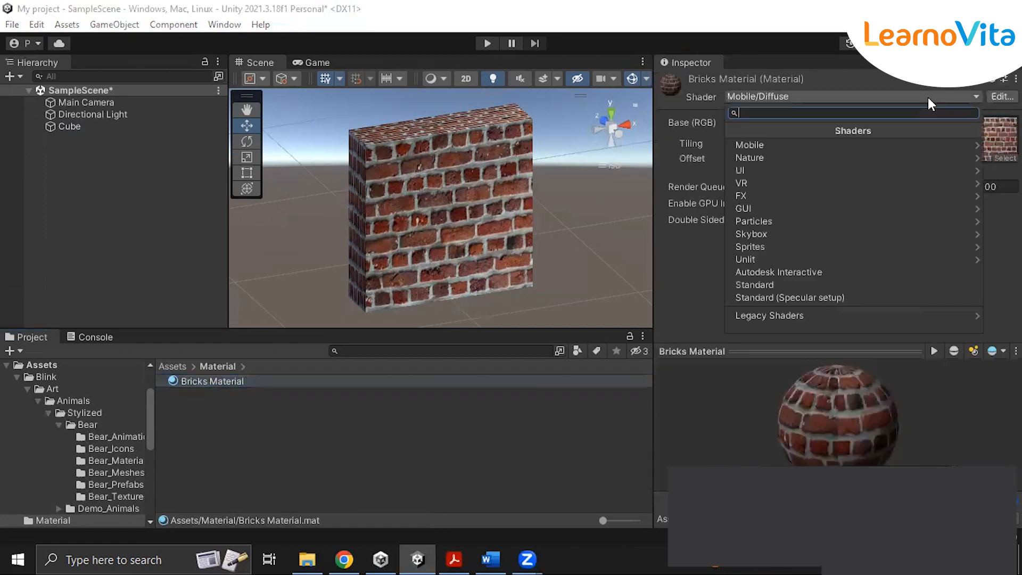
{"action": "left_click", "coordinate": [800, 146]}
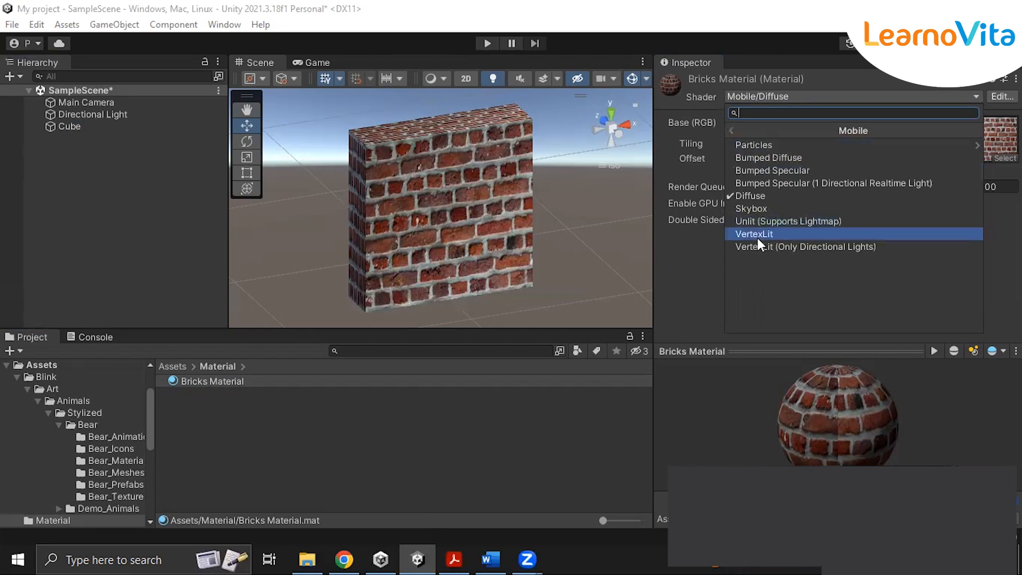
{"action": "left_click", "coordinate": [527, 225]}
{"action": "left_click", "coordinate": [588, 236]}
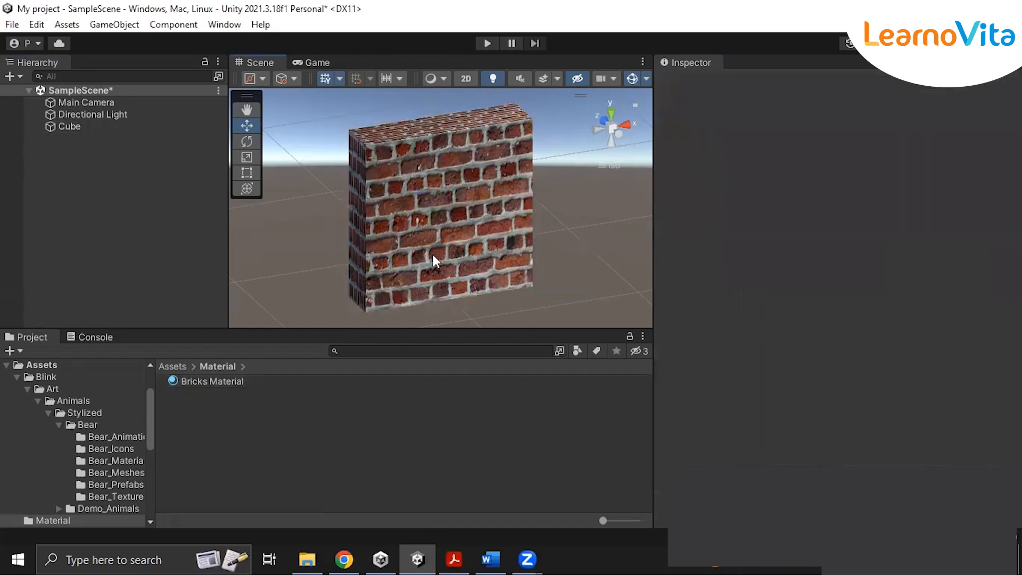
{"action": "left_click", "coordinate": [61, 126]}
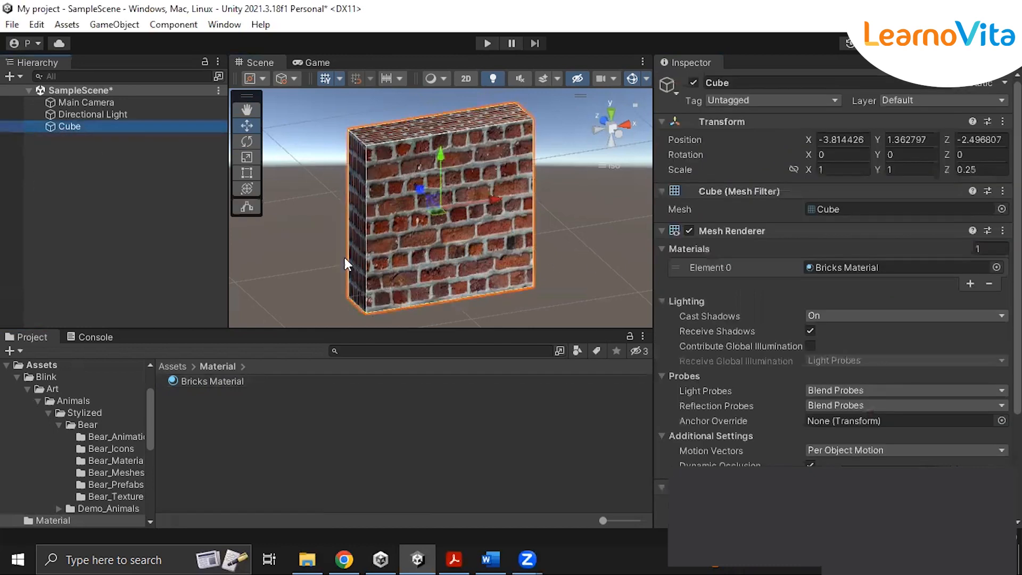
{"action": "left_click", "coordinate": [563, 192]}
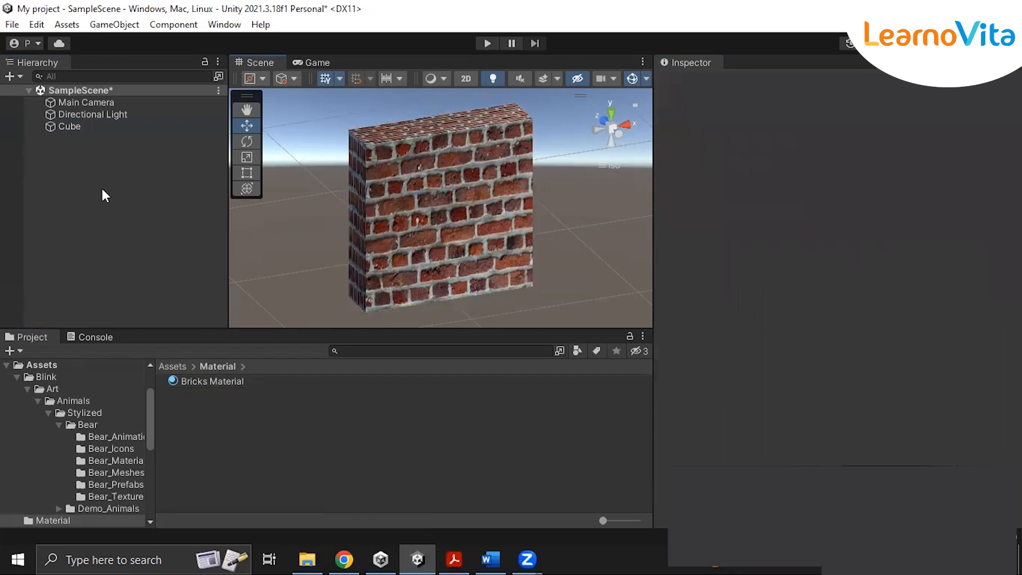
Delete the Cube from SampleScene and save the scene
{"action": "left_click", "coordinate": [218, 90]}
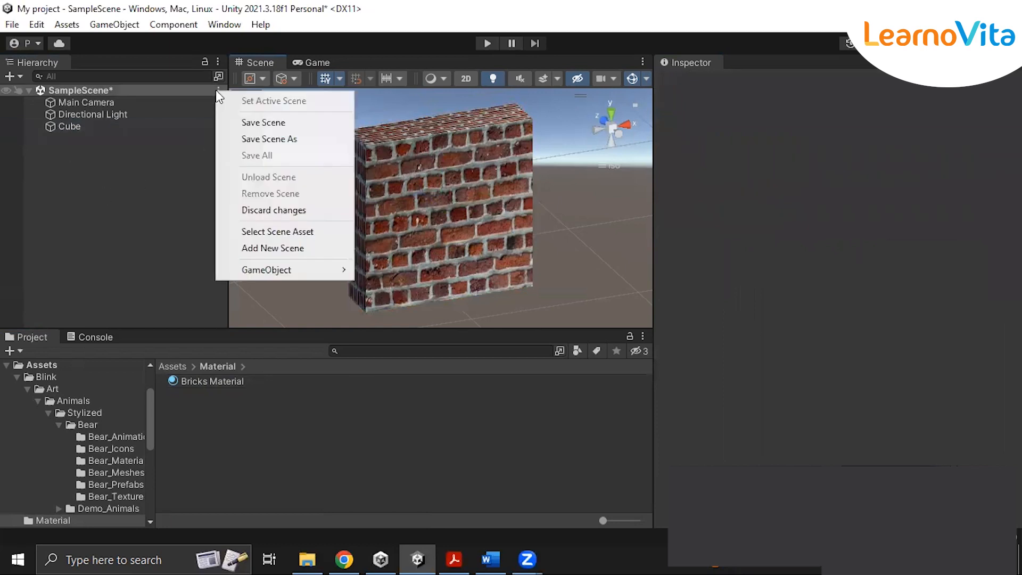
{"action": "left_click", "coordinate": [139, 148]}
{"action": "left_click", "coordinate": [71, 126]}
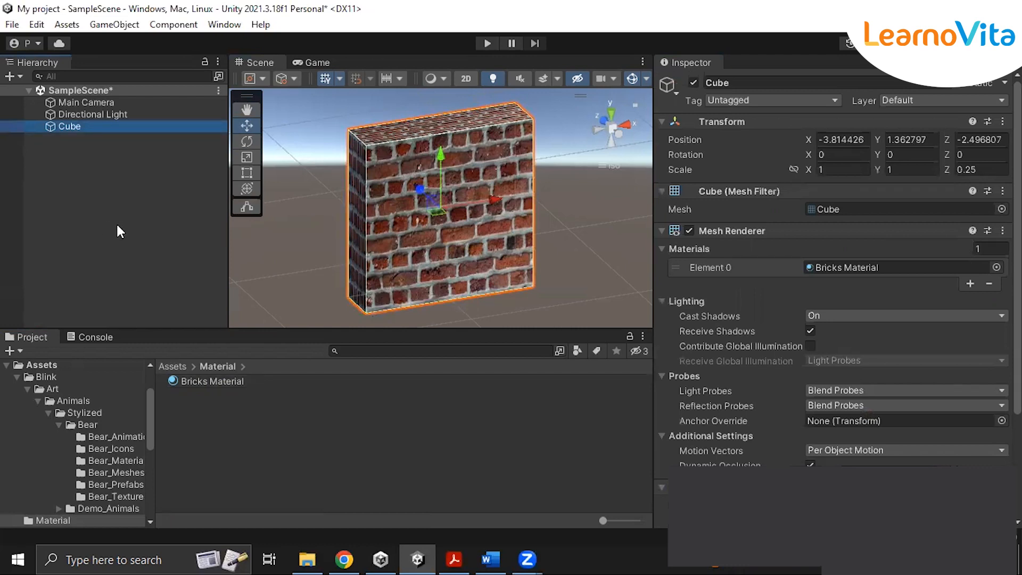
{"action": "right_click", "coordinate": [75, 127]}
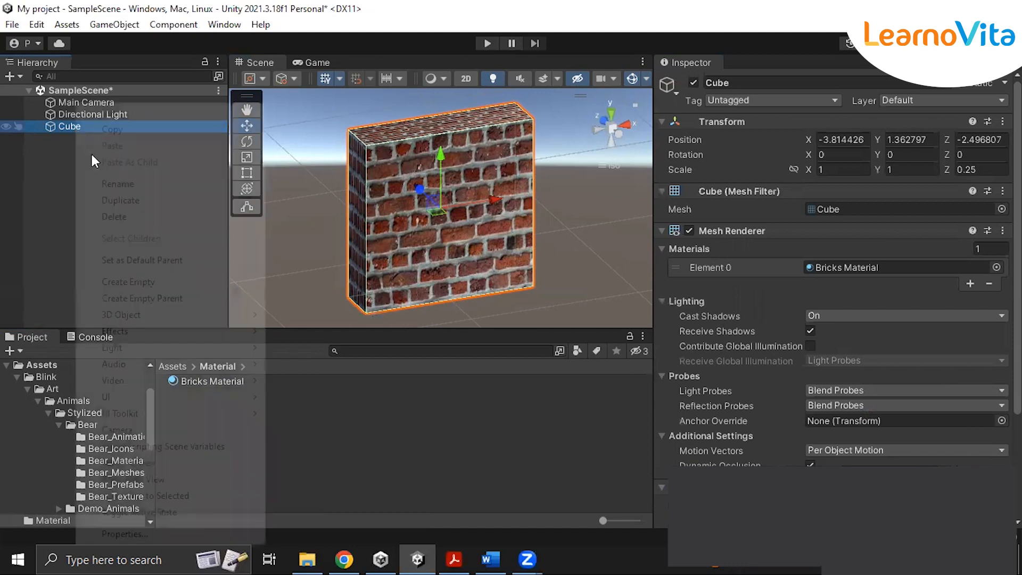
{"action": "left_click", "coordinate": [101, 217]}
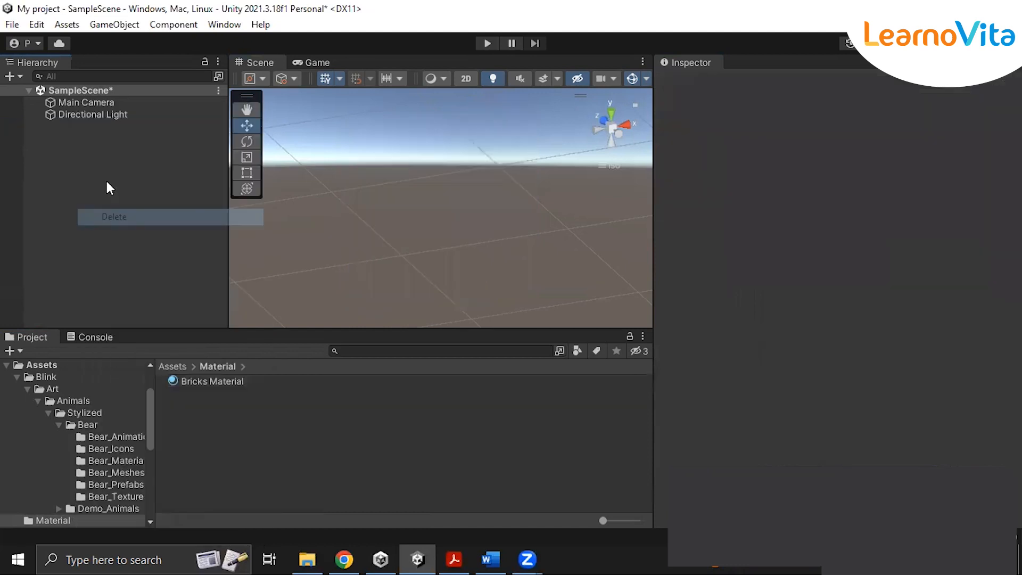
{"action": "left_click", "coordinate": [218, 91]}
{"action": "left_click", "coordinate": [234, 120]}
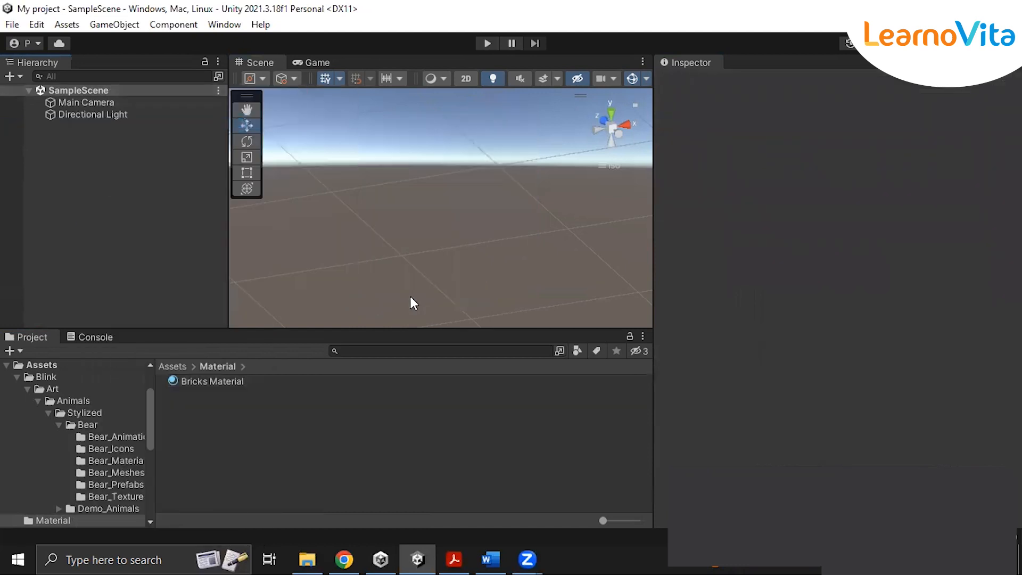
Switch to the Unity Asset Store in Chrome and search the free assets for "robot kyle"
{"action": "left_click", "coordinate": [344, 559]}
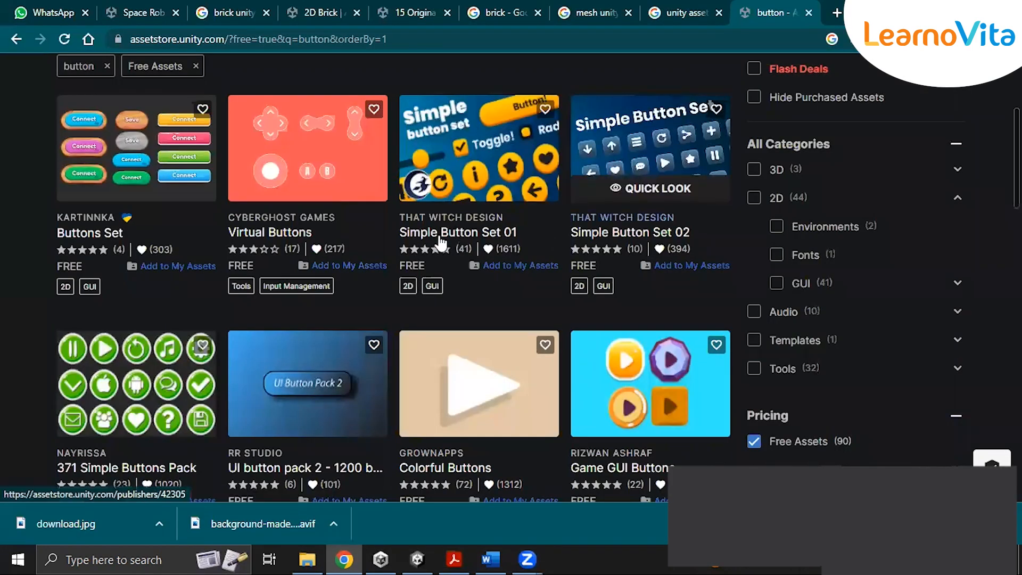
{"action": "scroll", "coordinate": [438, 235], "scroll_direction": "down", "scroll_amount": 1}
{"action": "scroll", "coordinate": [439, 234], "scroll_direction": "down", "scroll_amount": 1}
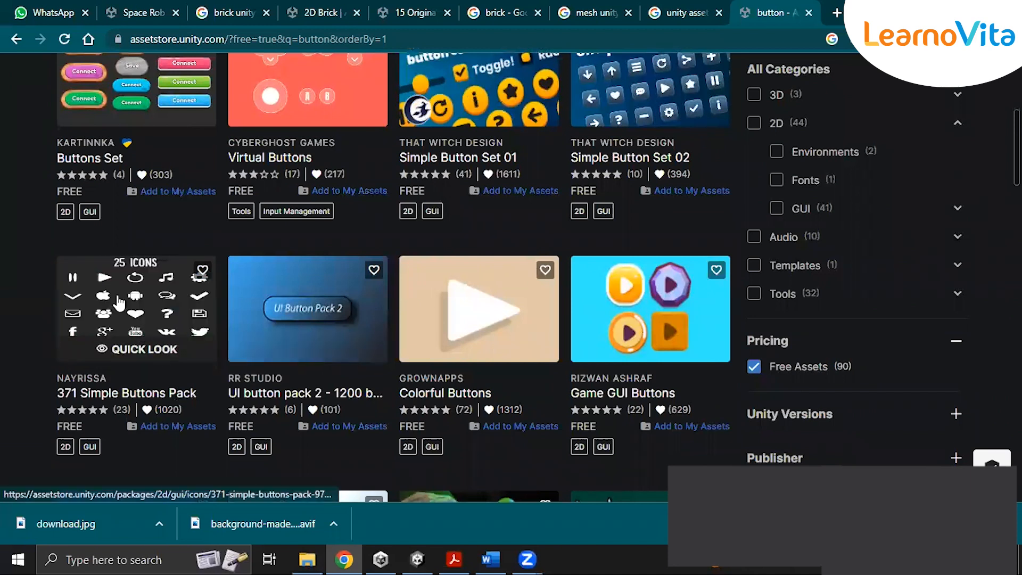
{"action": "scroll", "coordinate": [125, 311], "scroll_direction": "up", "scroll_amount": 6}
{"action": "left_click", "coordinate": [266, 130]}
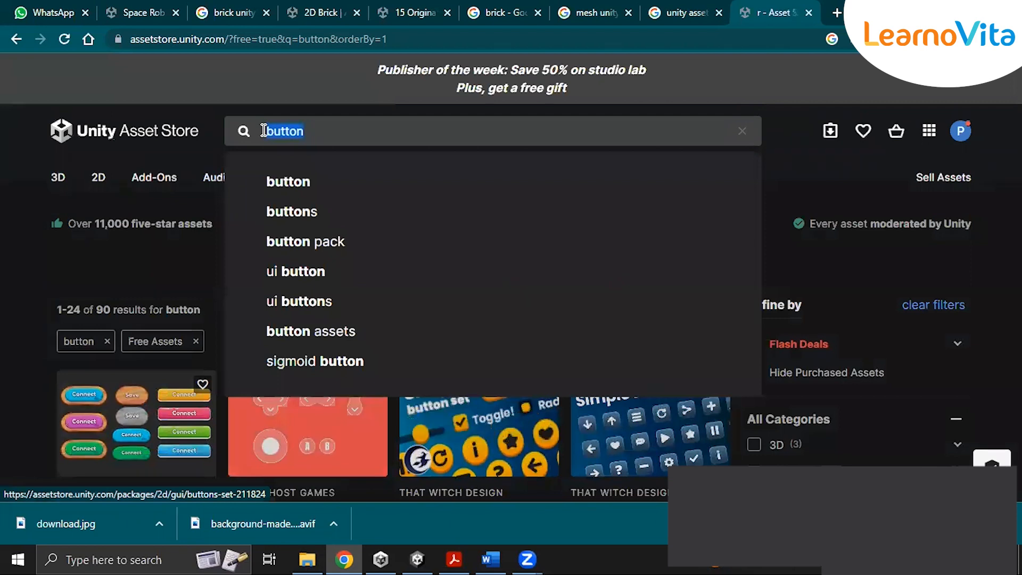
{"action": "type", "text": "robots"}
{"action": "key", "text": "BackSpace"}
{"action": "type", "text": "kypl"}
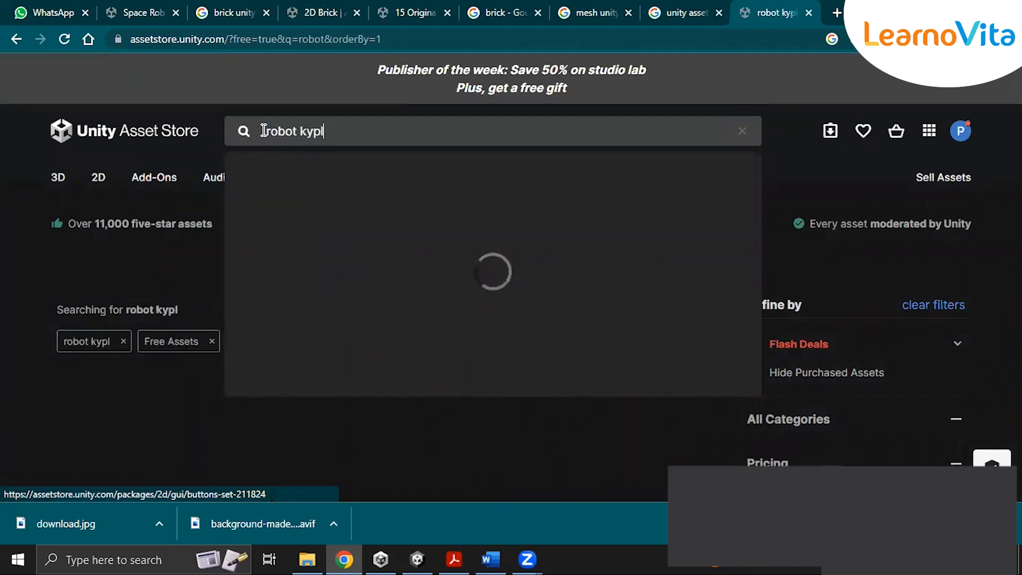
{"action": "key", "text": "BackSpace"}
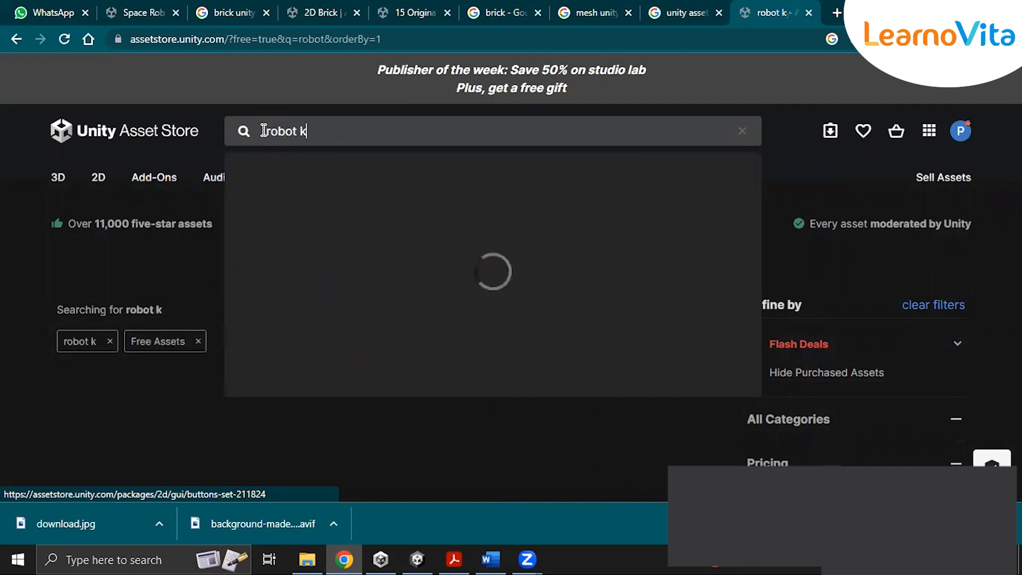
{"action": "type", "text": "le"}
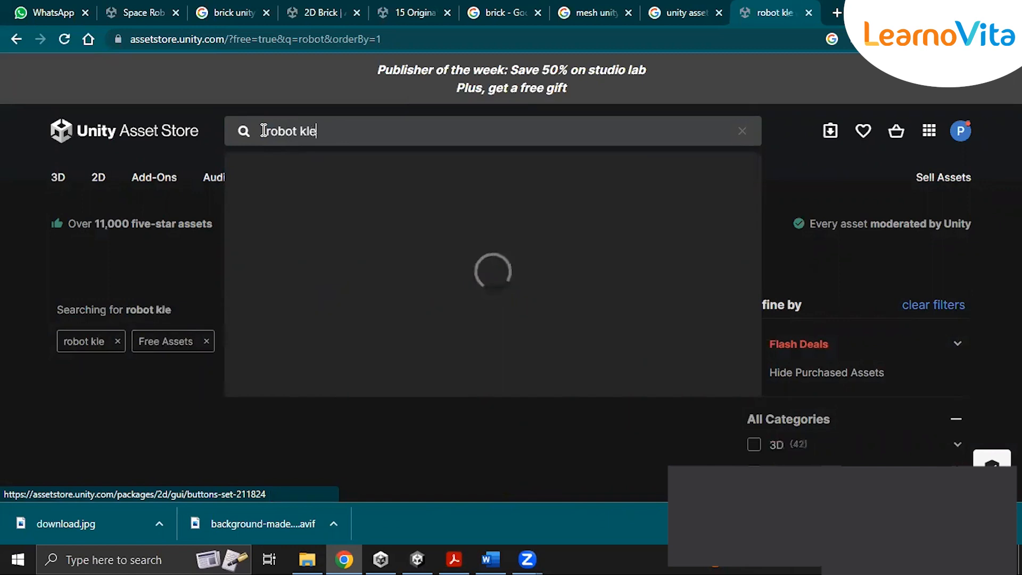
{"action": "key", "text": "BackSpace"}
{"action": "key", "text": "BackSpace"}
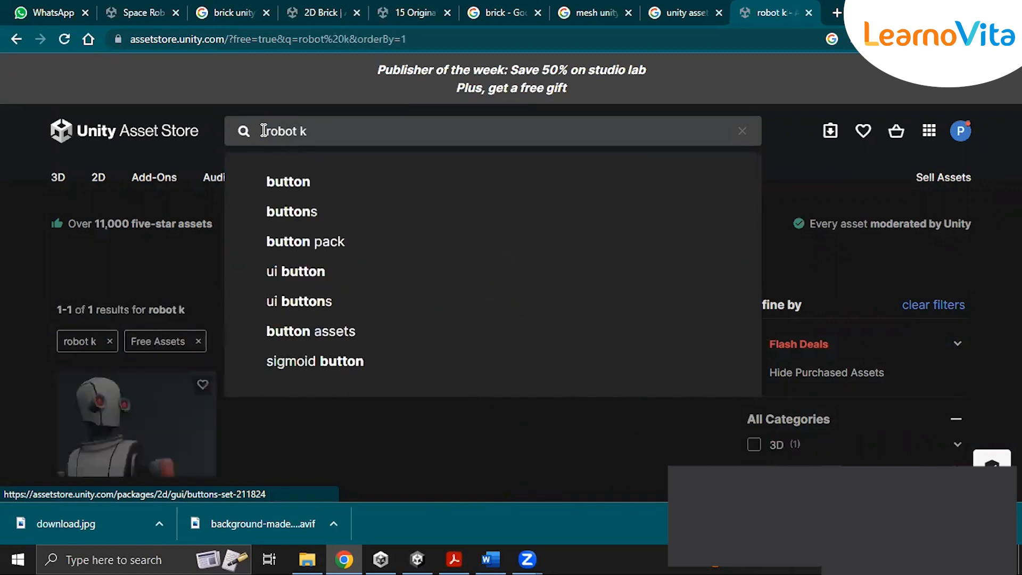
{"action": "type", "text": "yle"}
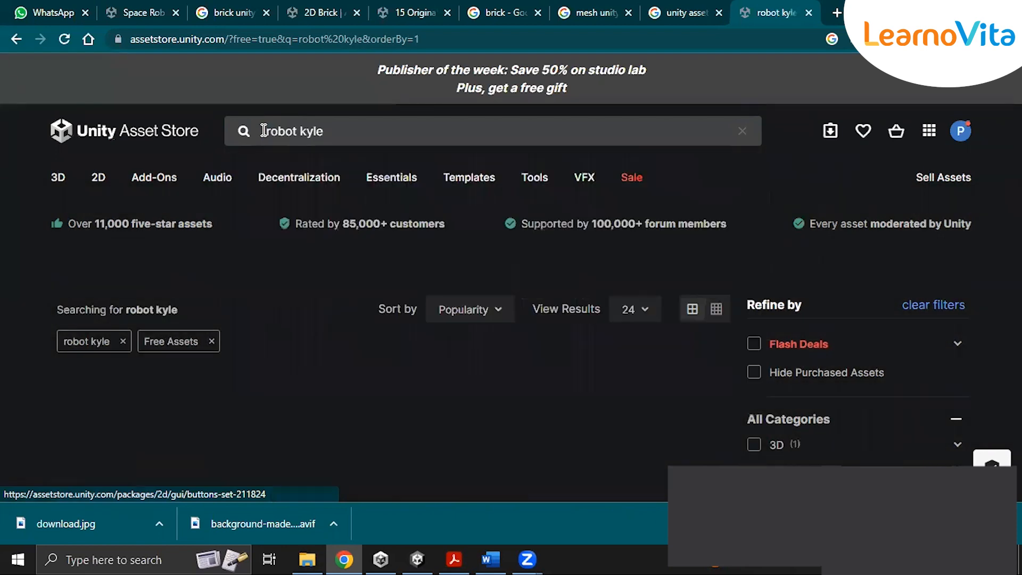
{"action": "scroll", "coordinate": [309, 418], "scroll_direction": "down", "scroll_amount": 3}
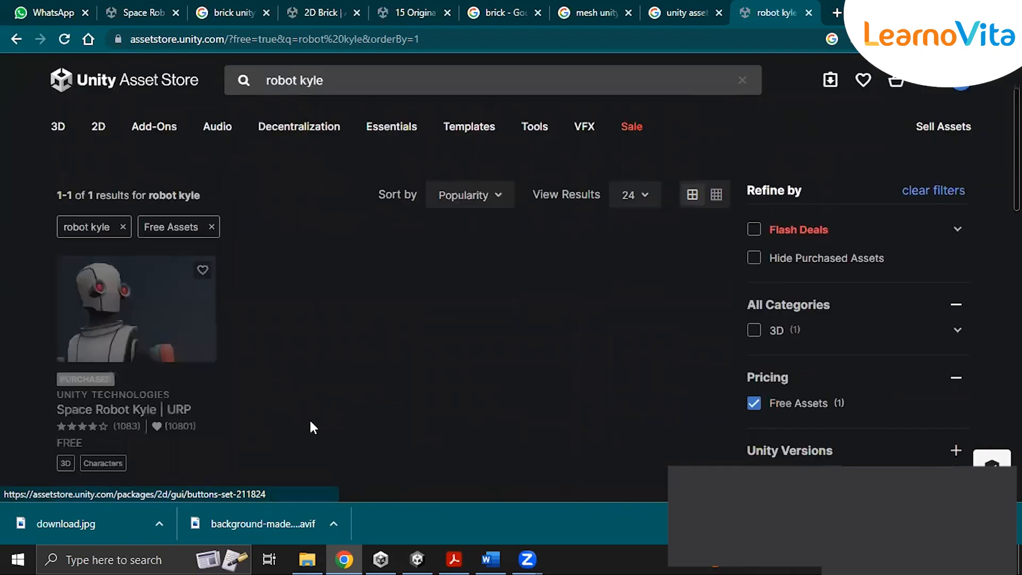
{"action": "mouse_move", "coordinate": [115, 319]}
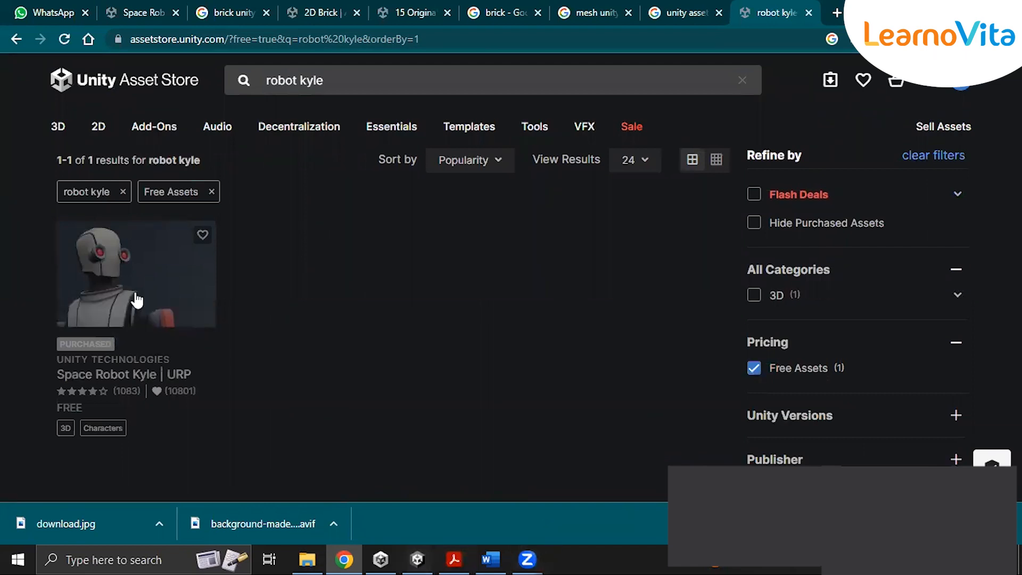
{"action": "mouse_move", "coordinate": [136, 300]}
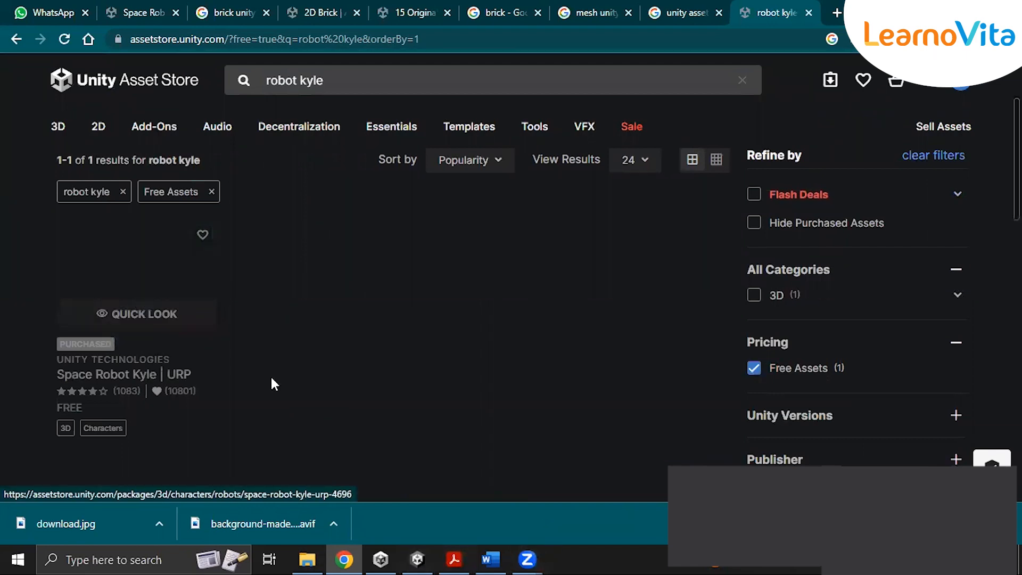
Switch to the Unity editor and find the Space Robot Kyle package by searching My Assets in the Package Manager for "kyle"
{"action": "left_click", "coordinate": [417, 558]}
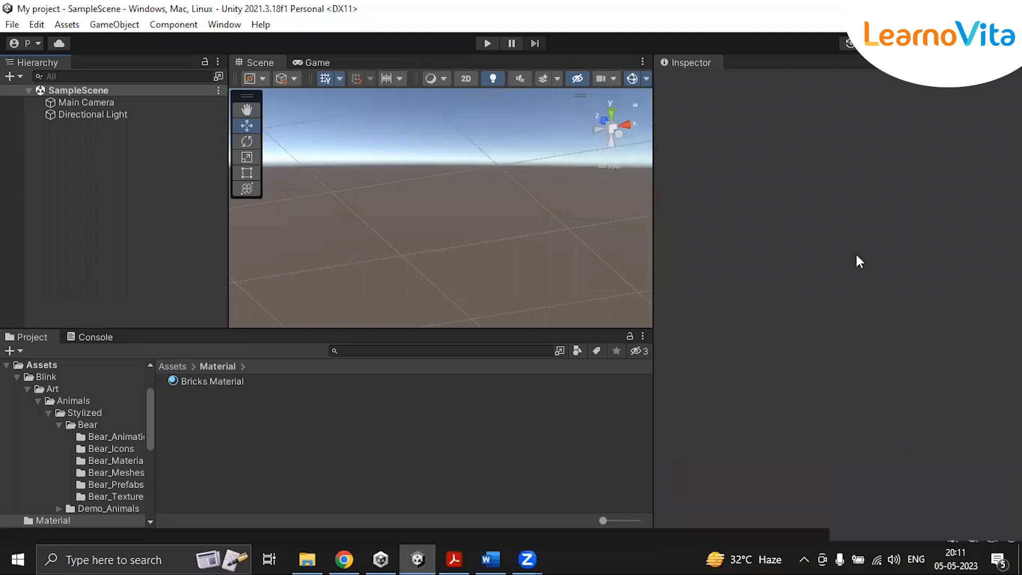
{"action": "left_click", "coordinate": [230, 25]}
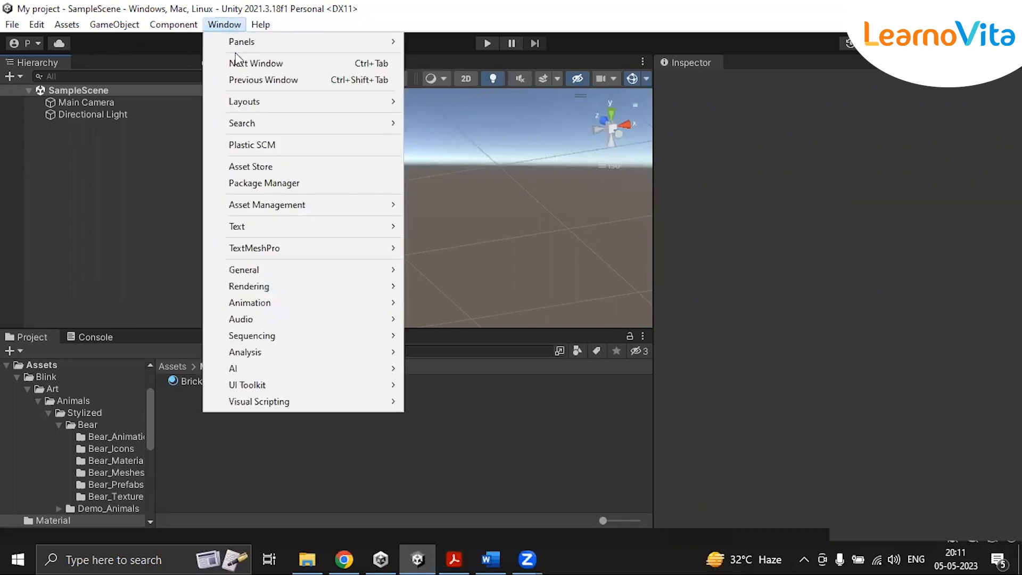
{"action": "left_click", "coordinate": [258, 183]}
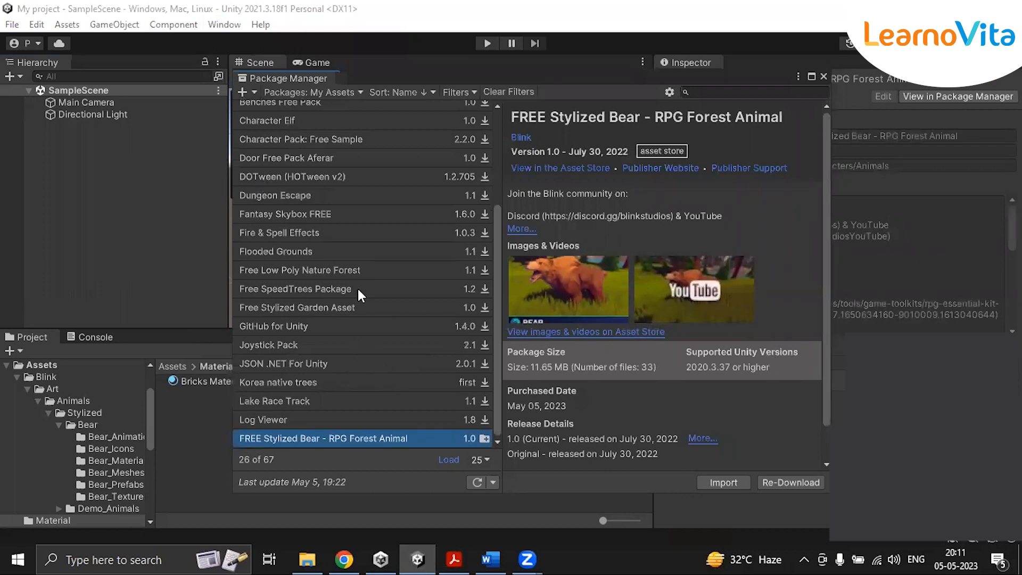
{"action": "scroll", "coordinate": [358, 289], "scroll_direction": "up", "scroll_amount": 5}
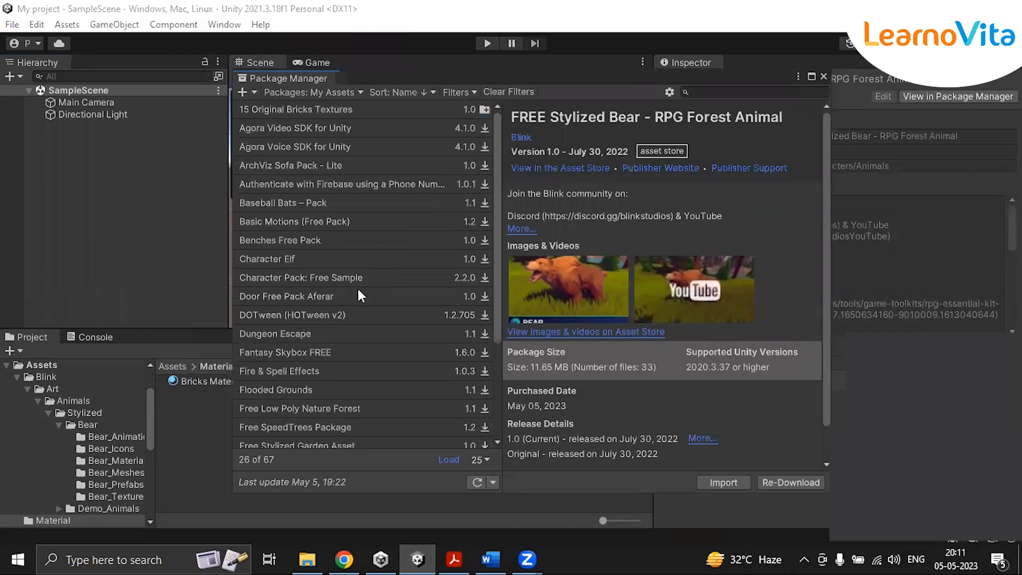
{"action": "left_click", "coordinate": [725, 93]}
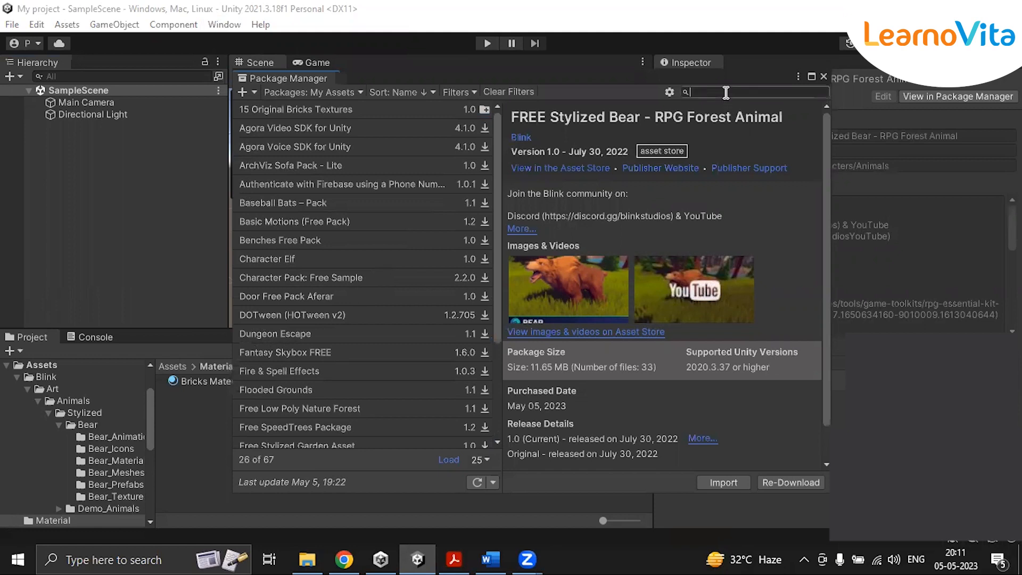
{"action": "type", "text": "kyle"}
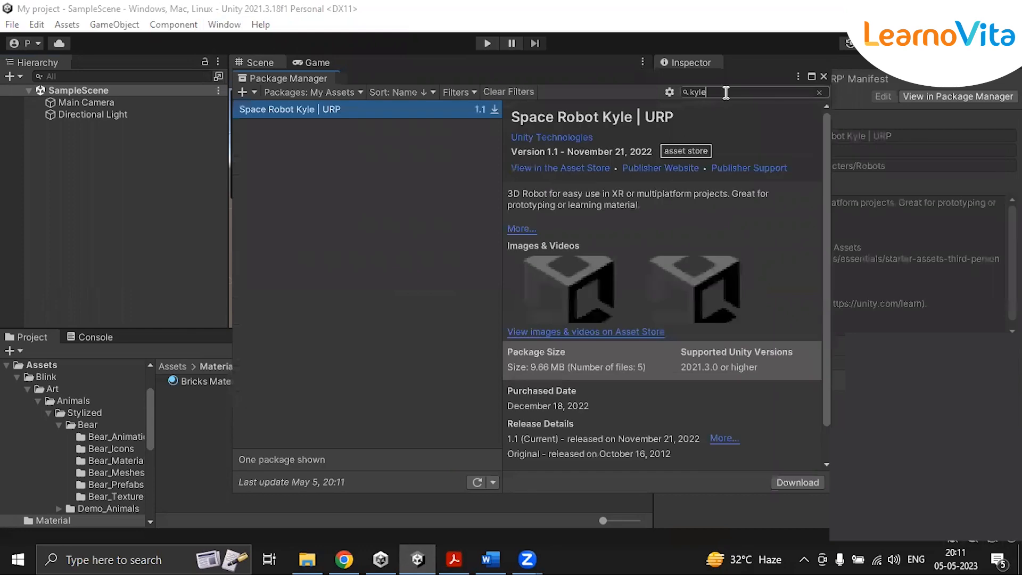
{"action": "left_click", "coordinate": [283, 111]}
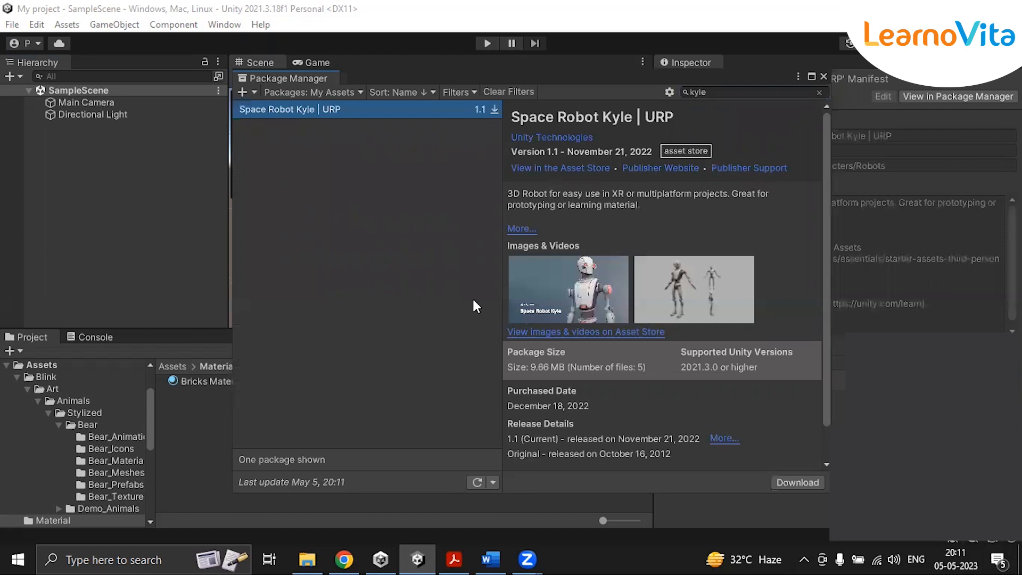
Download the Space Robot Kyle | URP package, import all of its files into the project and close the Package Manager
{"action": "left_click", "coordinate": [816, 484]}
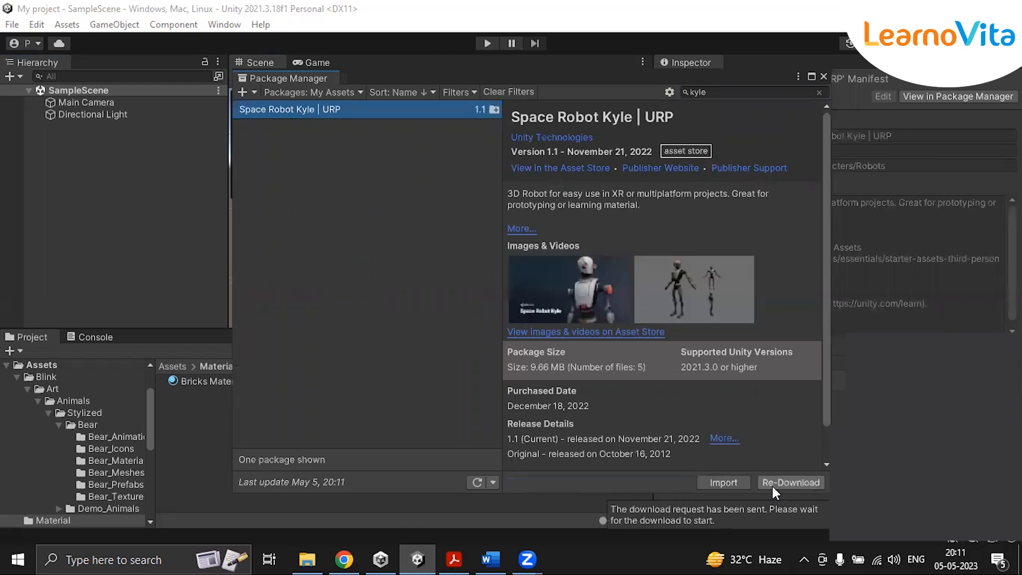
{"action": "left_click", "coordinate": [719, 481]}
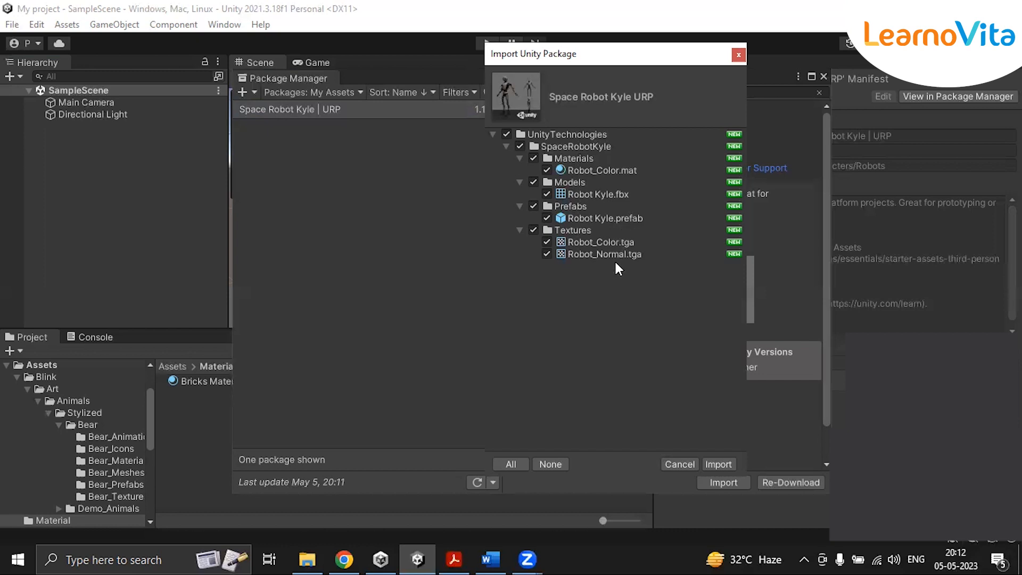
{"action": "left_click", "coordinate": [718, 464]}
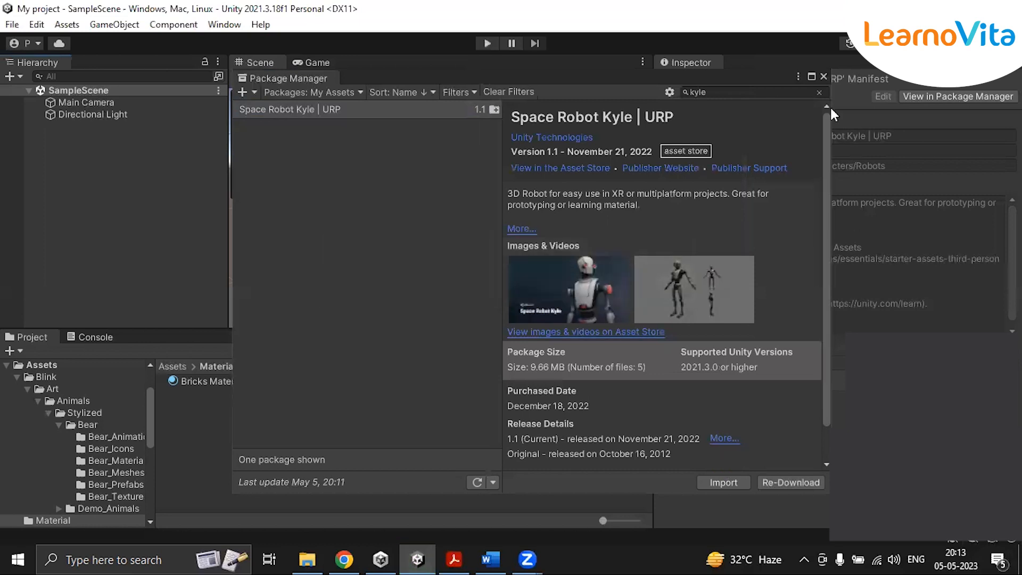
{"action": "left_click", "coordinate": [824, 76]}
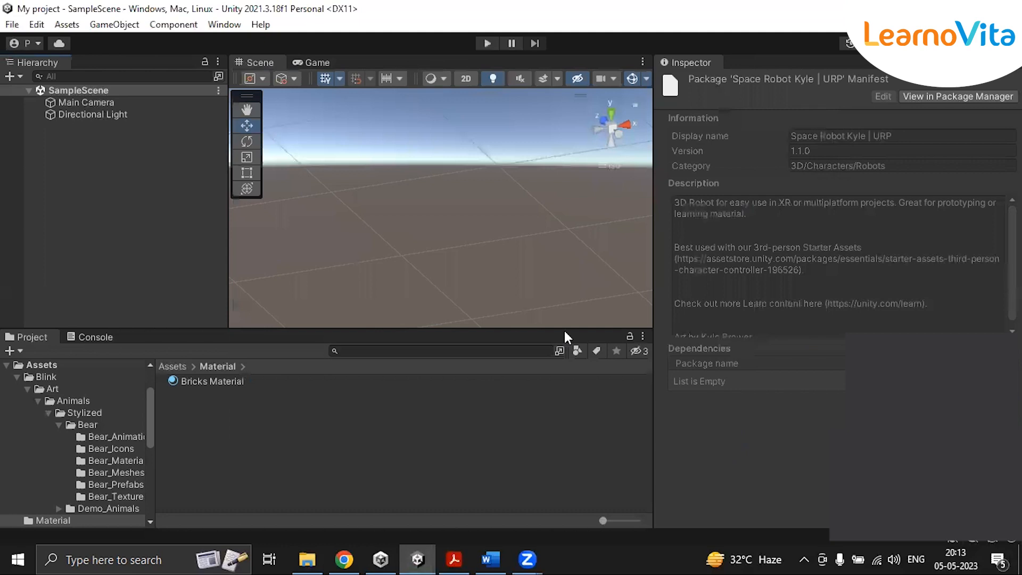
Add the Robot Kyle prefab from UnityTechnologies/SpaceRobotKyle/Prefabs to SampleScene in the Hierarchy
{"action": "left_click", "coordinate": [171, 366]}
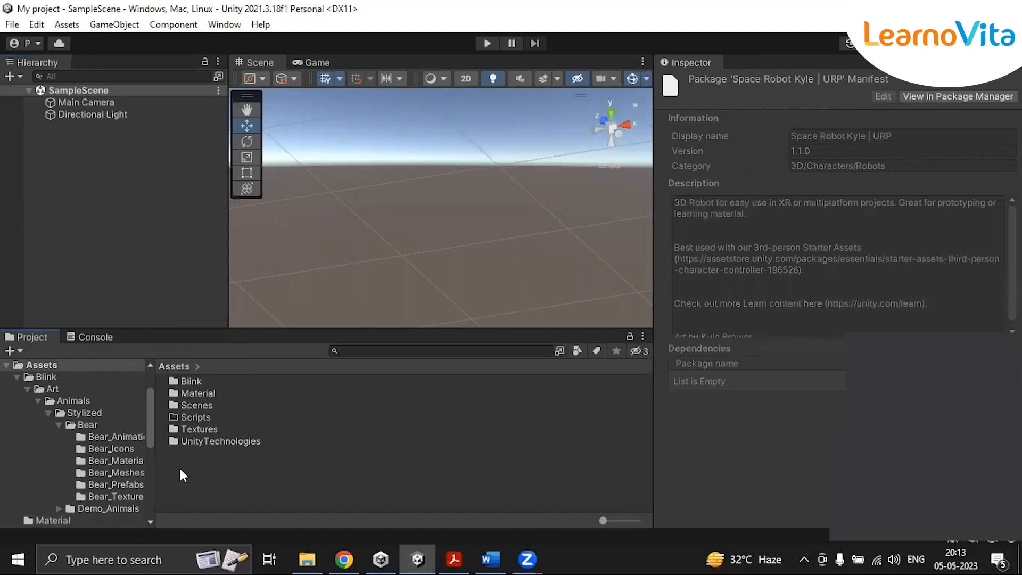
{"action": "double_click", "coordinate": [202, 441]}
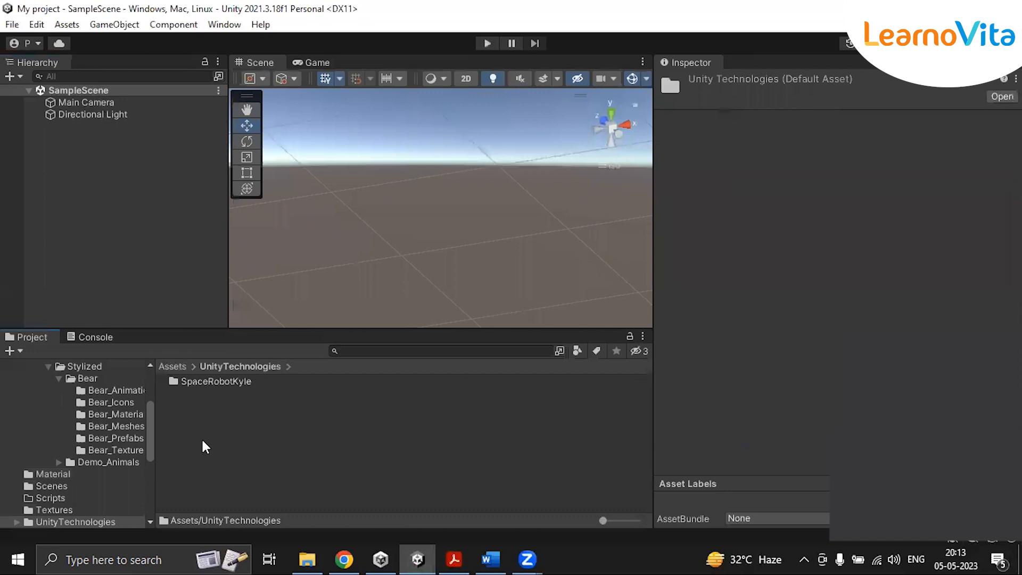
{"action": "double_click", "coordinate": [211, 382]}
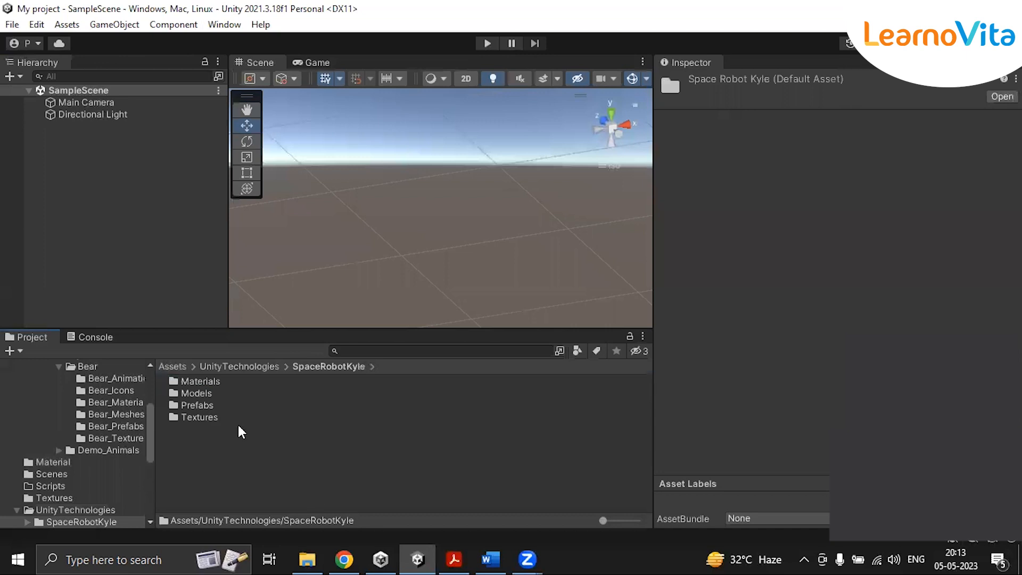
{"action": "double_click", "coordinate": [197, 406]}
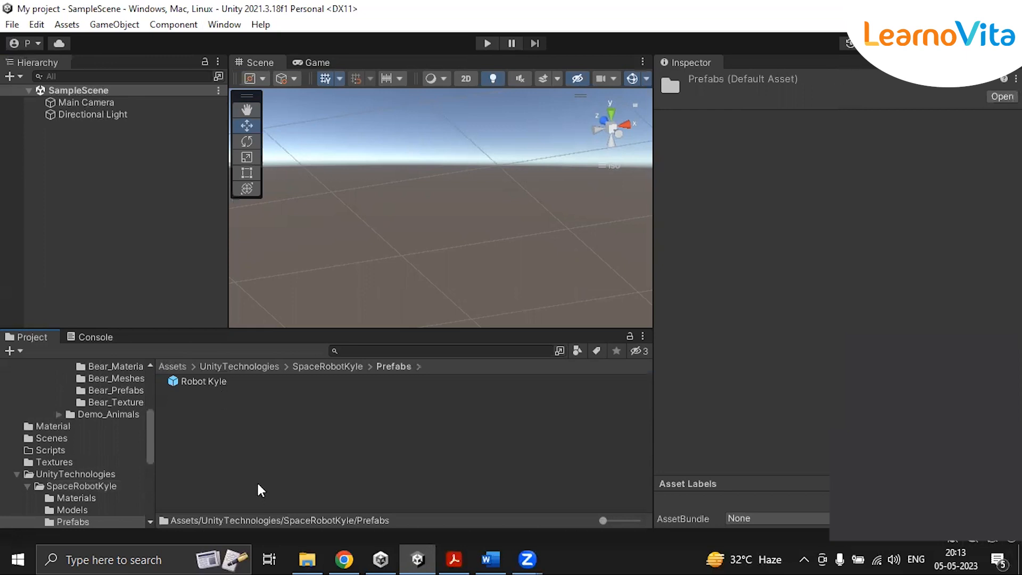
{"action": "left_click", "coordinate": [215, 381]}
{"action": "left_click_drag", "start_coordinate": [216, 381], "coordinate": [94, 163]}
{"action": "left_click_drag", "start_coordinate": [94, 162], "coordinate": [95, 167]}
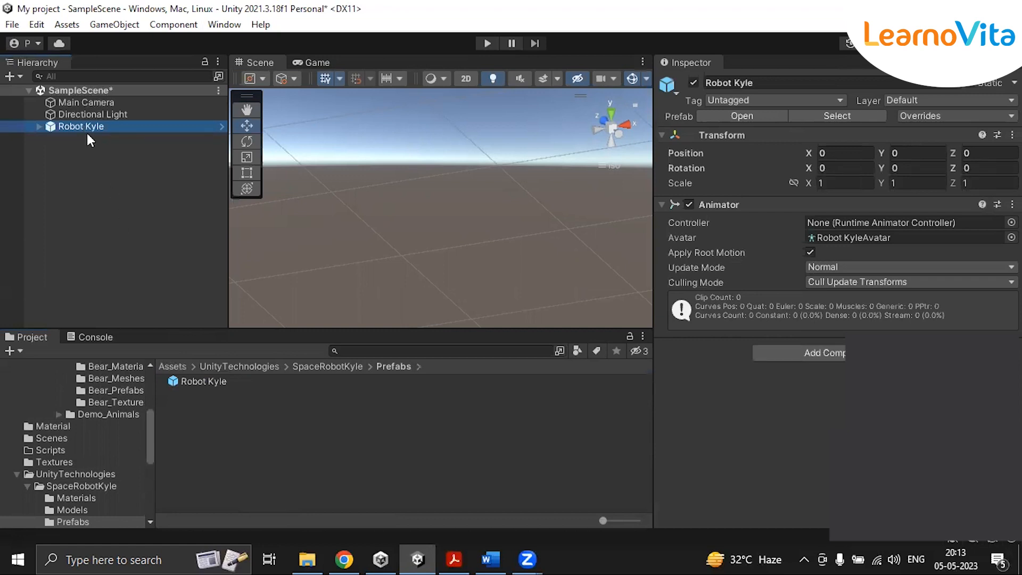
Examine the joint structure under Robot Kyle's Root, Hip and Ribs in the Hierarchy, and collapse it again
{"action": "left_click", "coordinate": [39, 126]}
{"action": "left_click", "coordinate": [49, 150]}
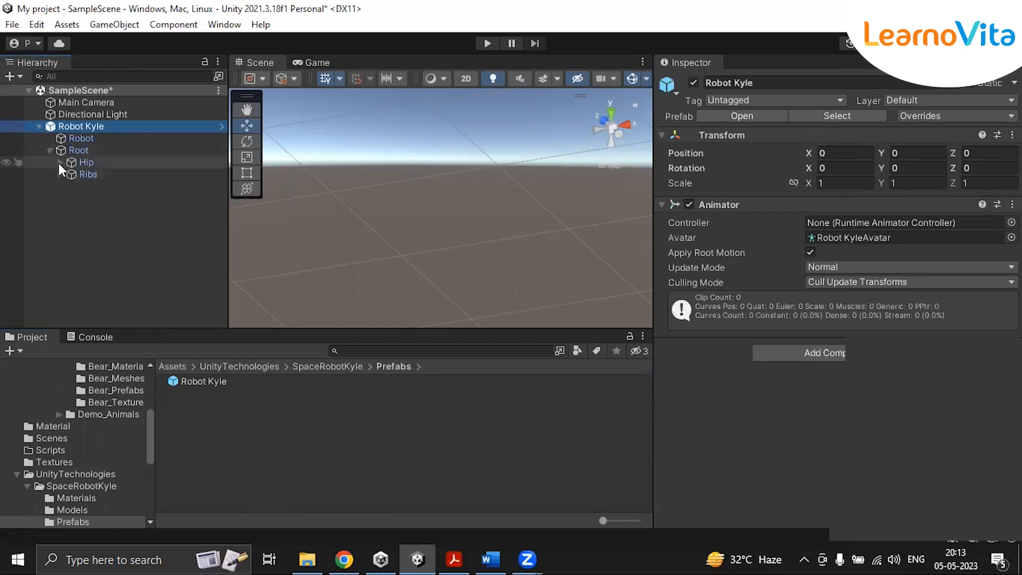
{"action": "left_click", "coordinate": [60, 162]}
{"action": "left_click", "coordinate": [60, 198]}
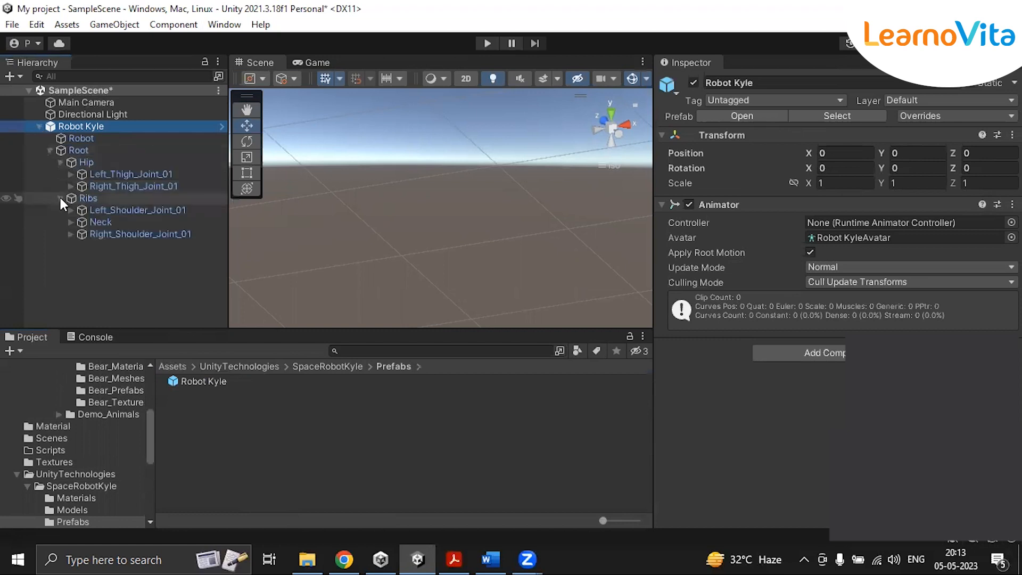
{"action": "left_click", "coordinate": [50, 151]}
{"action": "left_click", "coordinate": [40, 127]}
{"action": "left_click", "coordinate": [98, 149]}
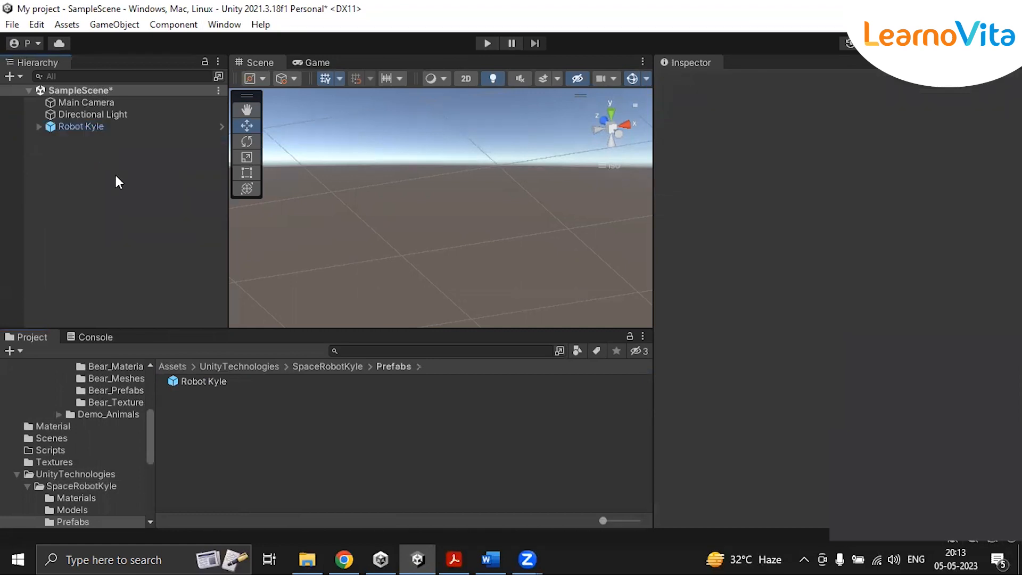
Frame Robot Kyle in the Scene view to inspect its appearance
{"action": "left_click", "coordinate": [100, 126]}
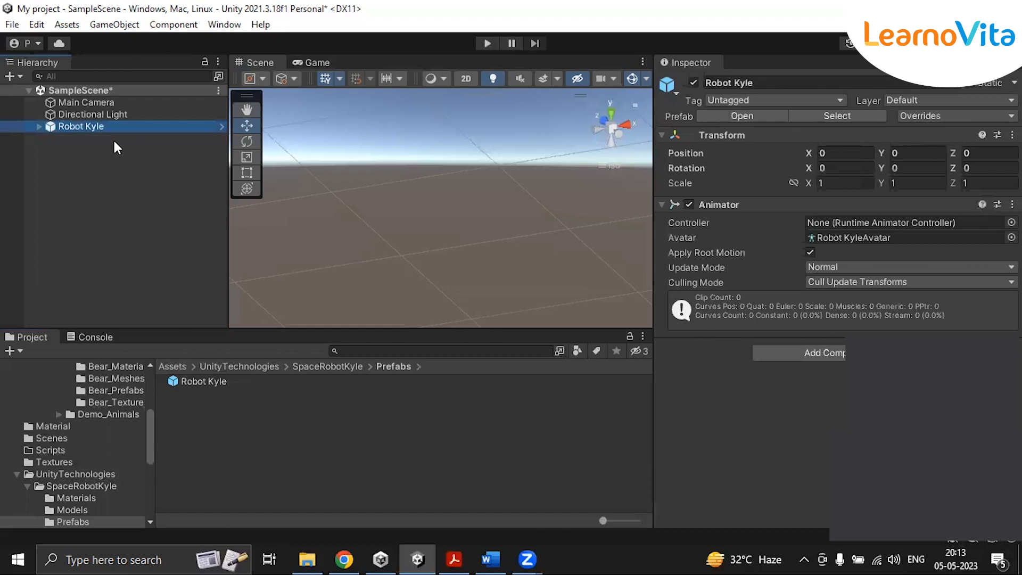
{"action": "double_click", "coordinate": [84, 127]}
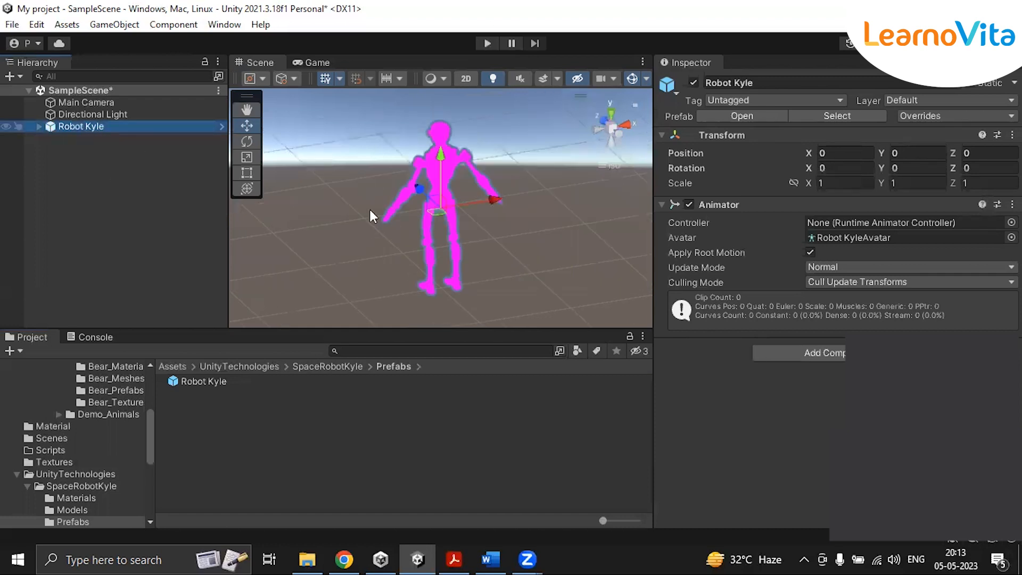
{"action": "left_click", "coordinate": [542, 254]}
Delete Robot Kyle from SampleScene
{"action": "left_click", "coordinate": [90, 127]}
{"action": "right_click", "coordinate": [104, 127]}
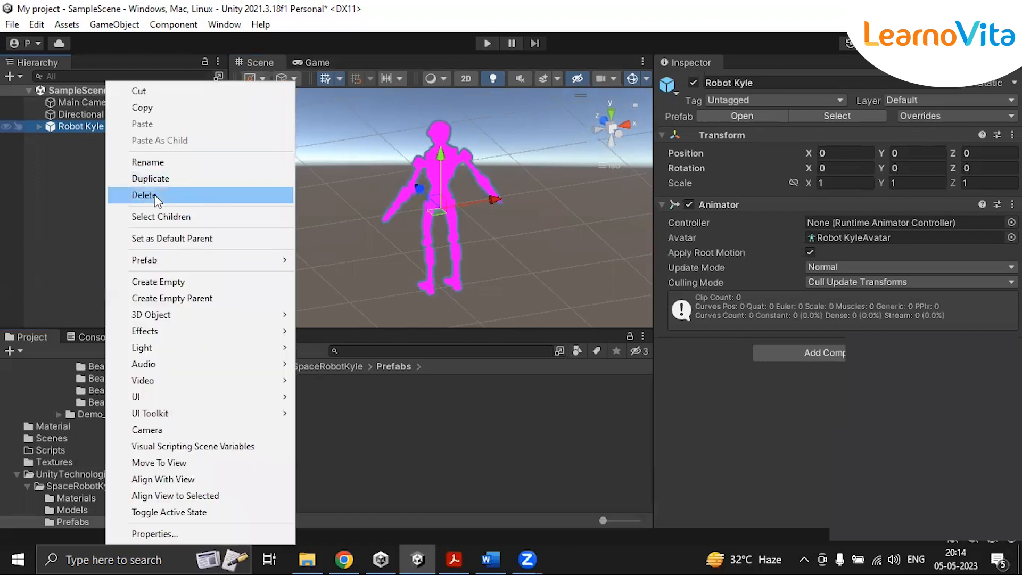
{"action": "left_click", "coordinate": [156, 195]}
Review the Materials, Model and Rig import settings of the Robot Kyle model in the SpaceRobotKyle Models folder
{"action": "left_click", "coordinate": [312, 368]}
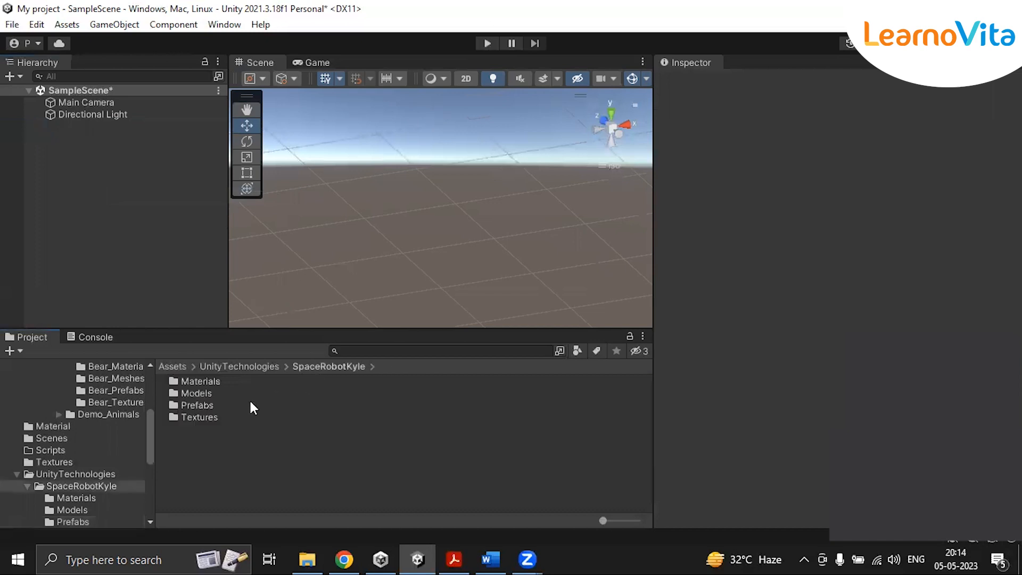
{"action": "double_click", "coordinate": [190, 393]}
{"action": "left_click", "coordinate": [212, 382]}
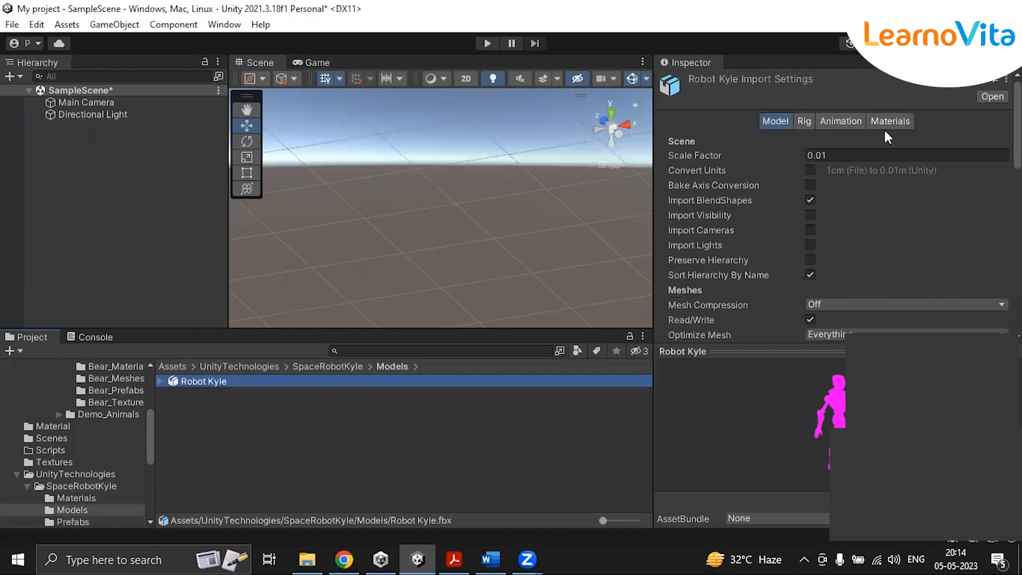
{"action": "left_click", "coordinate": [887, 121]}
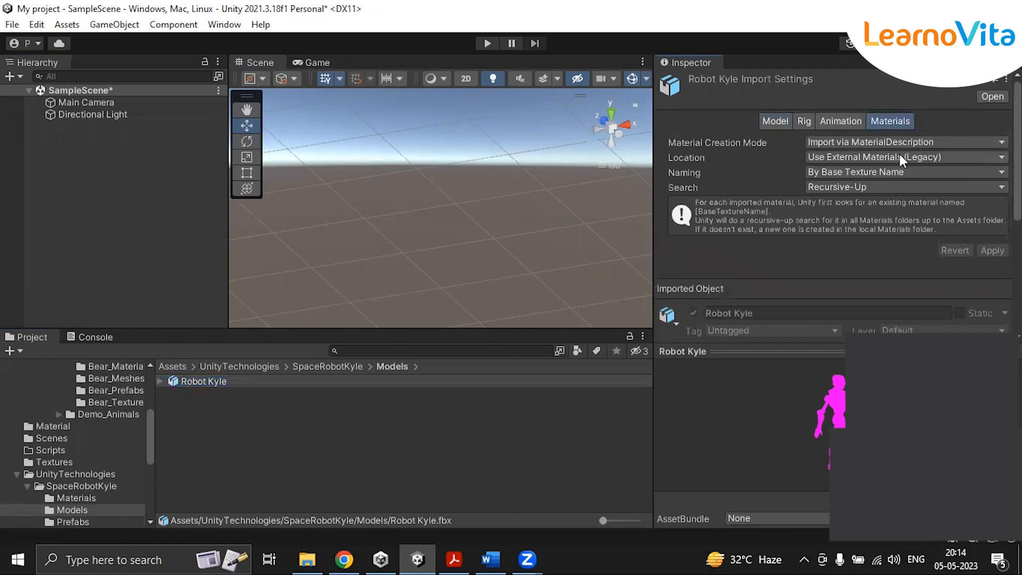
{"action": "left_click", "coordinate": [806, 121]}
{"action": "left_click", "coordinate": [778, 122]}
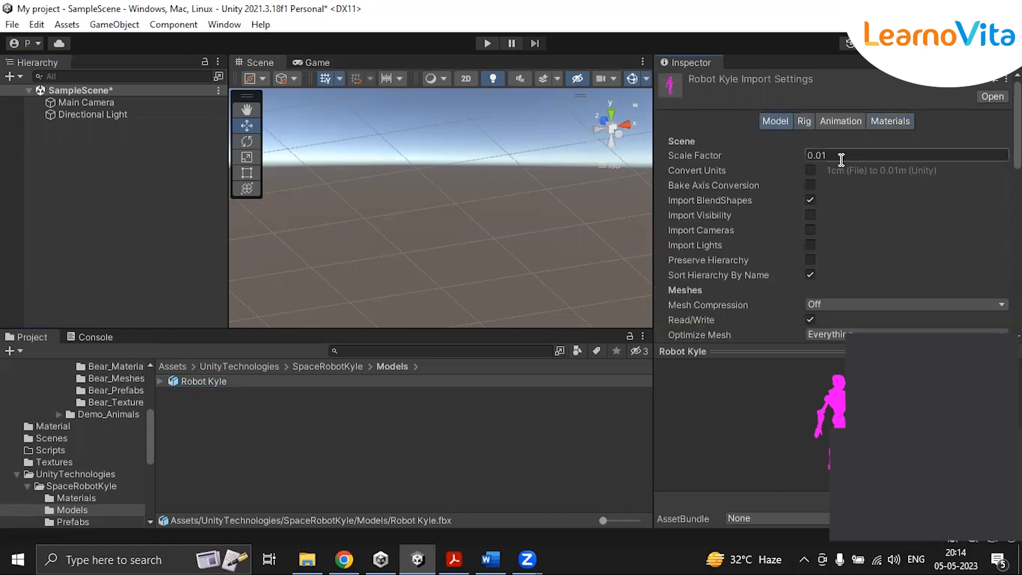
{"action": "left_click", "coordinate": [807, 122]}
{"action": "left_click", "coordinate": [852, 142]}
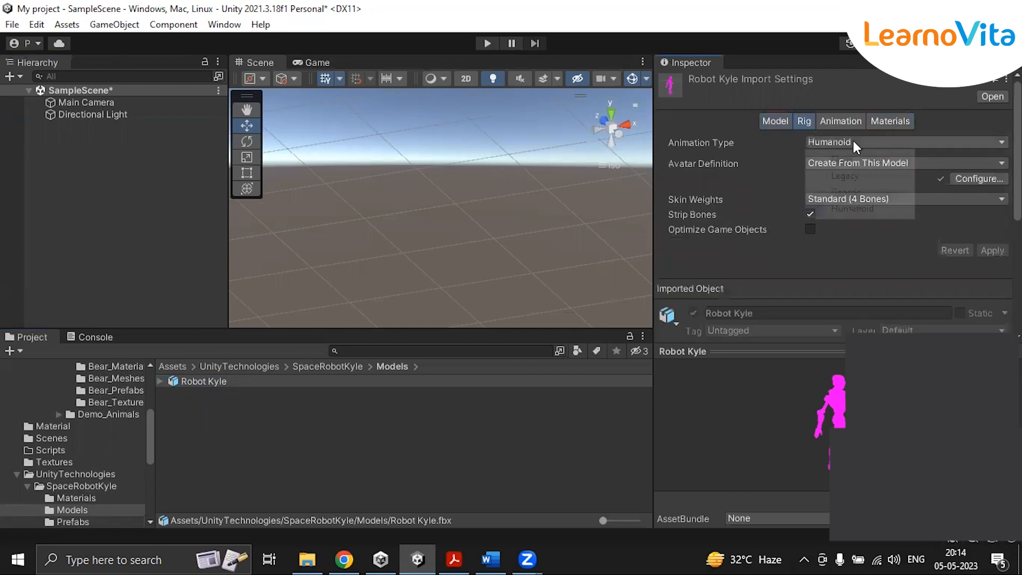
{"action": "left_click", "coordinate": [944, 192]}
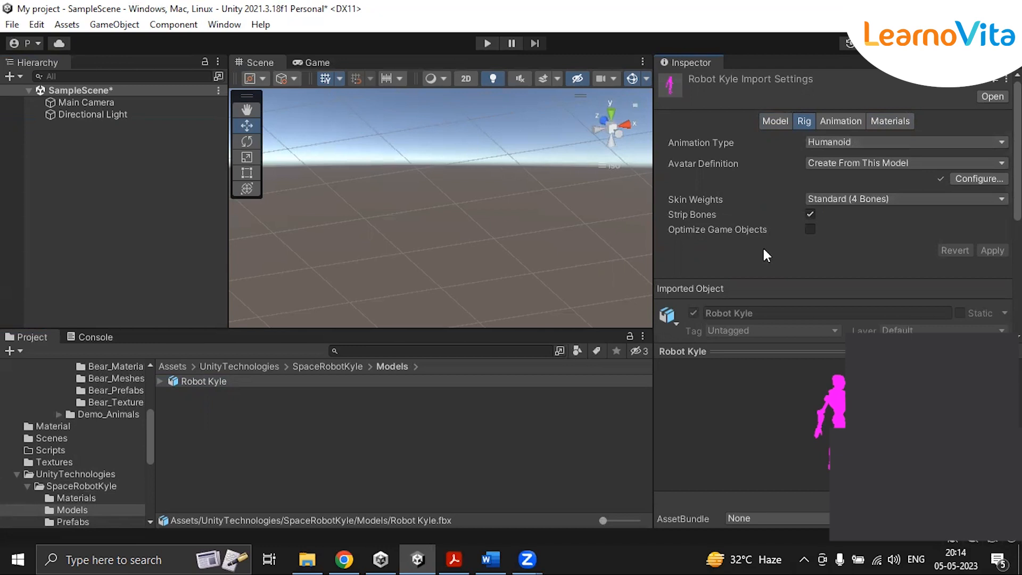
Enable Import Constraints in the Robot Kyle model's animation import settings and apply the change
{"action": "left_click", "coordinate": [842, 121]}
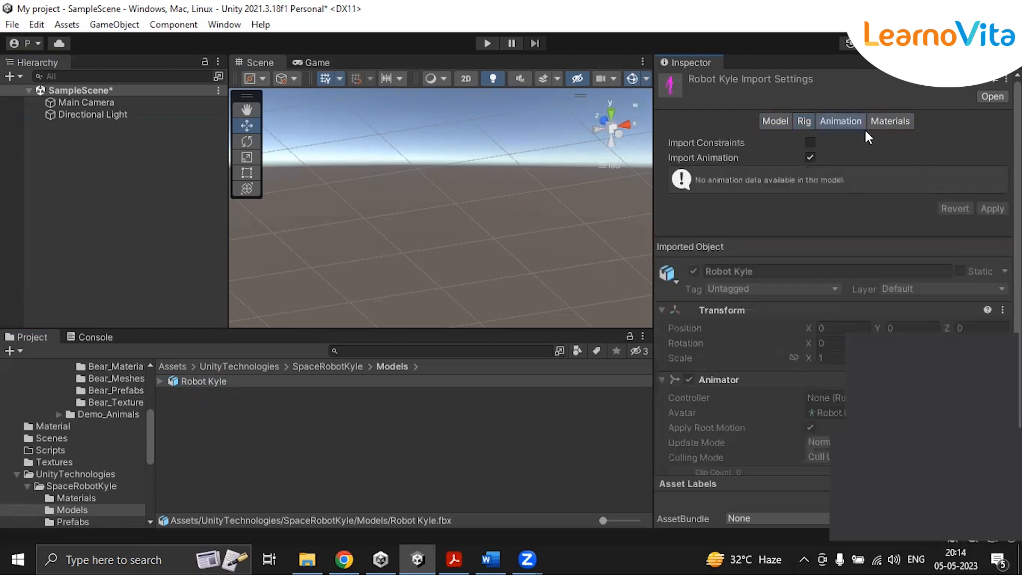
{"action": "left_click", "coordinate": [809, 143]}
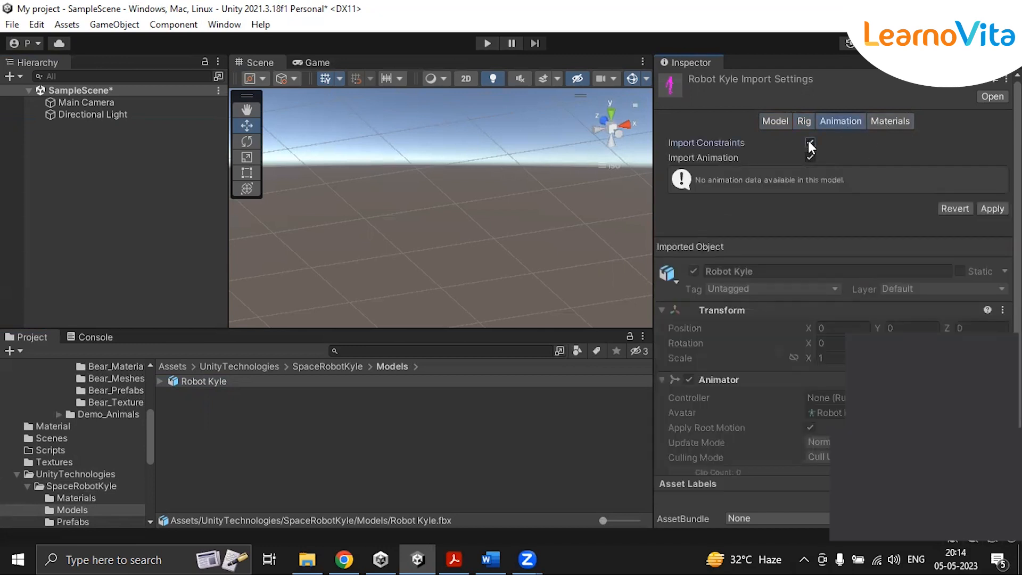
{"action": "left_click", "coordinate": [984, 208]}
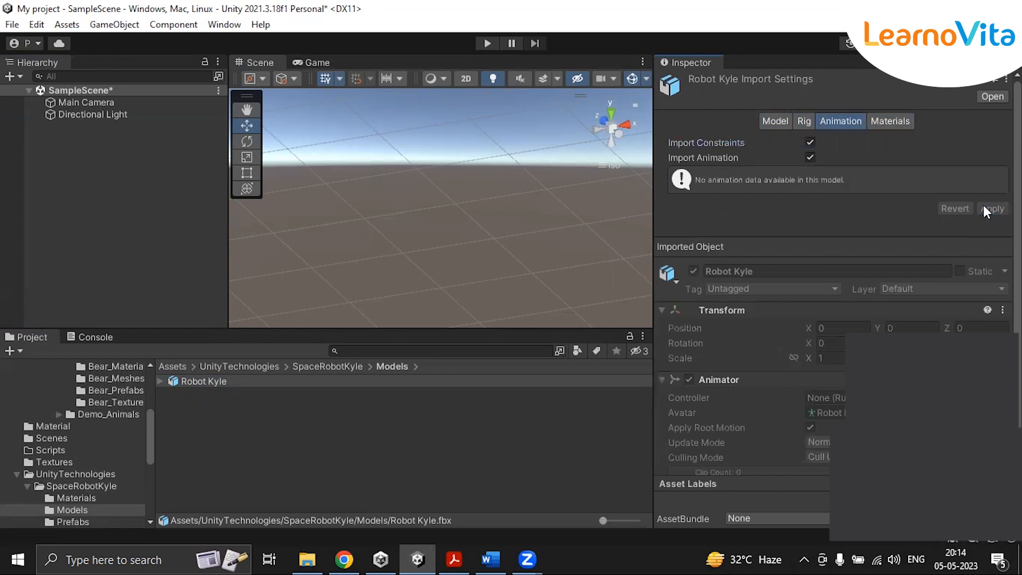
Set the Robot Kyle model's Material Creation Mode to Standard (Legacy) and apply the import settings
{"action": "left_click", "coordinate": [780, 123]}
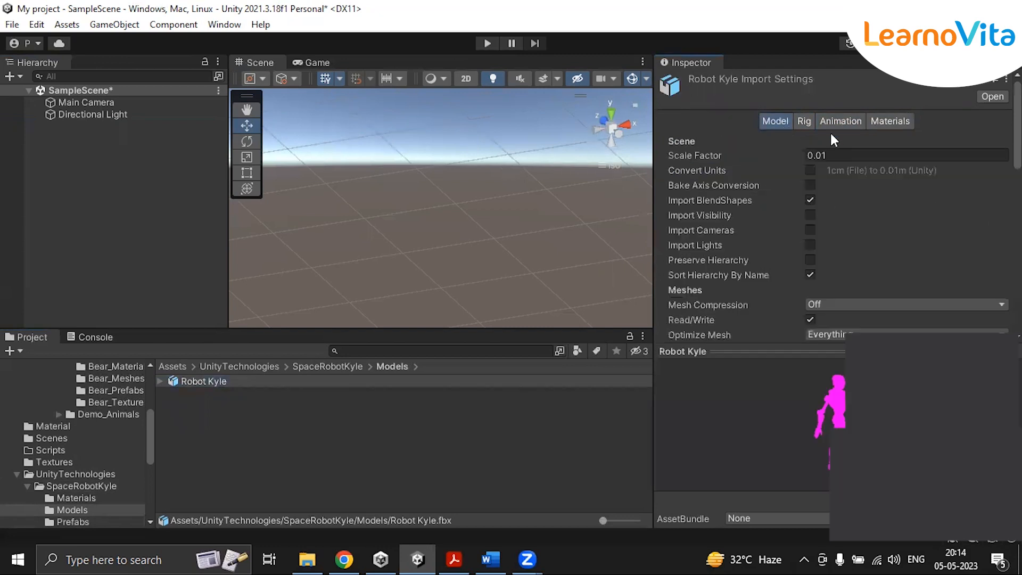
{"action": "left_click", "coordinate": [880, 124]}
{"action": "left_click", "coordinate": [885, 142]}
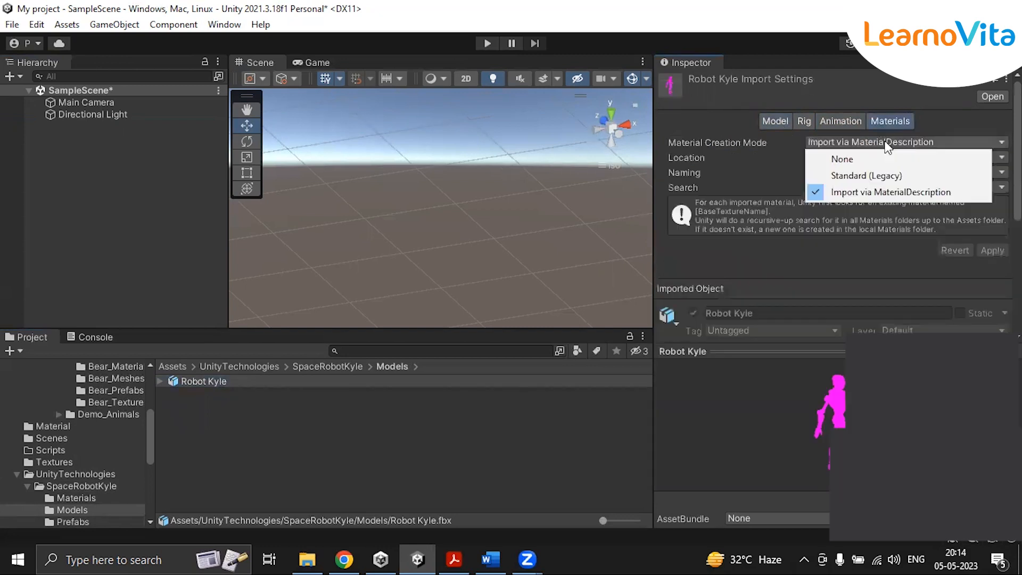
{"action": "left_click", "coordinate": [864, 172]}
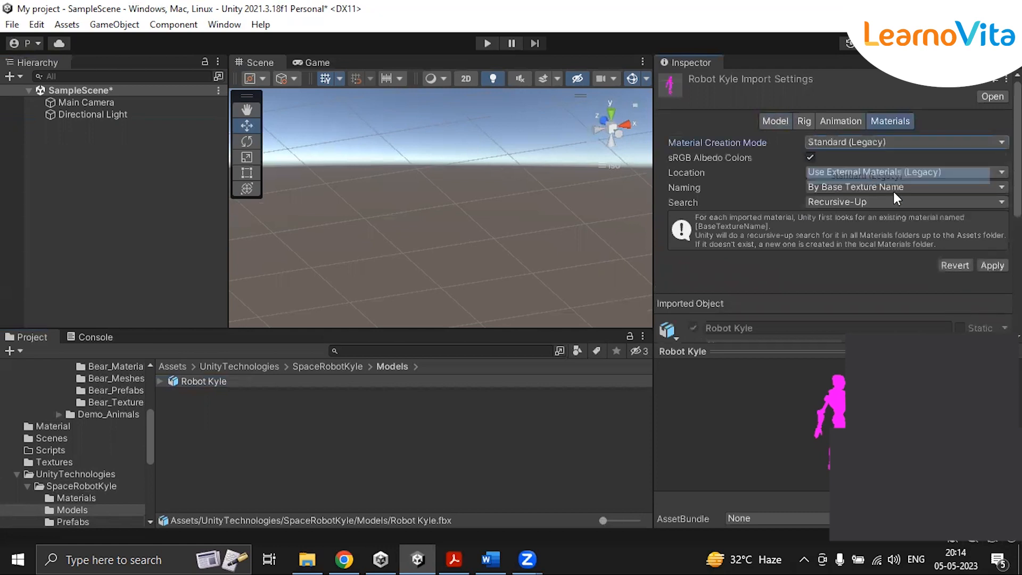
{"action": "left_click", "coordinate": [992, 264]}
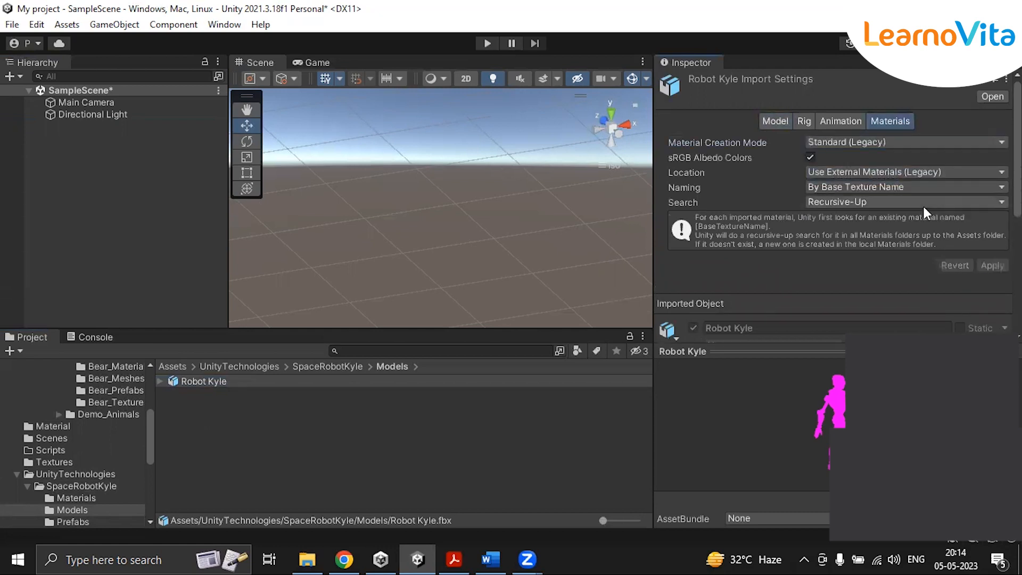
Set the Robot Kyle model's Material Creation Mode to Import via MaterialDescription and Naming to From Model's Material, applying the import settings
{"action": "left_click", "coordinate": [850, 142]}
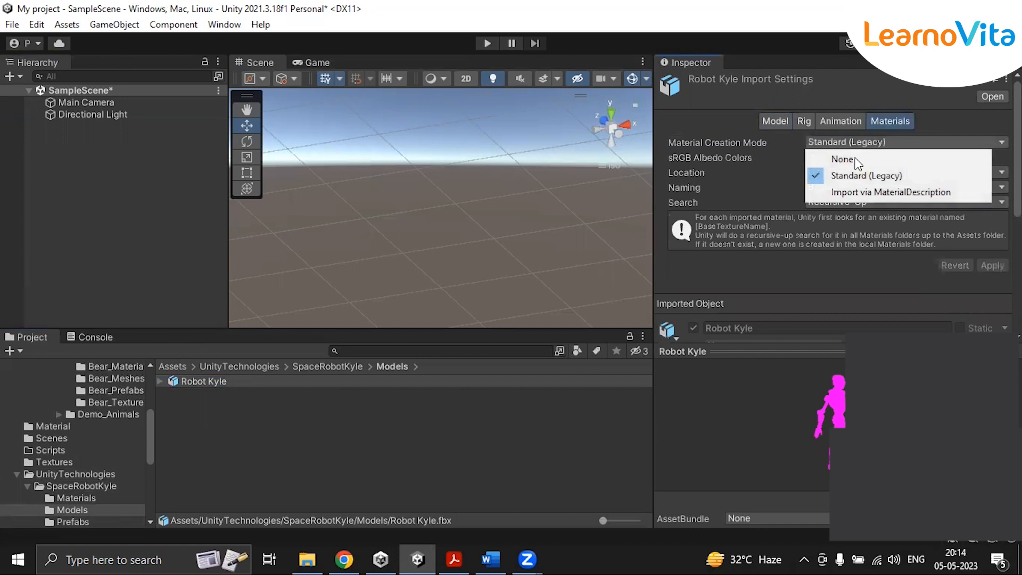
{"action": "left_click", "coordinate": [859, 192]}
{"action": "left_click", "coordinate": [992, 251]}
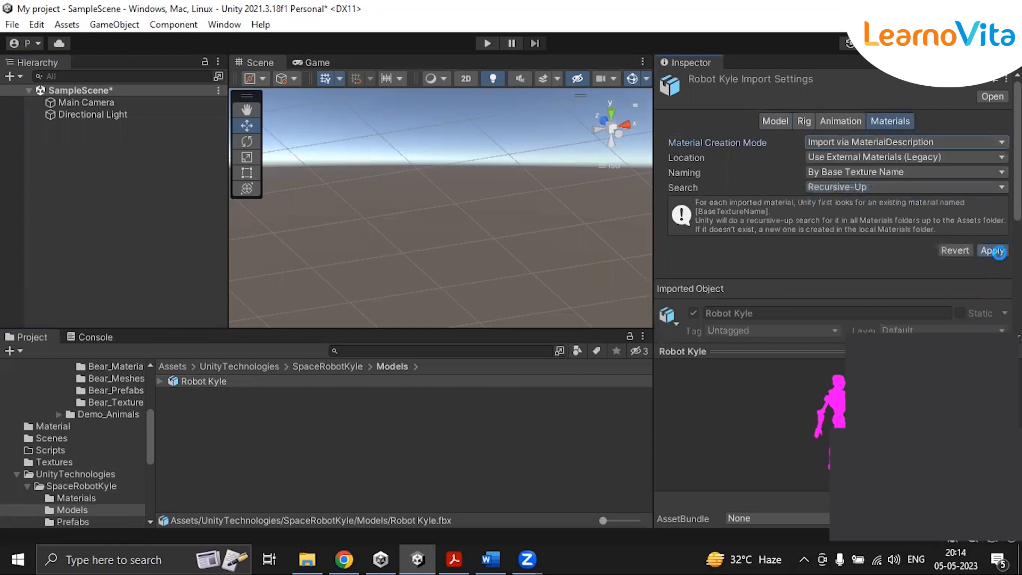
{"action": "left_click", "coordinate": [852, 173]}
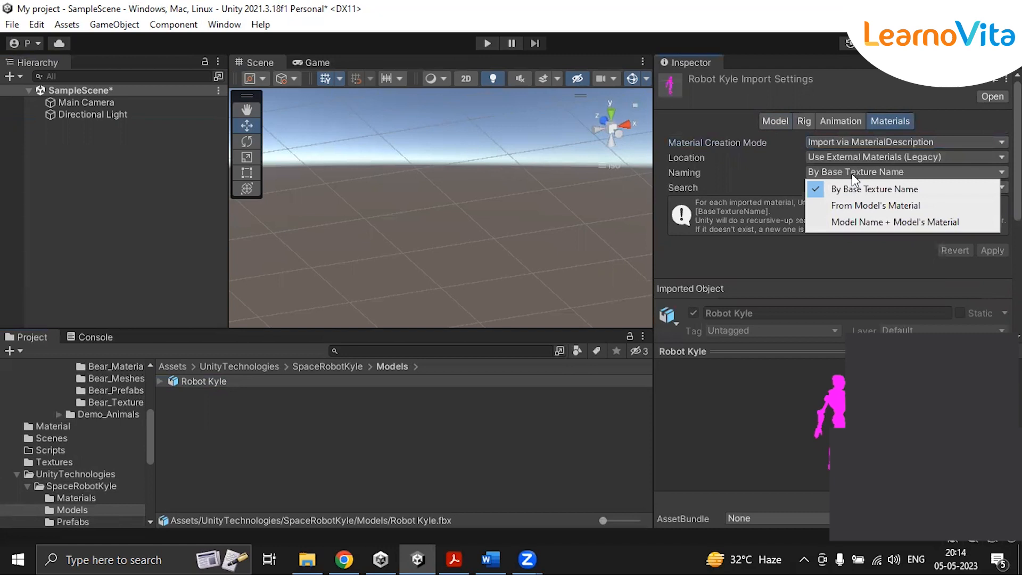
{"action": "left_click", "coordinate": [860, 206]}
{"action": "left_click", "coordinate": [991, 251]}
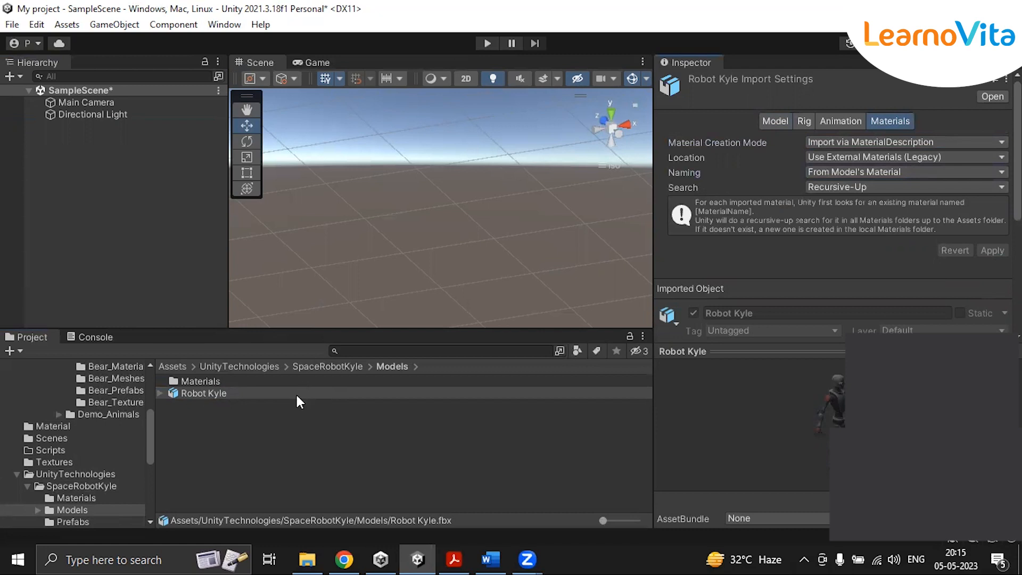
Add the Robot Kyle prefab from the SpaceRobotKyle Prefabs folder to SampleScene
{"action": "left_click", "coordinate": [210, 395]}
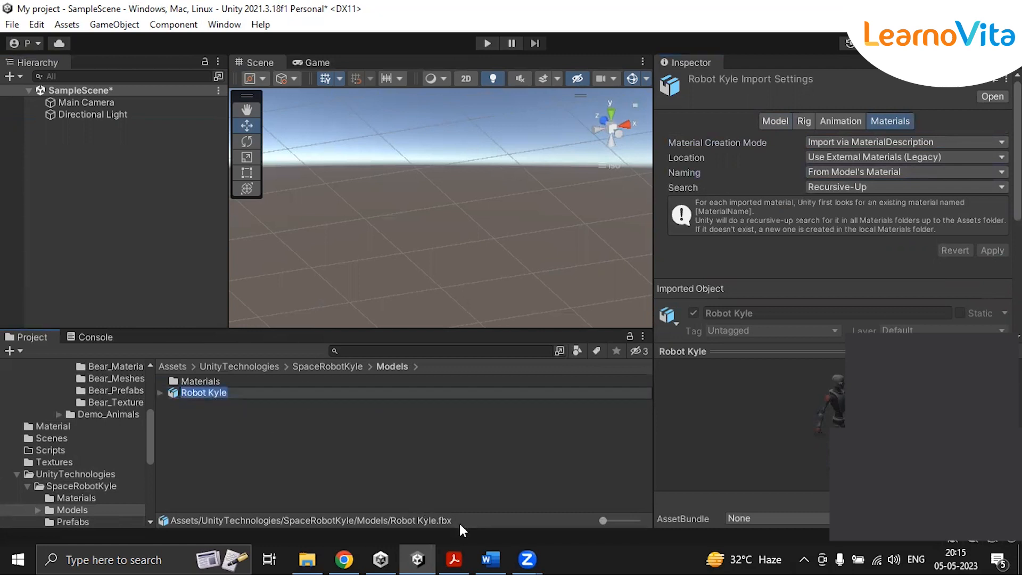
{"action": "key", "text": "Return"}
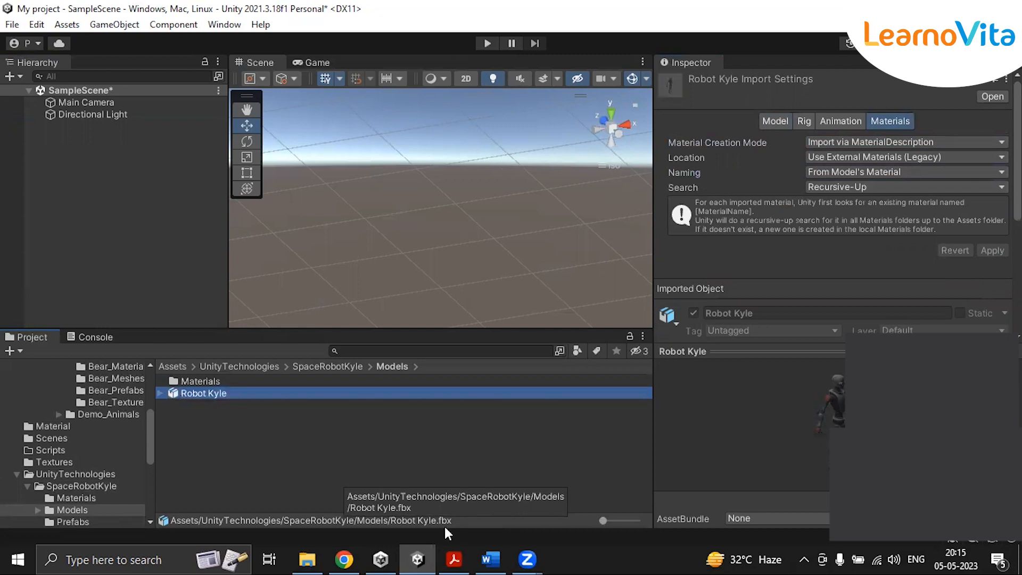
{"action": "left_click", "coordinate": [308, 366]}
{"action": "left_click", "coordinate": [241, 367]}
{"action": "double_click", "coordinate": [202, 381]}
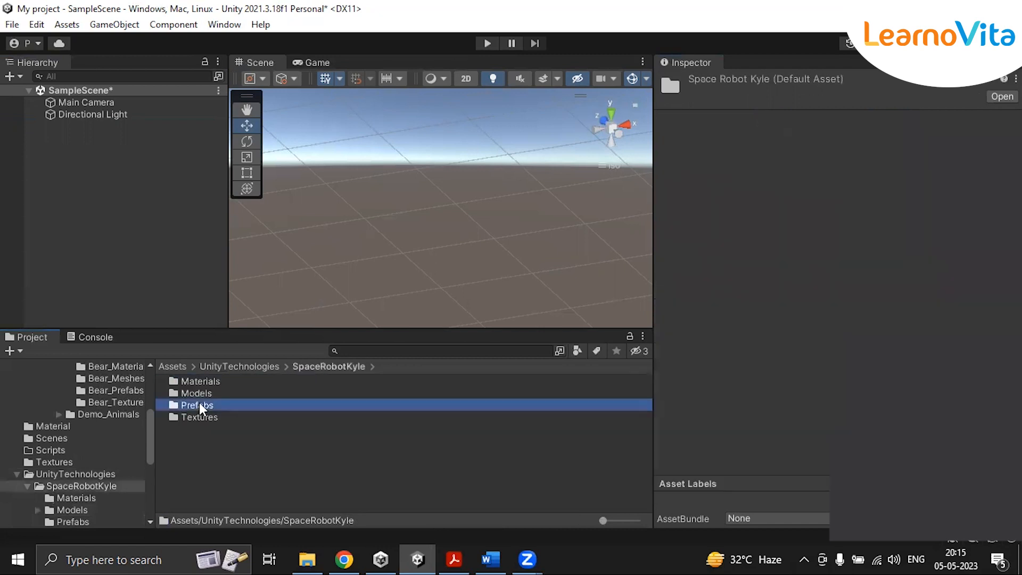
{"action": "double_click", "coordinate": [199, 404]}
{"action": "left_click_drag", "start_coordinate": [202, 381], "coordinate": [98, 172]}
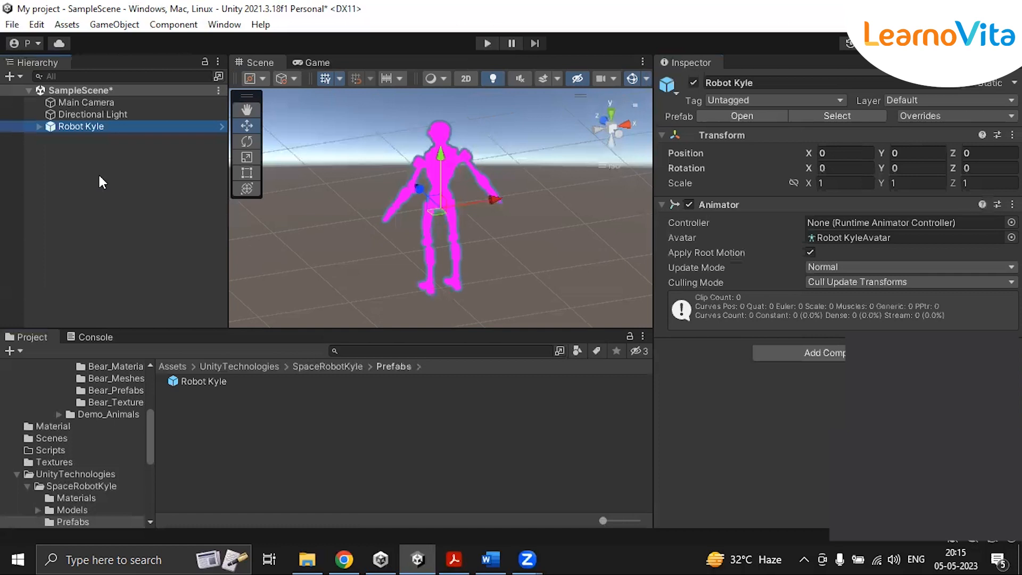
Change the shader of the Robot_Color material on Robot Kyle's Robot child object to Diffuse
{"action": "left_click", "coordinate": [39, 126]}
{"action": "left_click", "coordinate": [68, 139]}
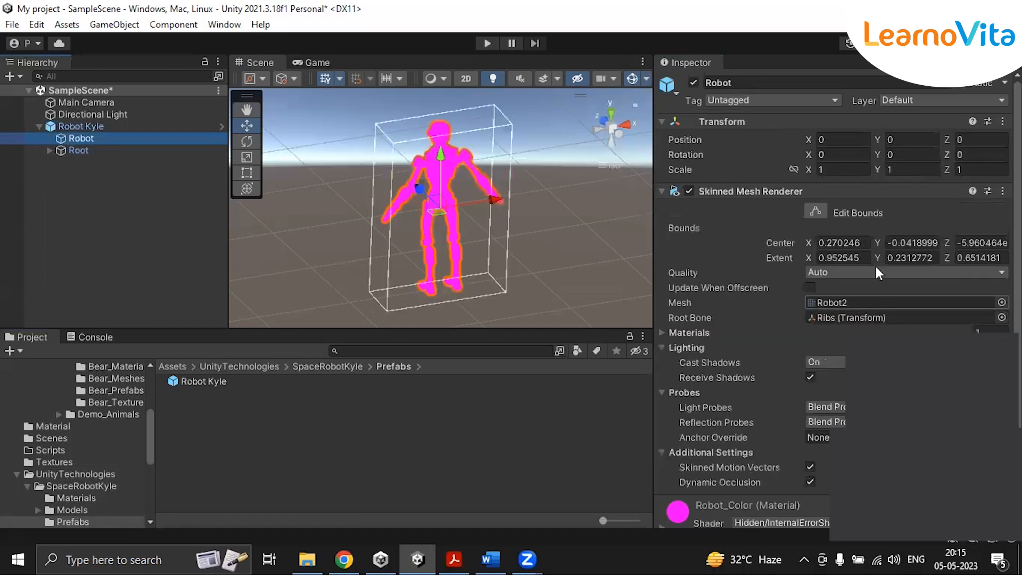
{"action": "scroll", "coordinate": [877, 270], "scroll_direction": "down", "scroll_amount": 2}
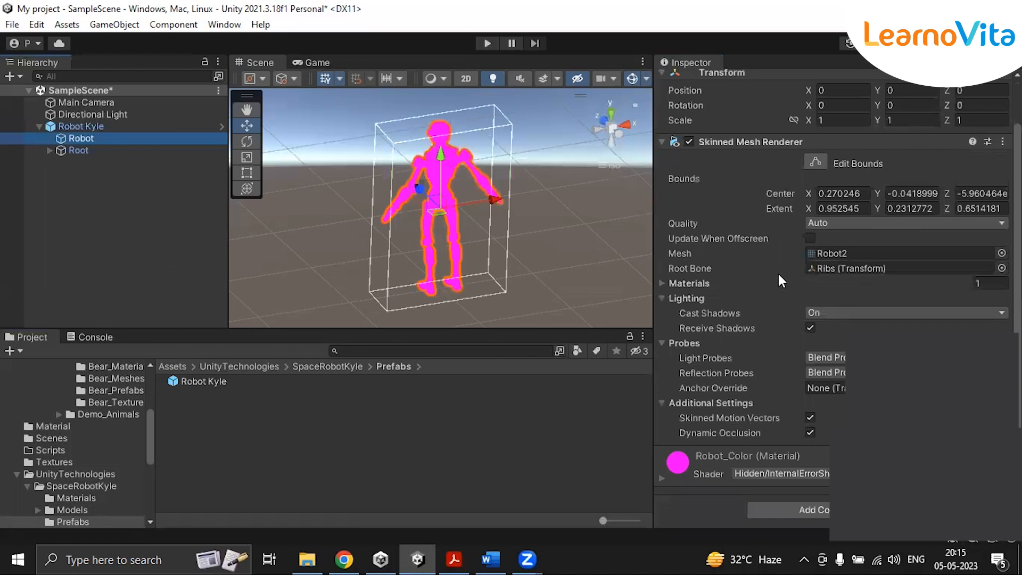
{"action": "right_click_drag", "start_coordinate": [322, 179], "coordinate": [584, 239]}
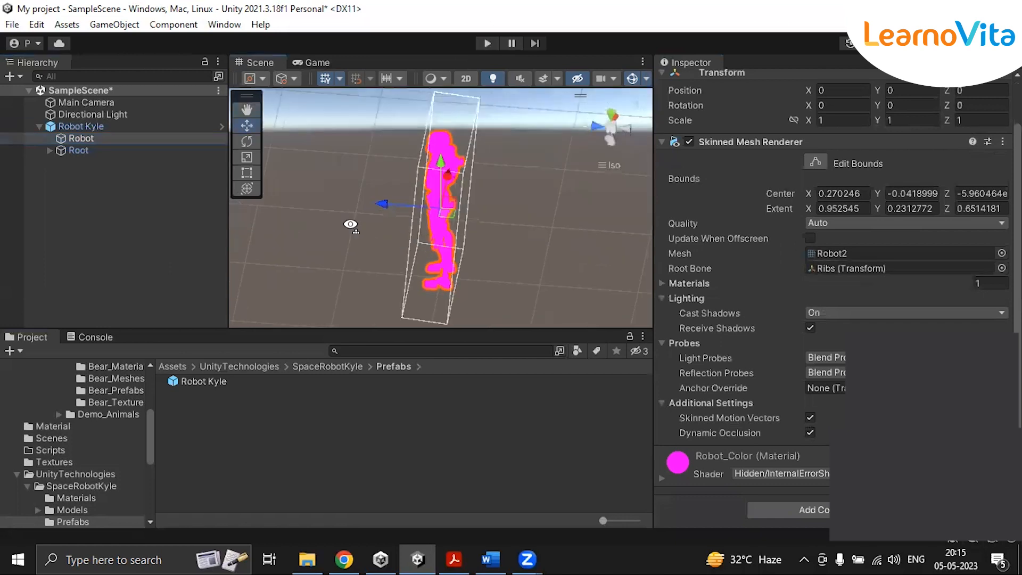
{"action": "right_click_drag", "start_coordinate": [352, 225], "coordinate": [311, 263]}
{"action": "right_click_drag", "start_coordinate": [459, 200], "coordinate": [520, 237]}
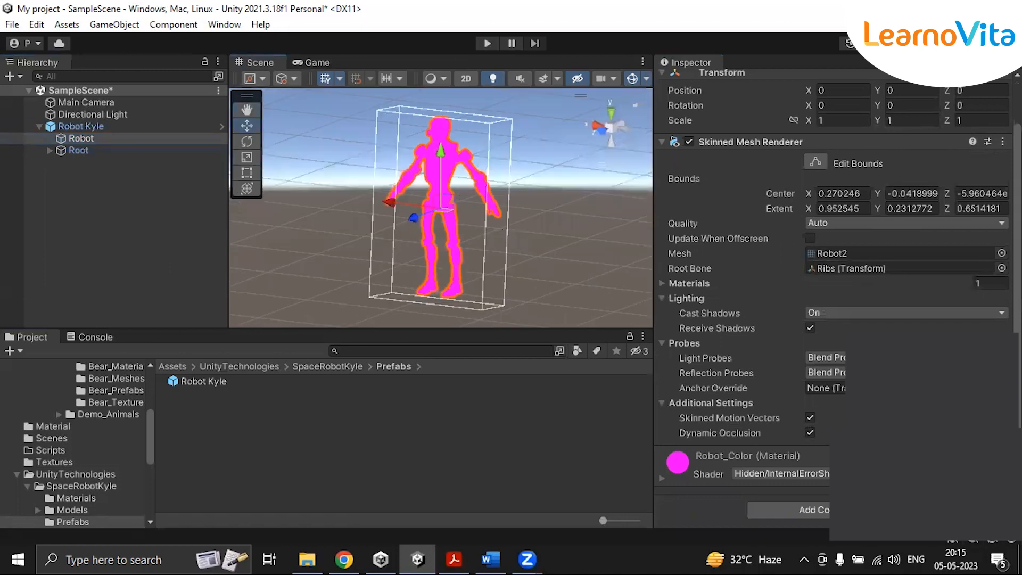
{"action": "left_click", "coordinate": [758, 473]}
{"action": "left_click", "coordinate": [755, 357]}
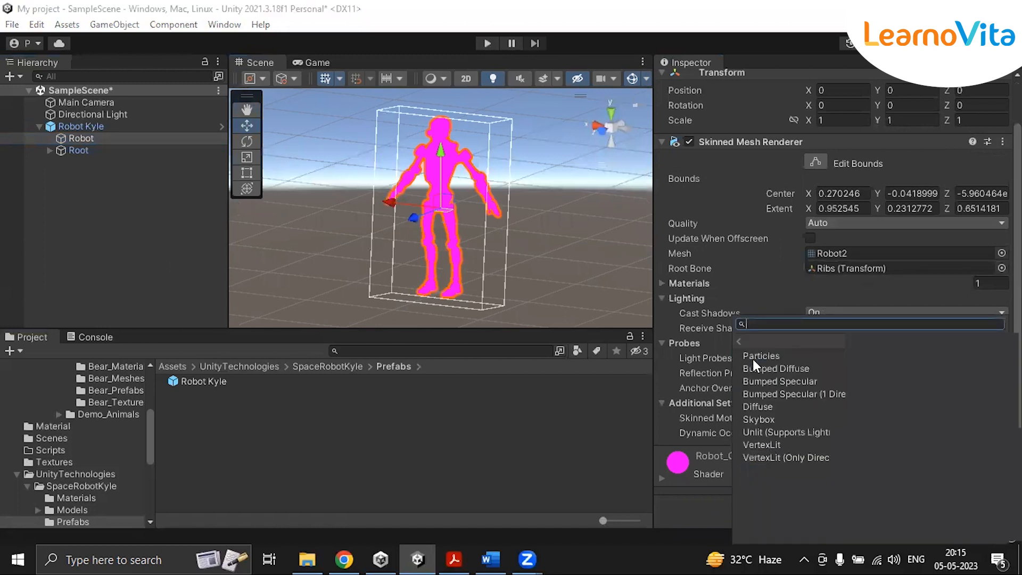
{"action": "left_click", "coordinate": [765, 411]}
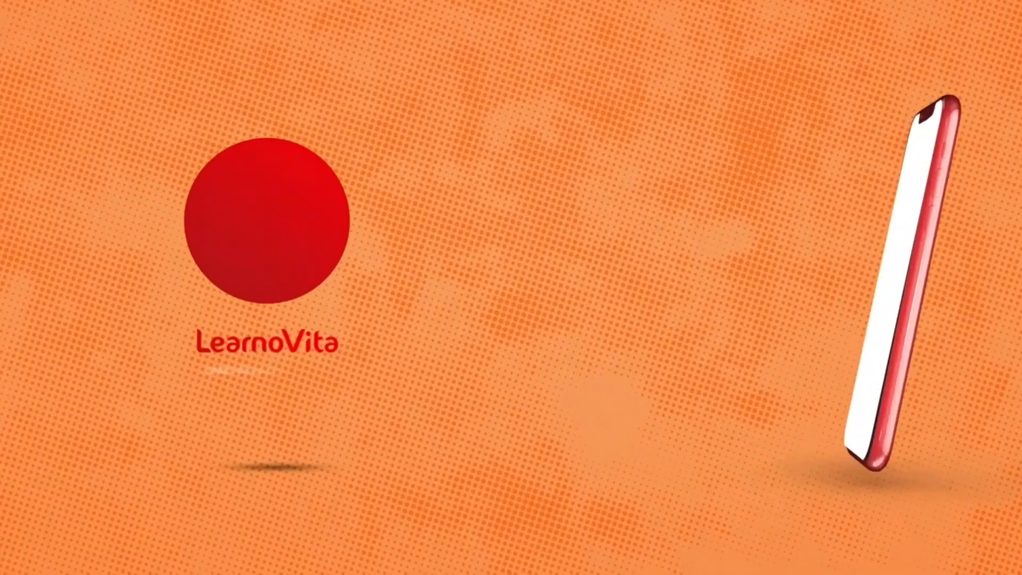